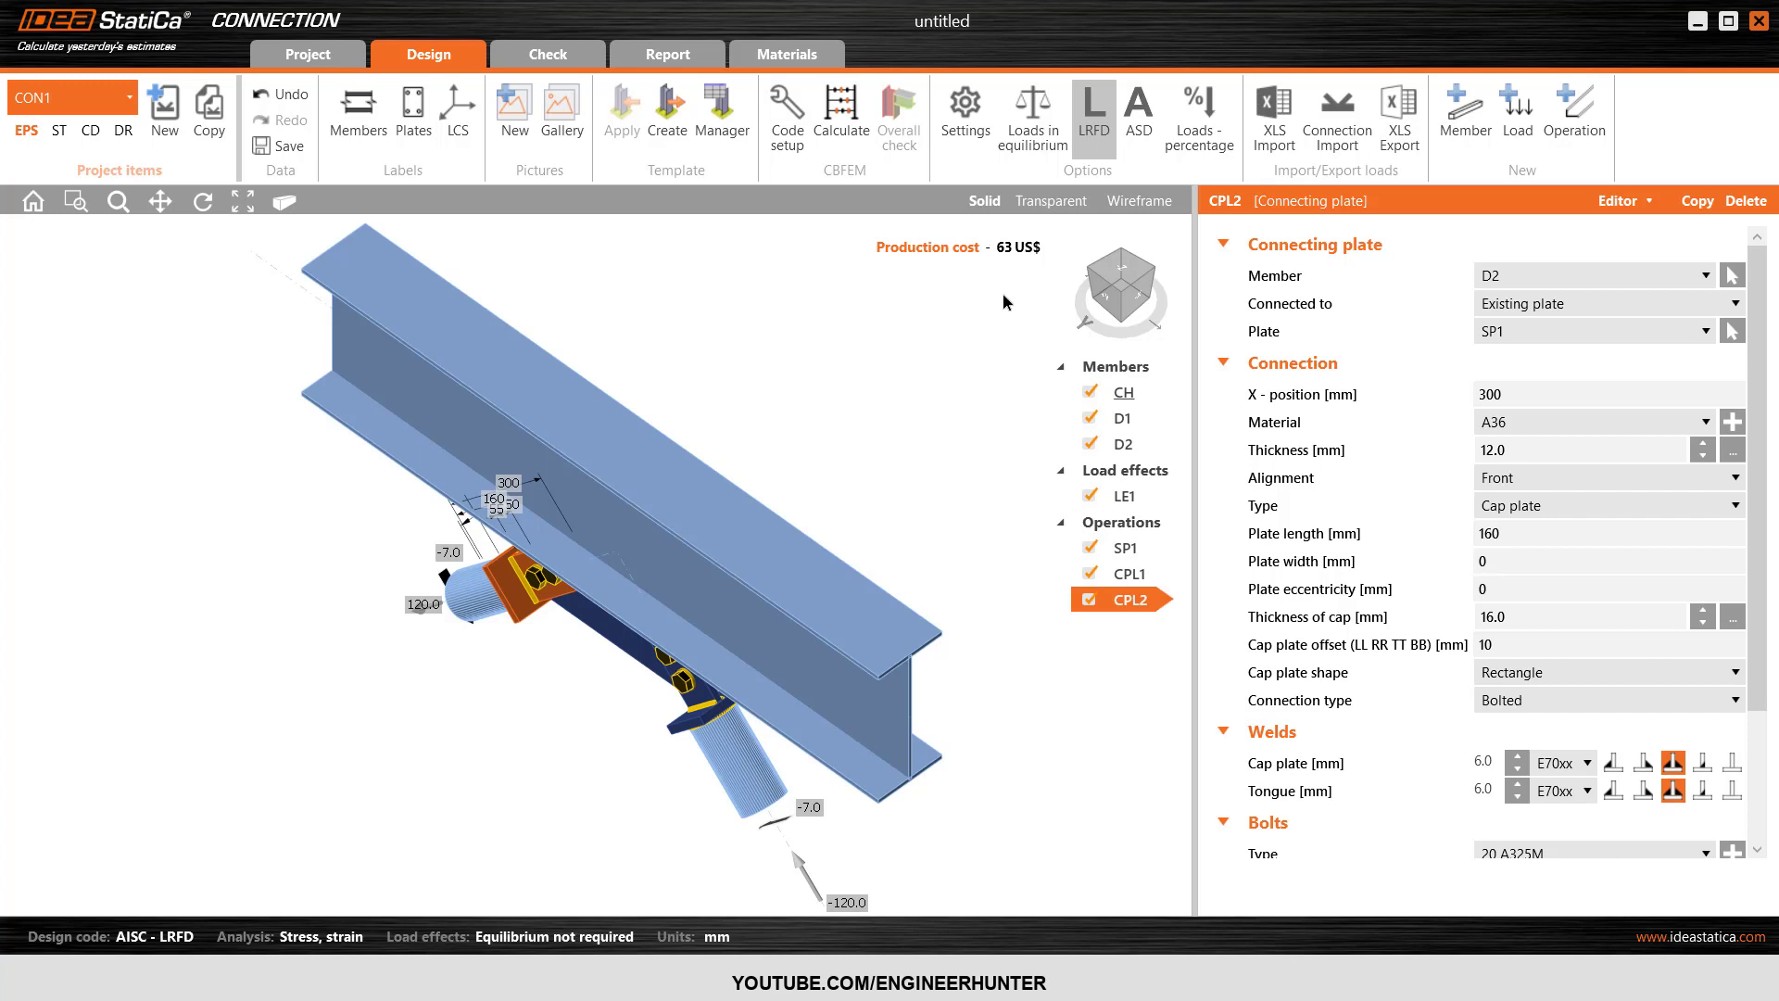
- Inspect the bolted gusset joint from the front in transparent display, and restore the solid display
{"action": "left_click", "coordinate": [1114, 302]}
{"action": "left_click", "coordinate": [1054, 201]}
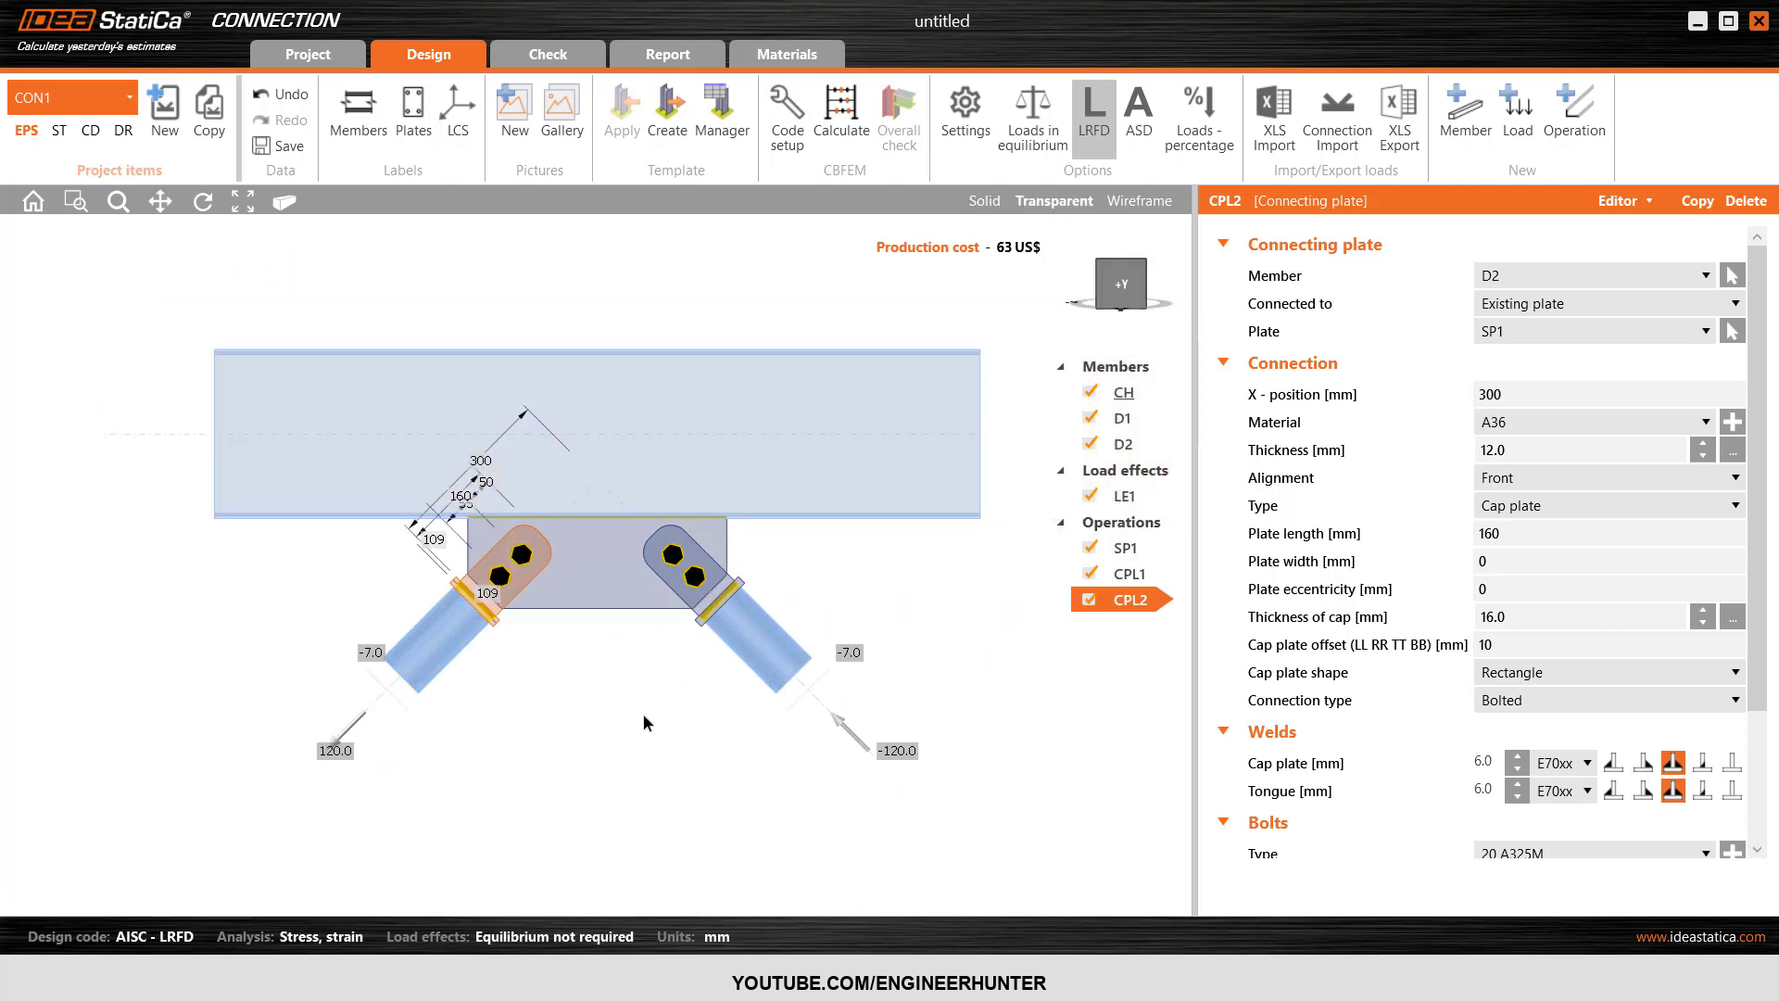
{"action": "scroll", "coordinate": [598, 648], "scroll_direction": "up", "scroll_amount": 2}
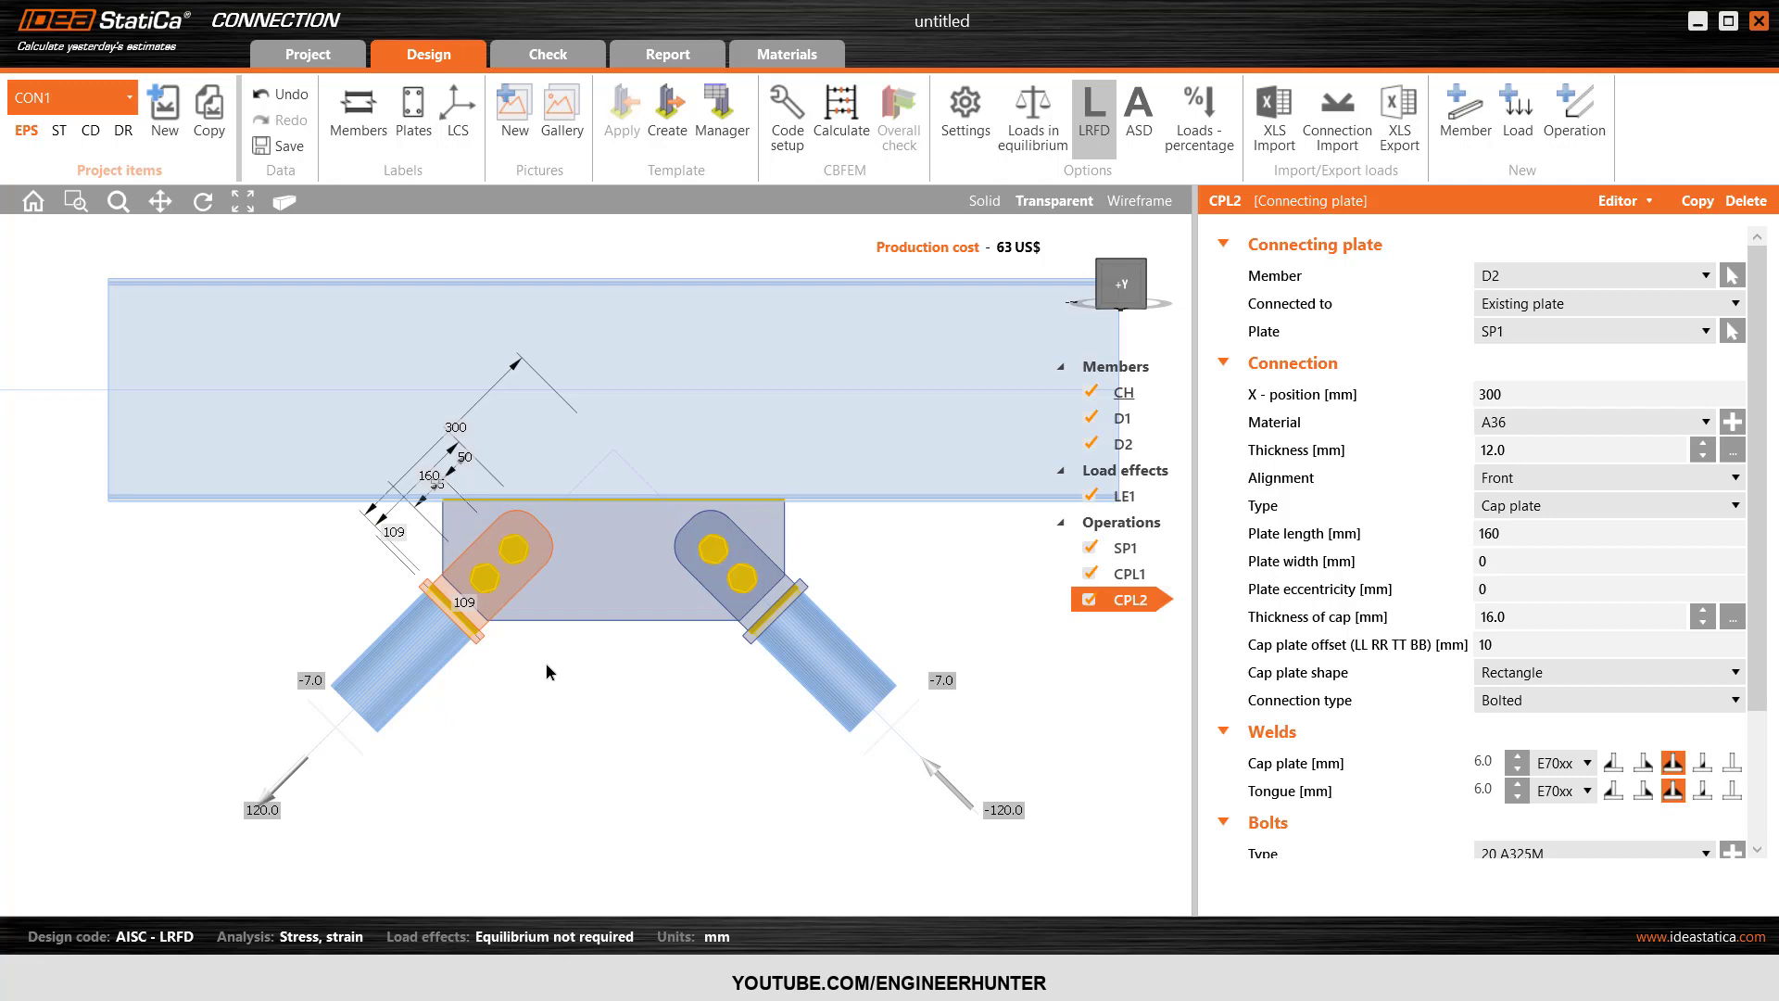
{"action": "left_click", "coordinate": [1146, 274]}
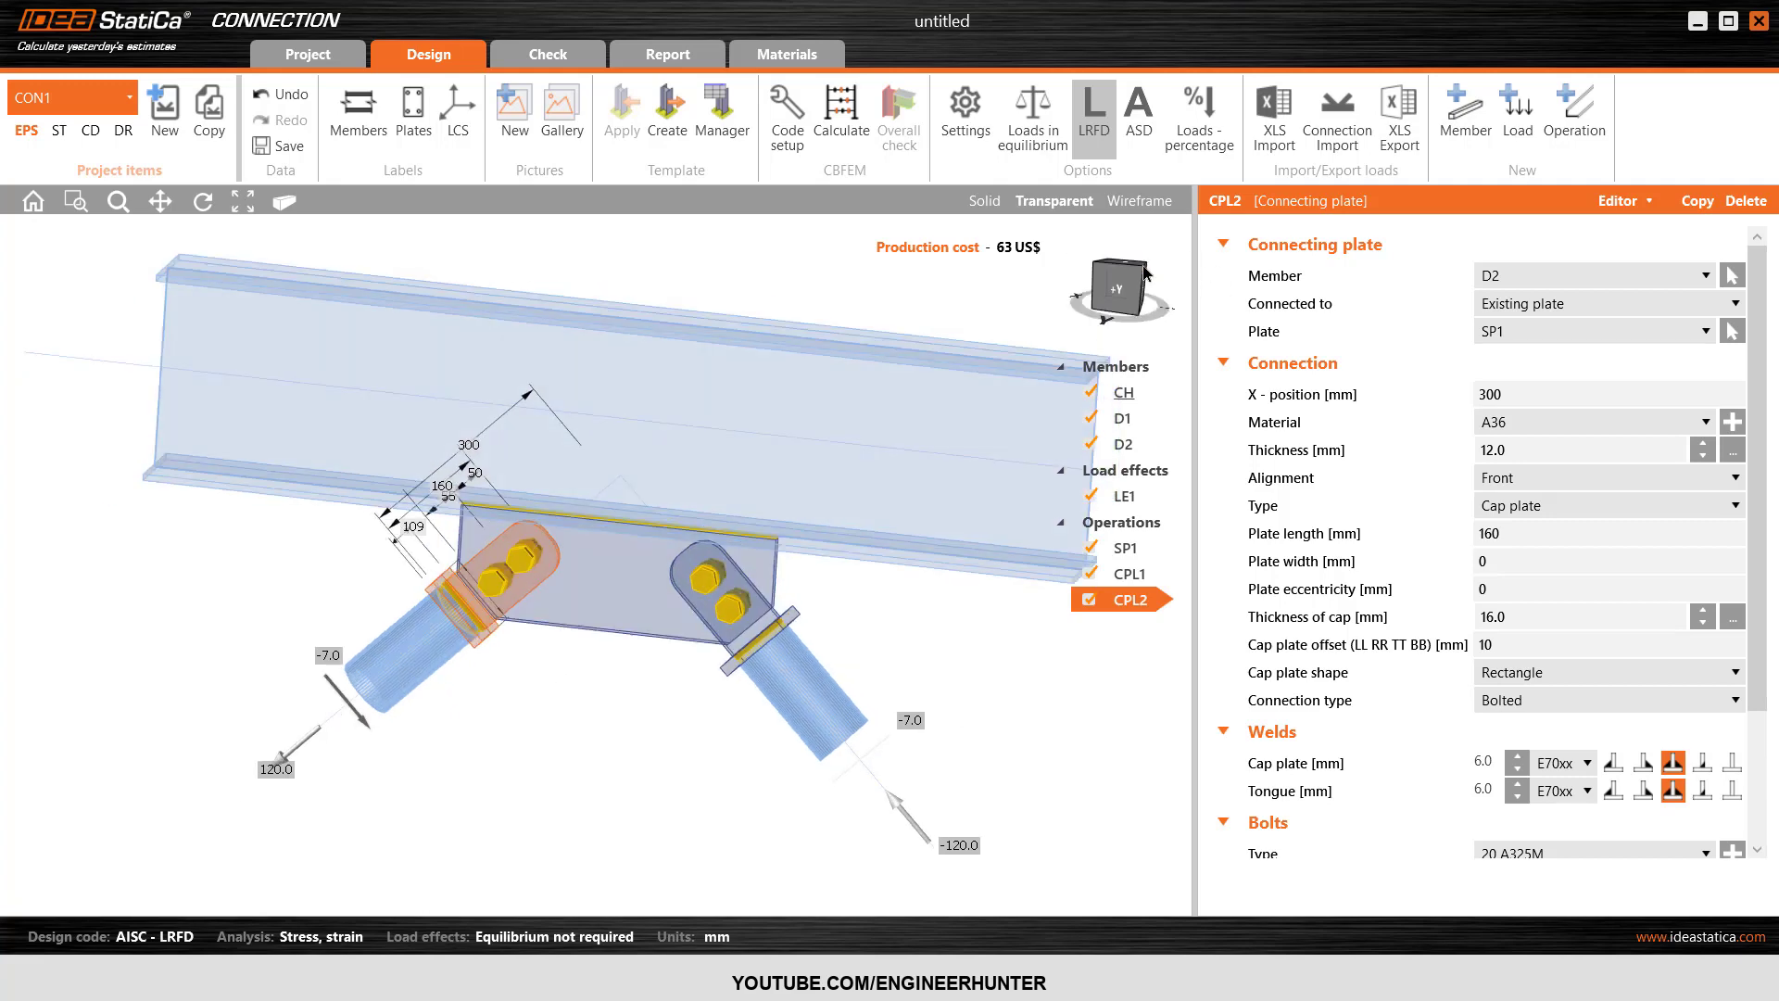
{"action": "left_click", "coordinate": [984, 200]}
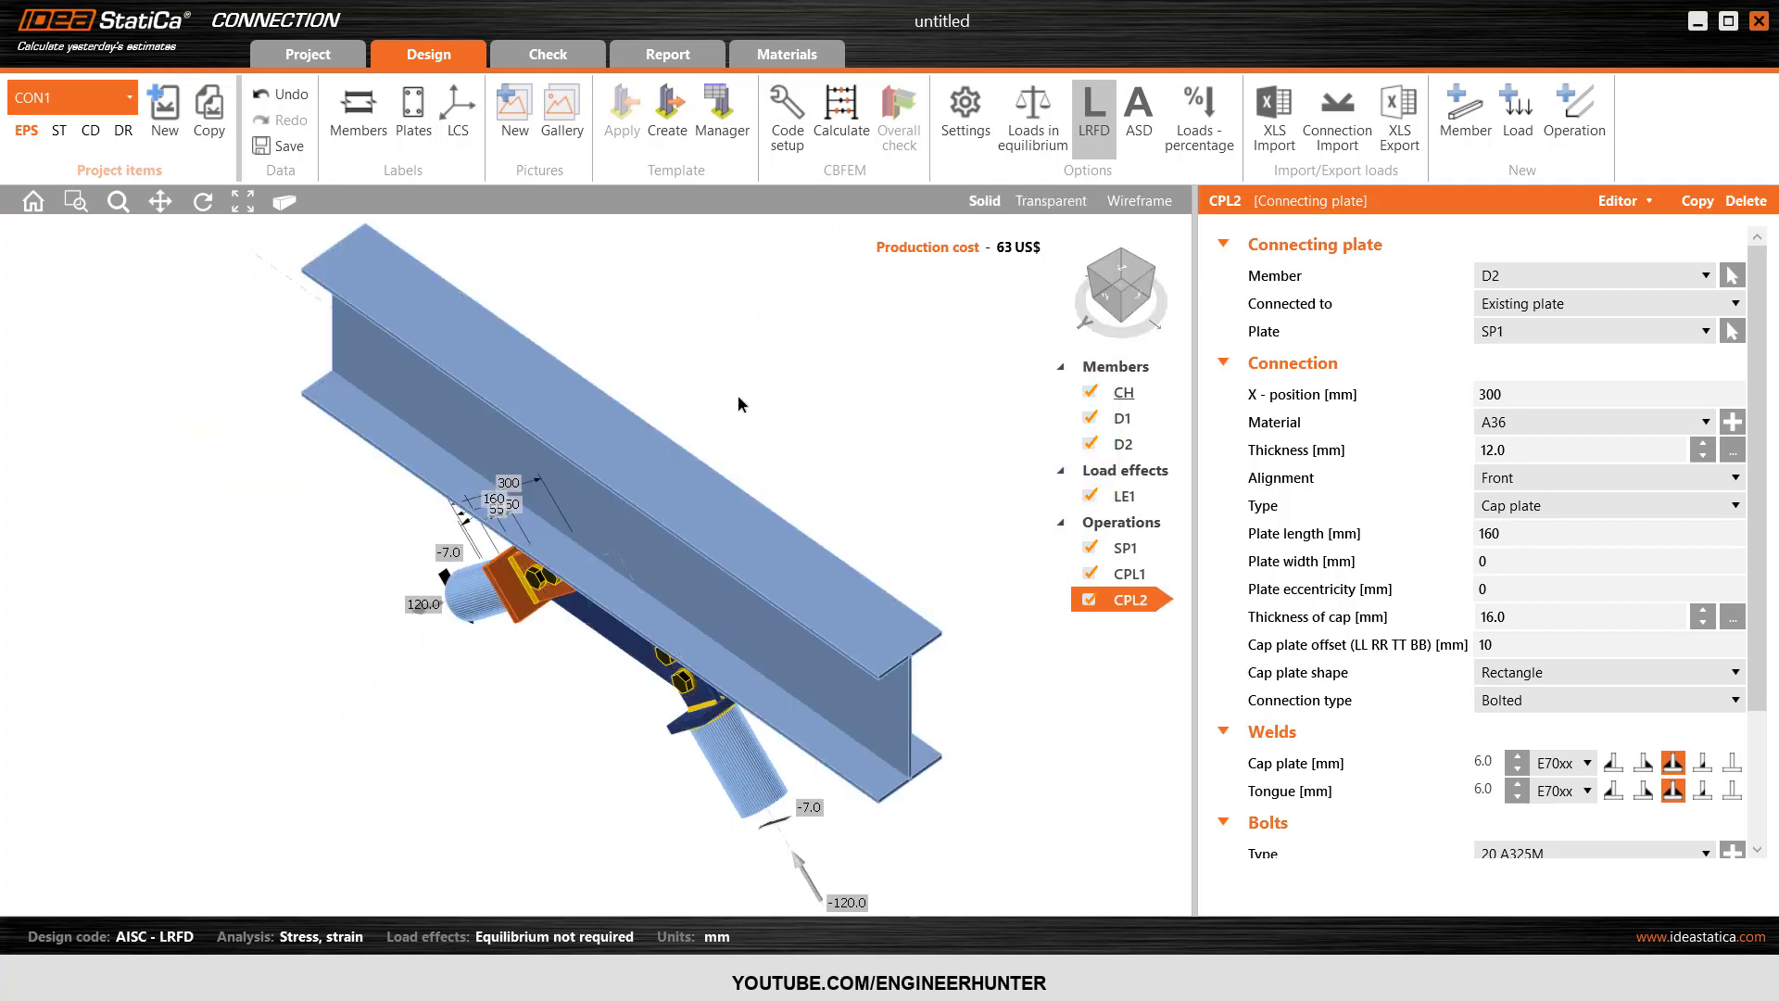
- Calculate the connection's stress and strain check, and run the buckling analysis on the same joint
{"action": "left_click", "coordinate": [849, 115]}
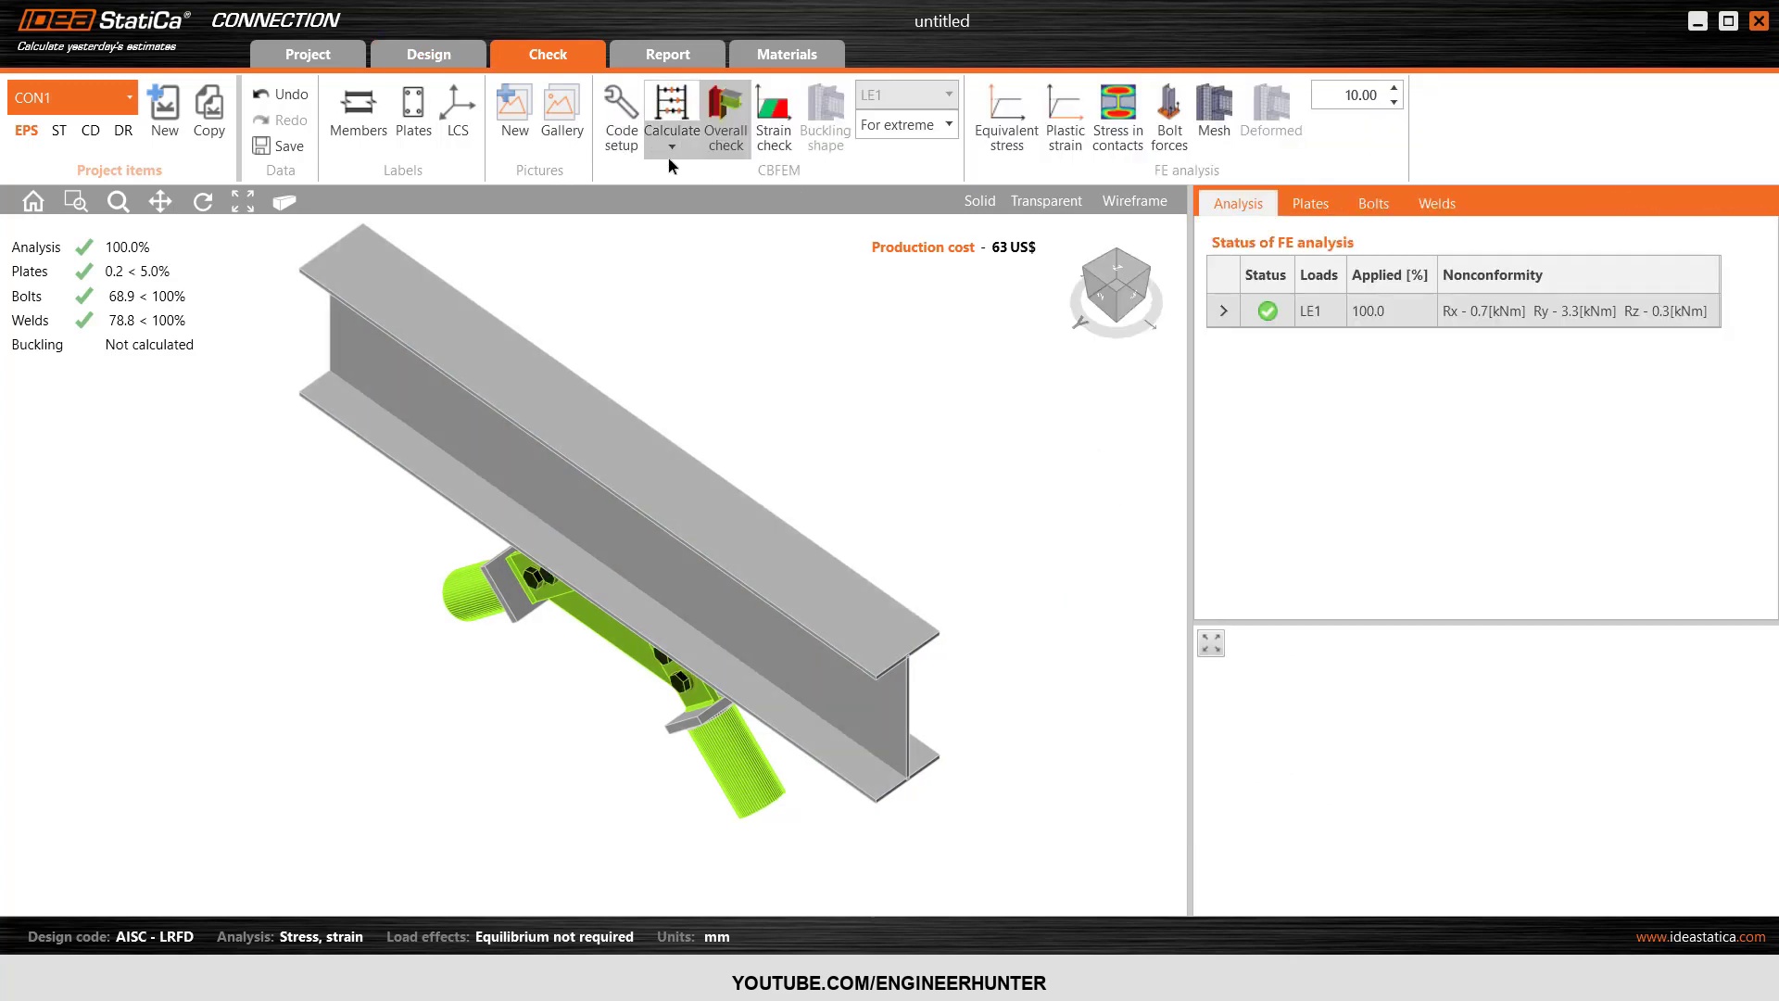
{"action": "left_click", "coordinate": [1103, 291]}
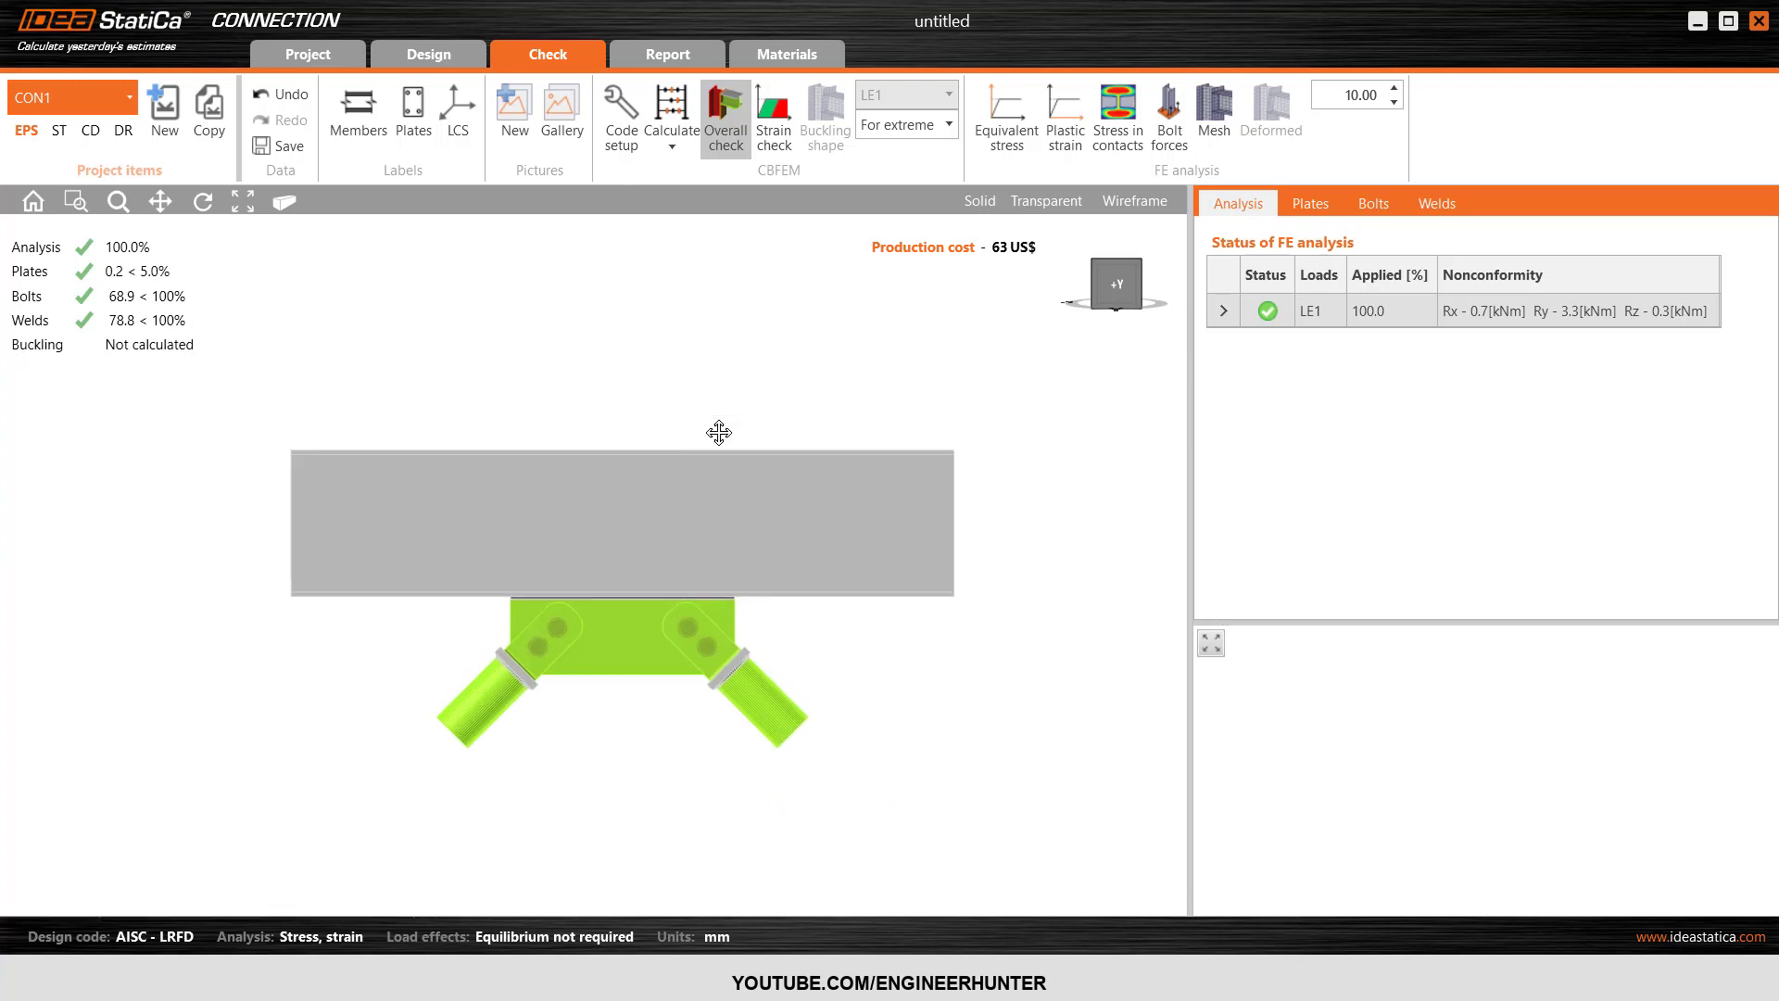
{"action": "left_click", "coordinate": [671, 146]}
{"action": "left_click", "coordinate": [659, 210]}
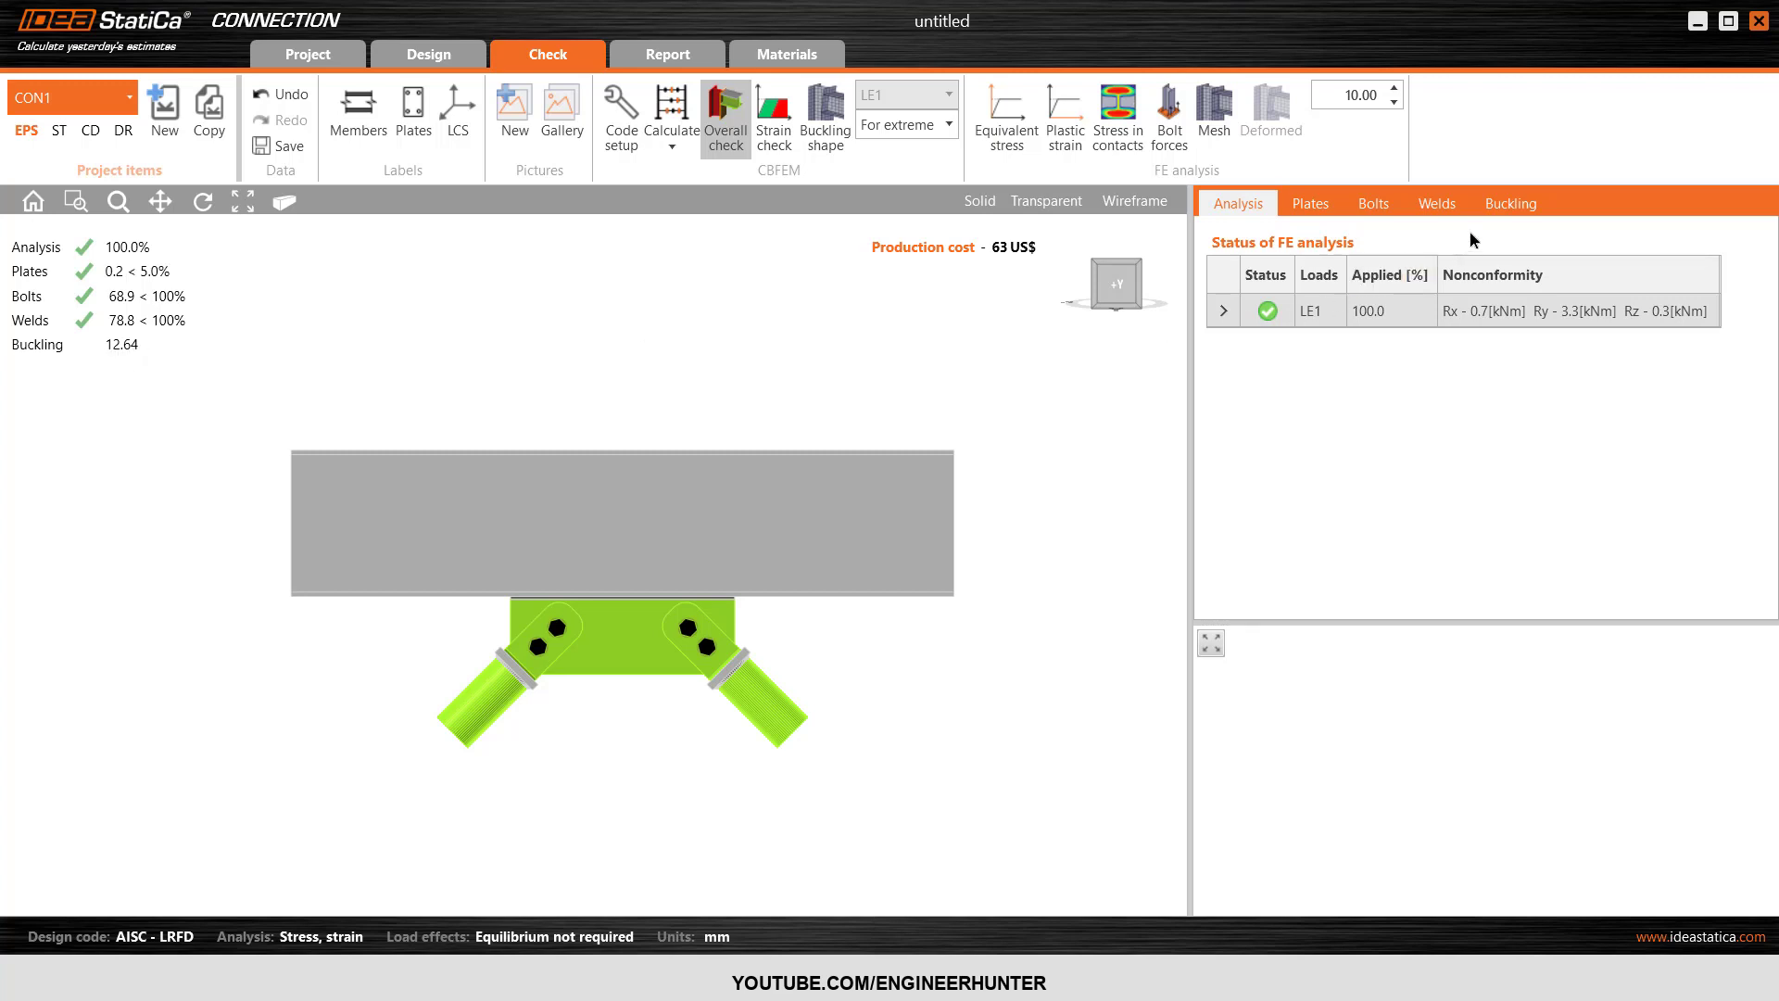
- Open the local buckling results and display buckling shapes 2 and 3 for load effect LE1 on the model
{"action": "left_click", "coordinate": [1509, 206]}
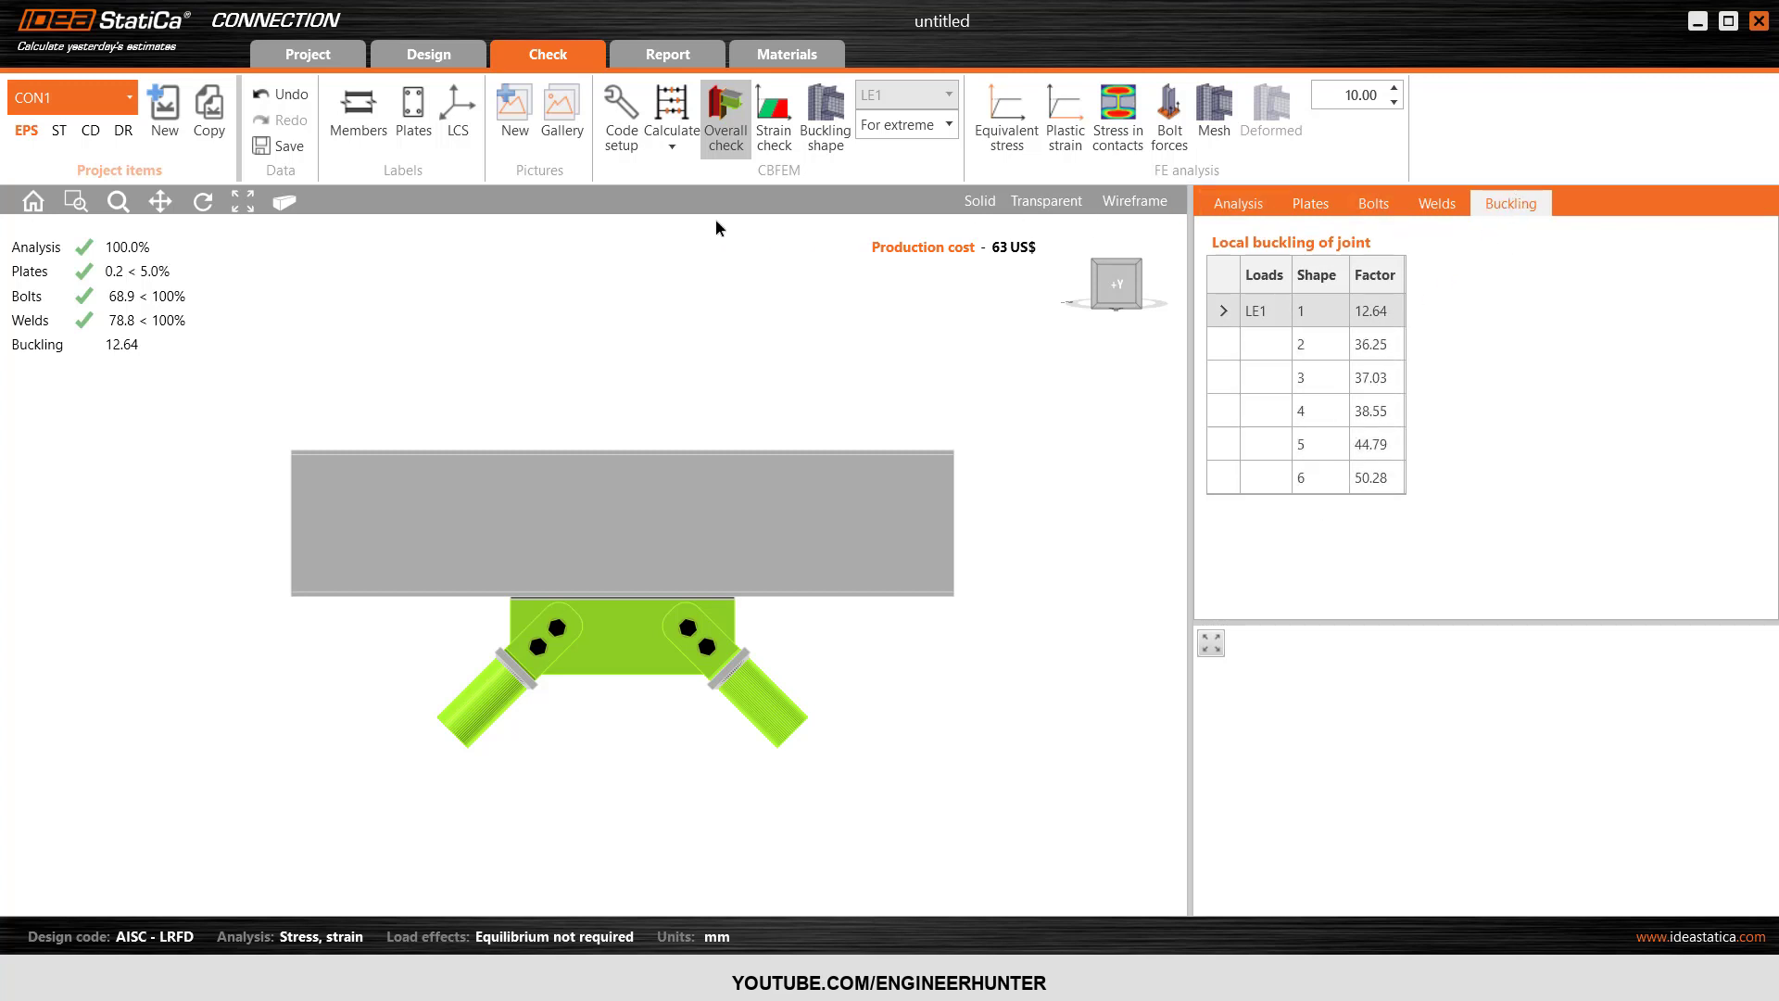
{"action": "left_click", "coordinate": [827, 144]}
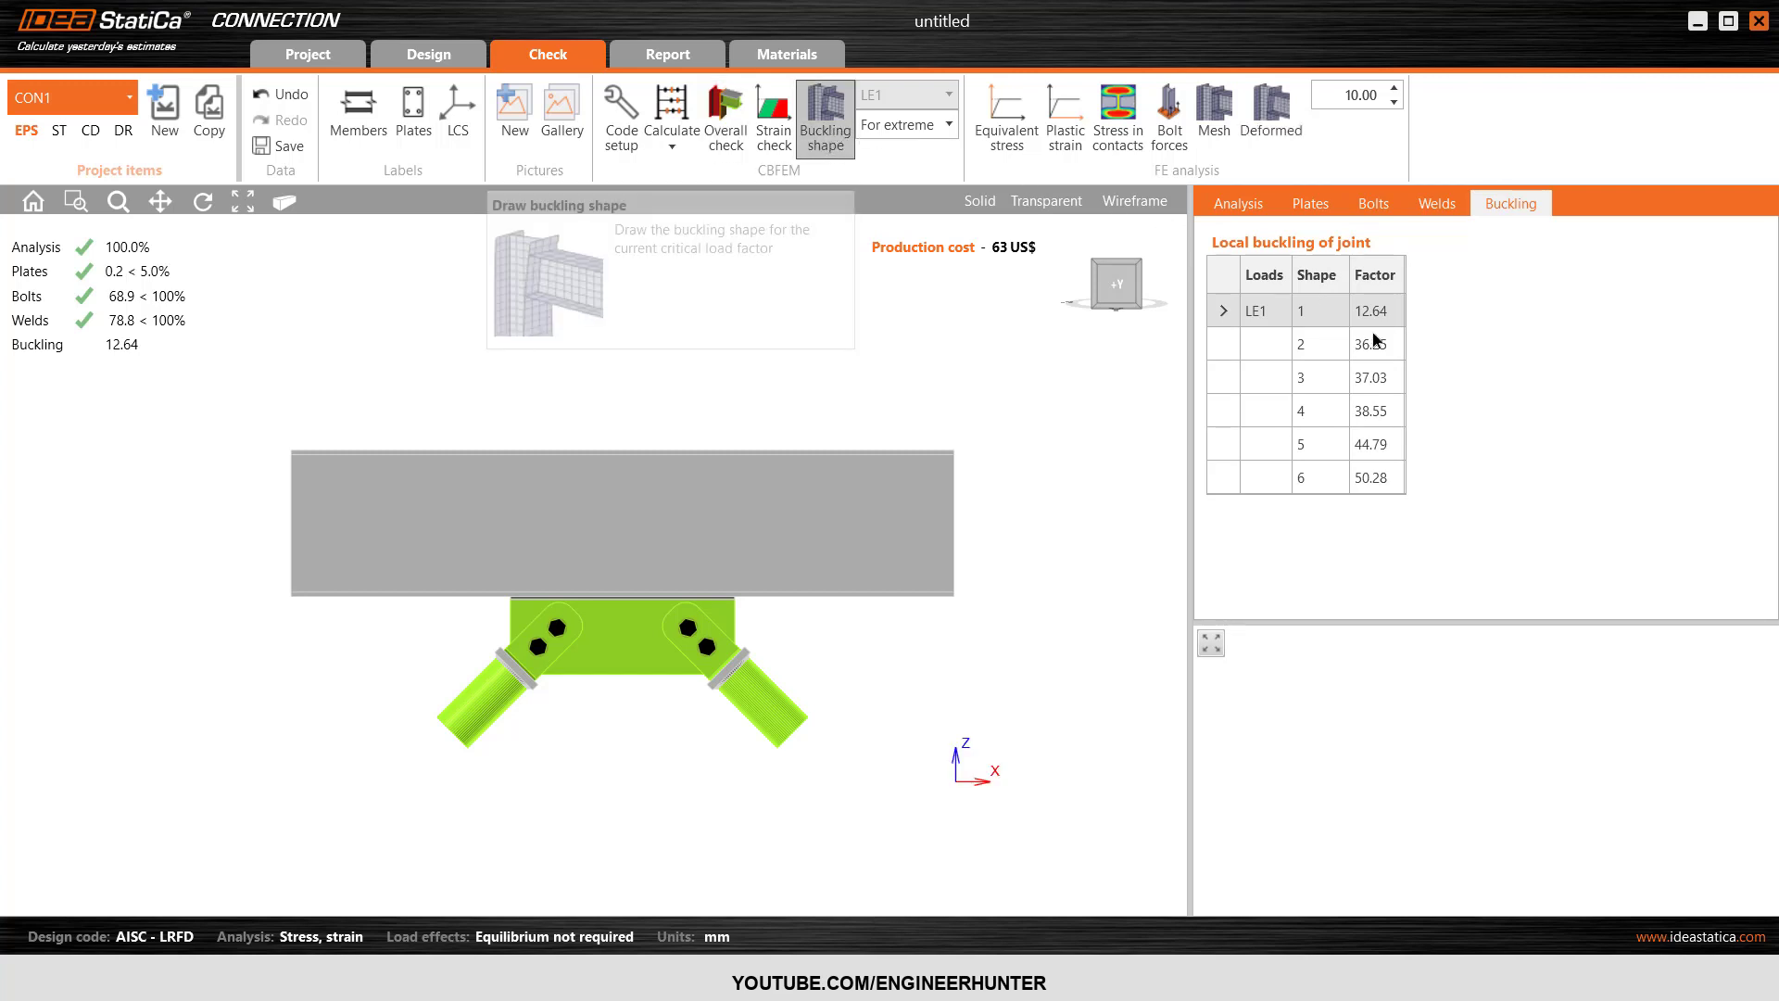
{"action": "left_click", "coordinate": [1320, 345]}
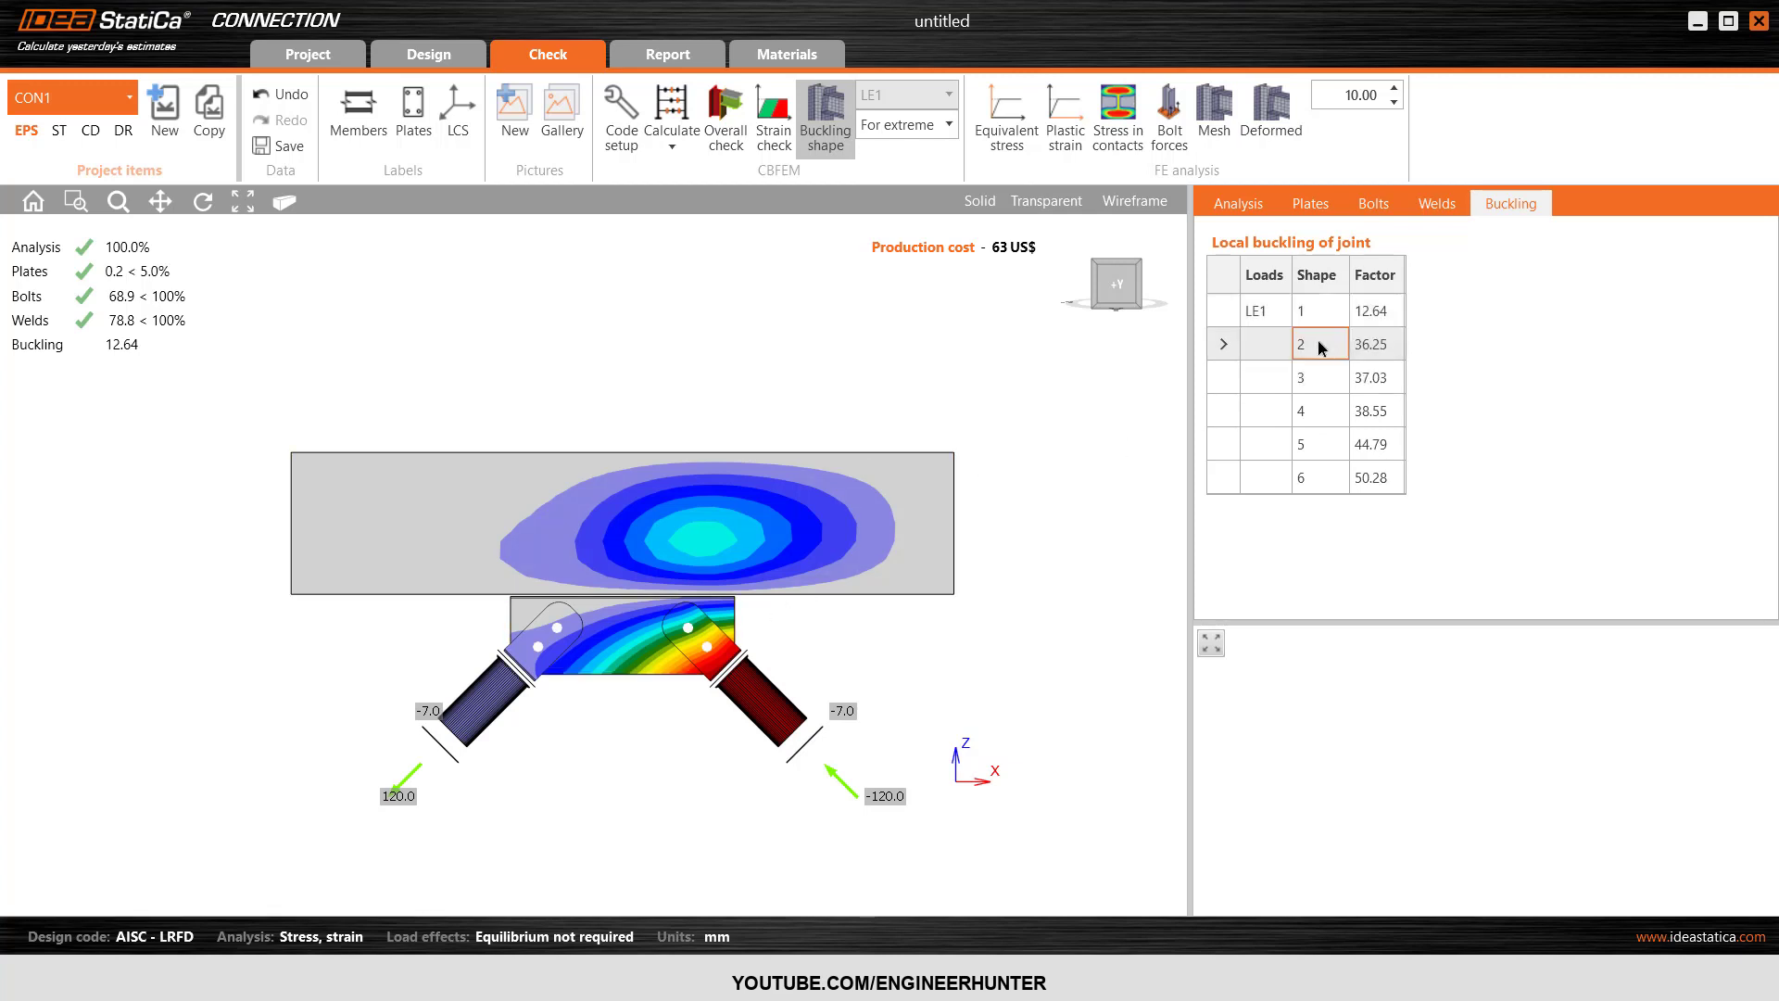
{"action": "left_click", "coordinate": [1326, 378]}
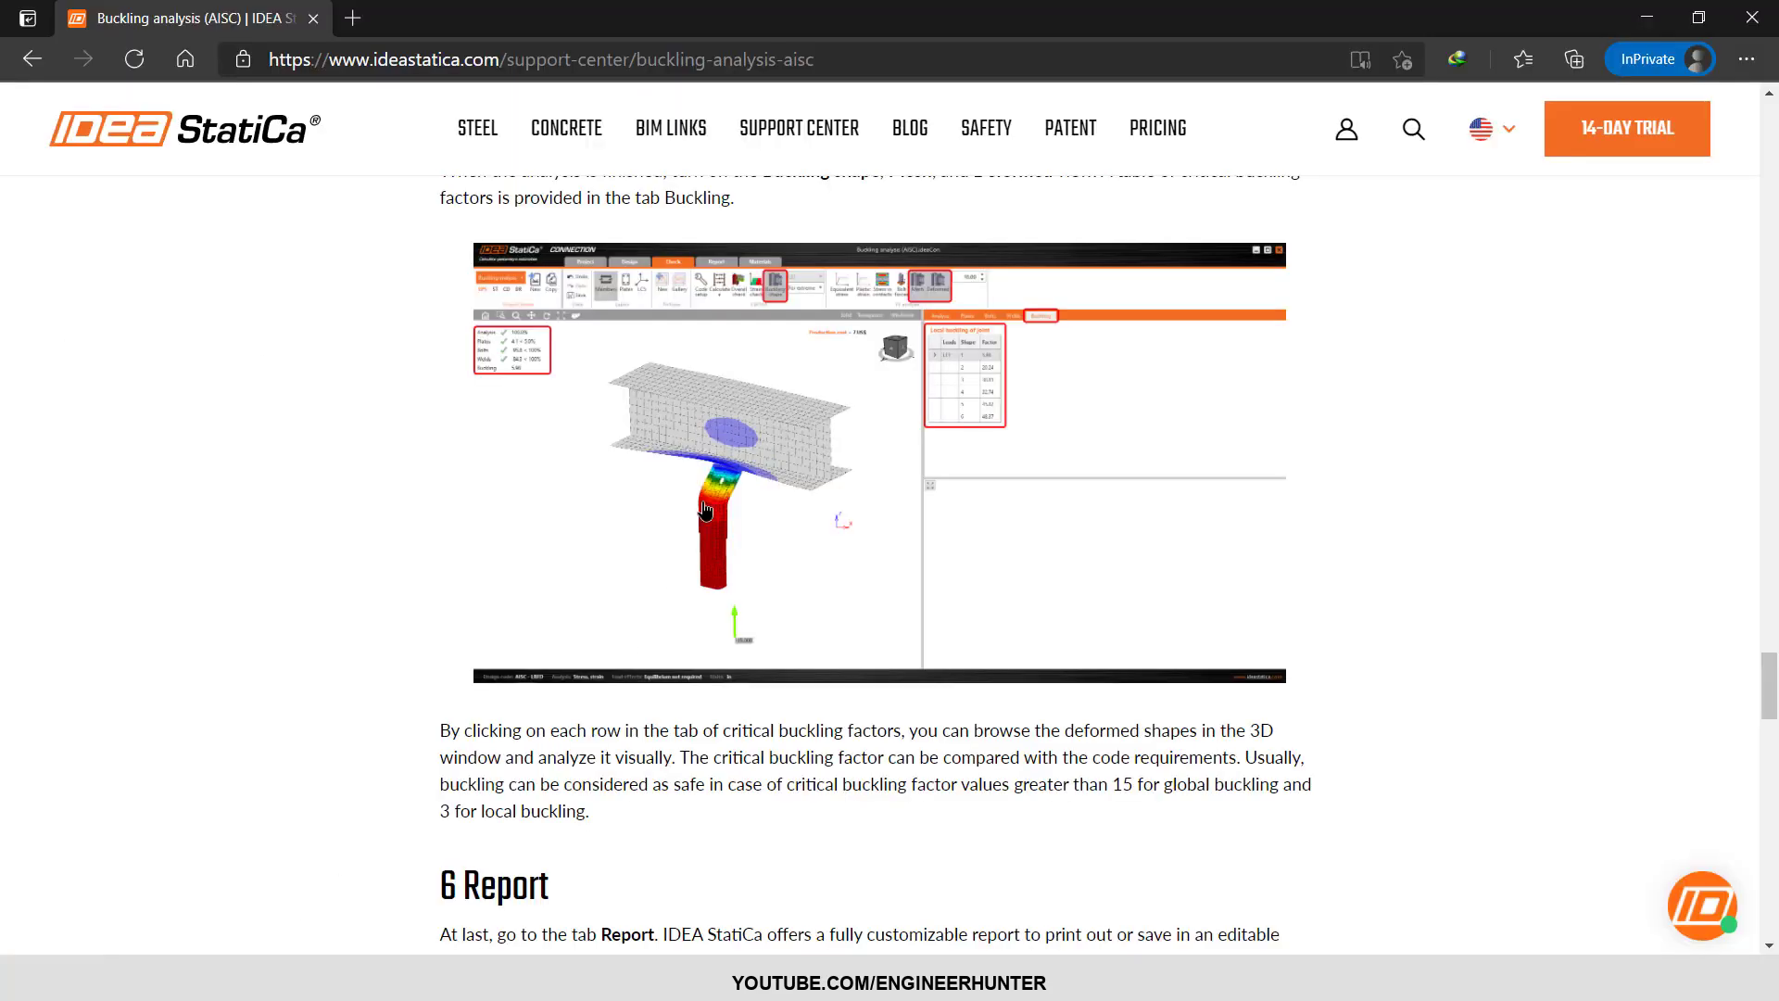
- Switch to the browser and highlight the title at the start of the Buckling analysis (AISC) tutorial
{"action": "scroll", "coordinate": [766, 408], "scroll_direction": "up", "scroll_amount": 15}
{"action": "scroll", "coordinate": [769, 411], "scroll_direction": "up", "scroll_amount": 15}
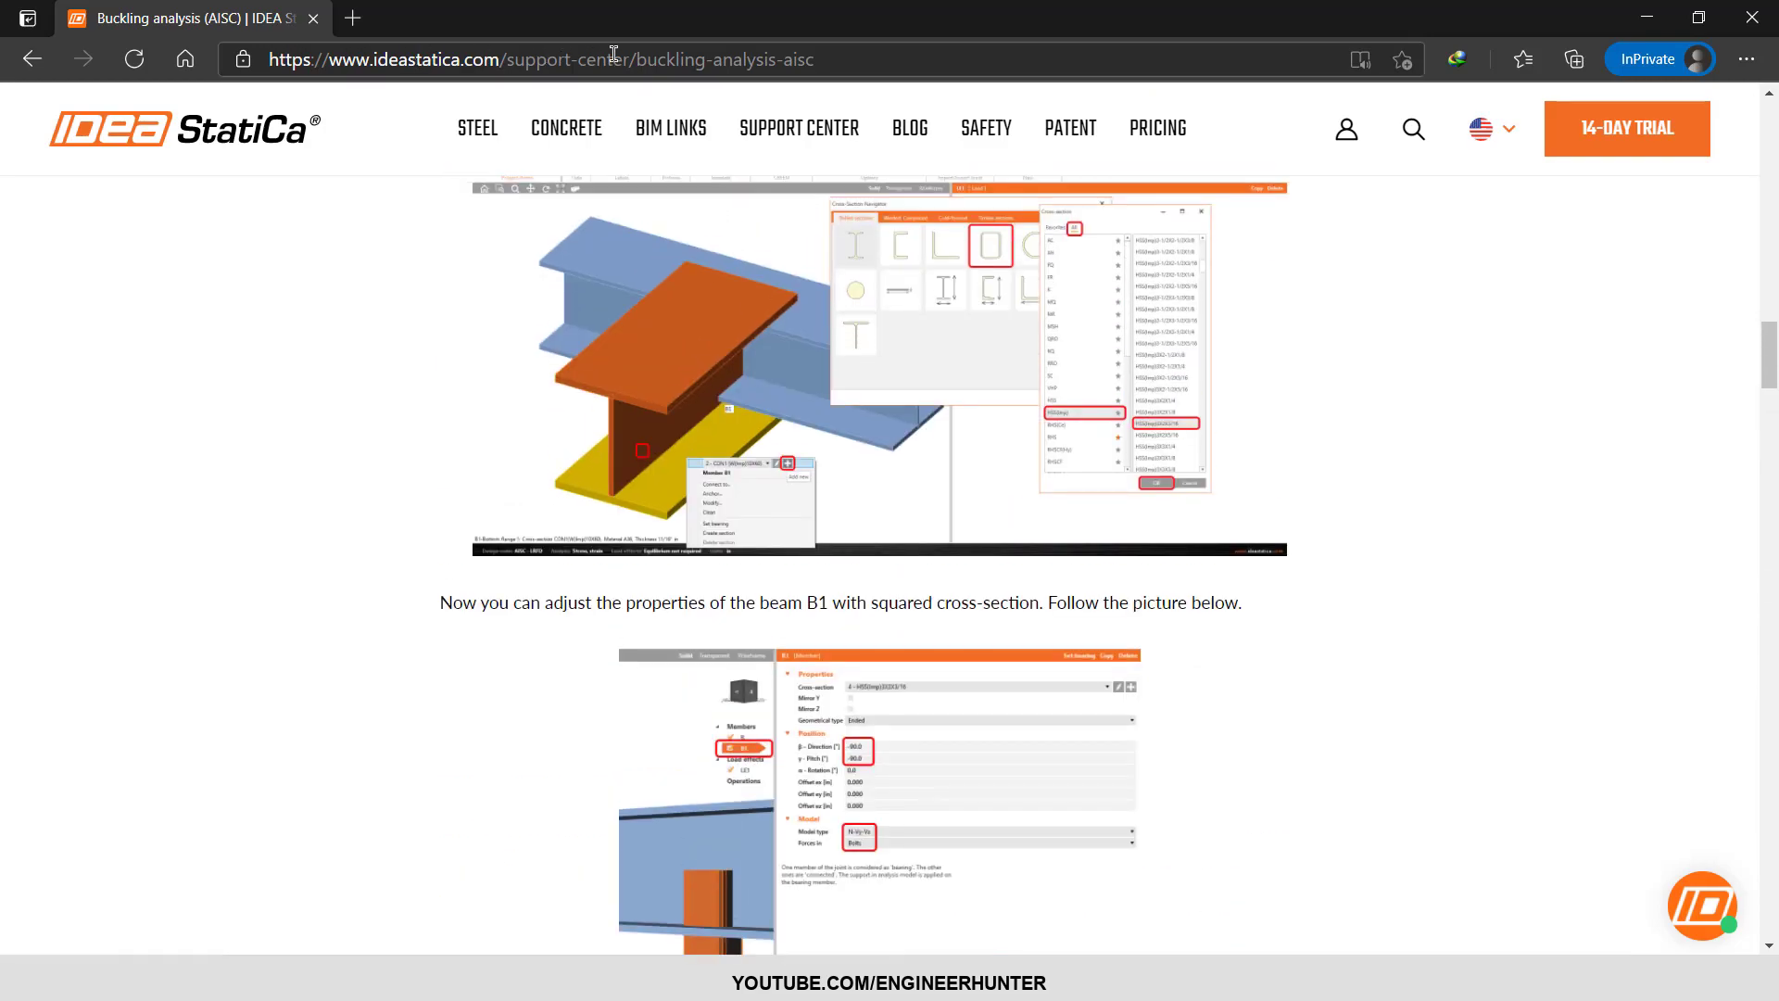
{"action": "scroll", "coordinate": [169, 181], "scroll_direction": "up", "scroll_amount": 15}
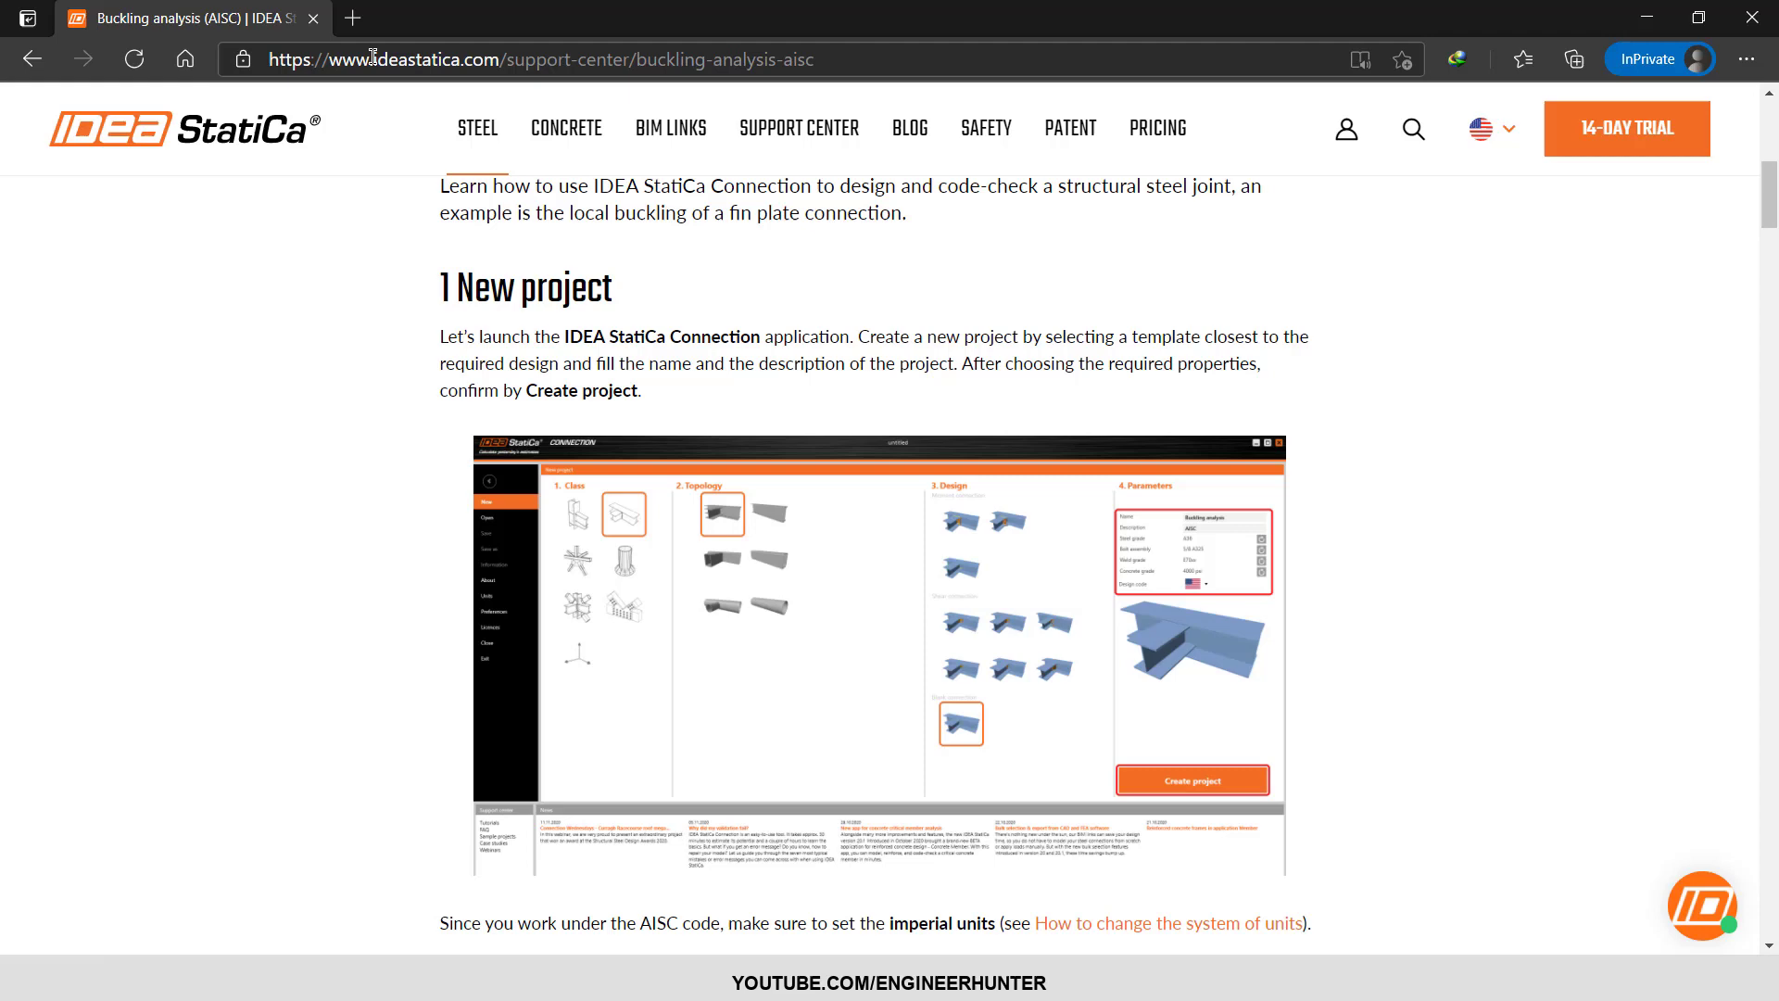
{"action": "scroll", "coordinate": [809, 324], "scroll_direction": "up", "scroll_amount": 4}
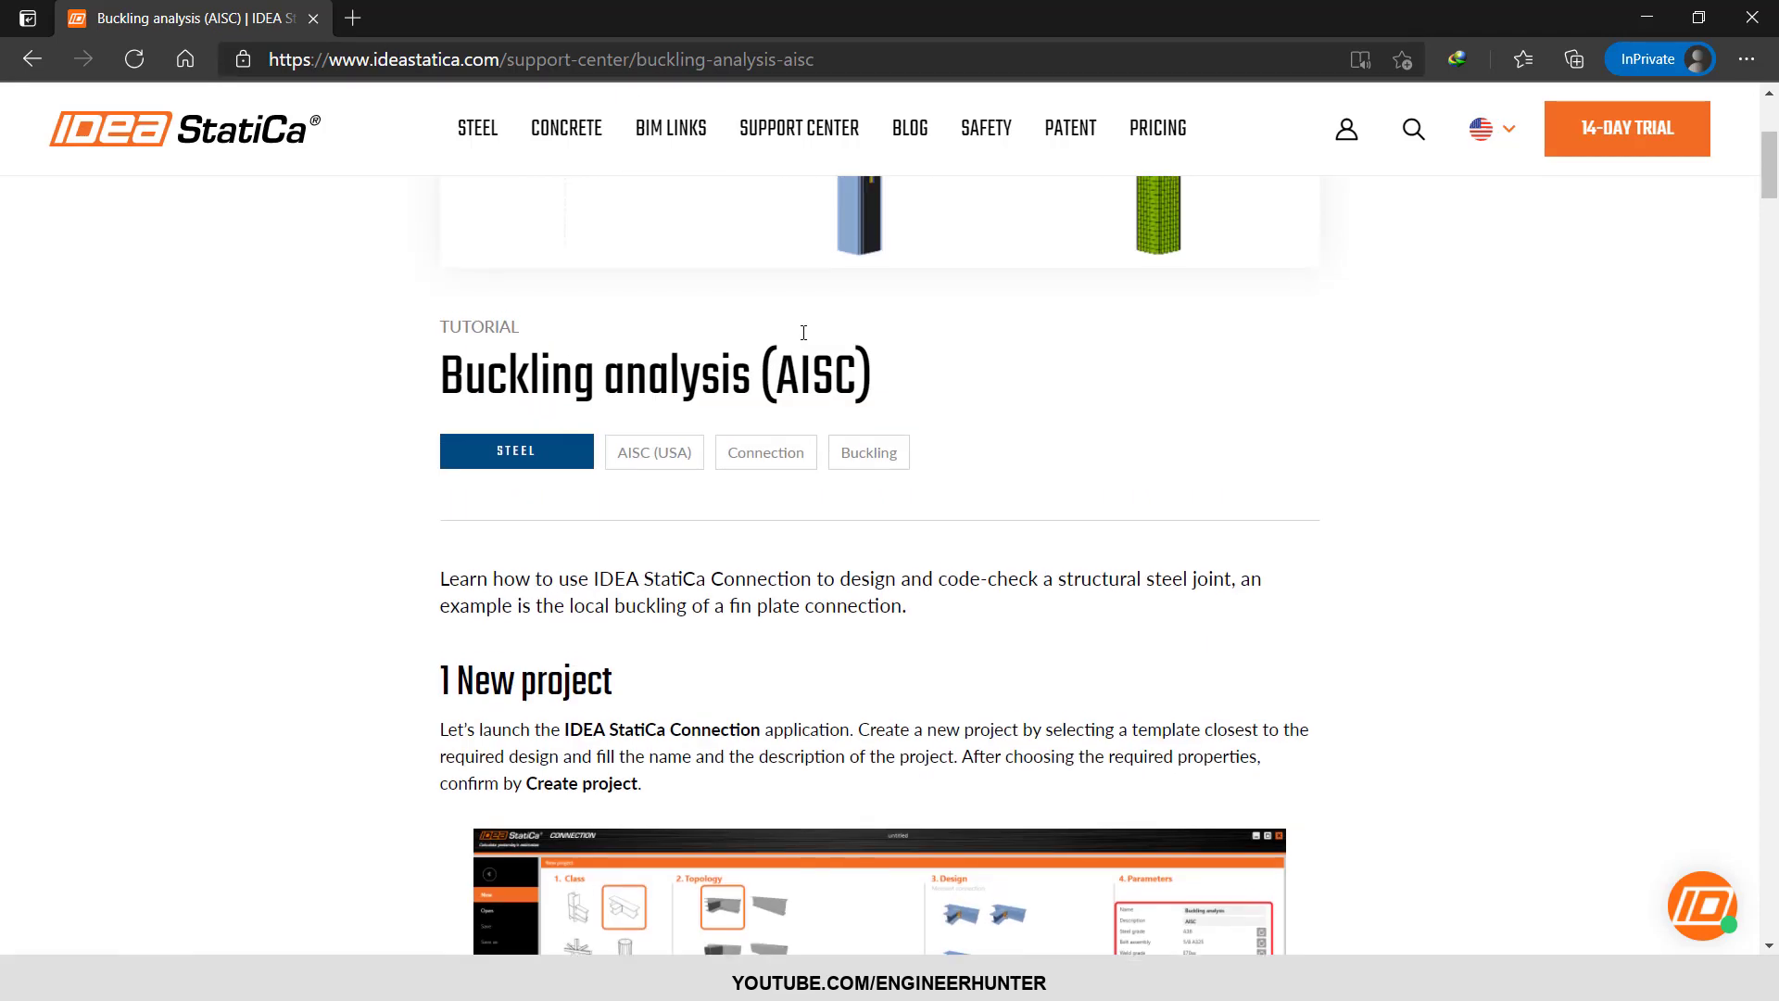
{"action": "left_click_drag", "start_coordinate": [473, 380], "coordinate": [834, 380]}
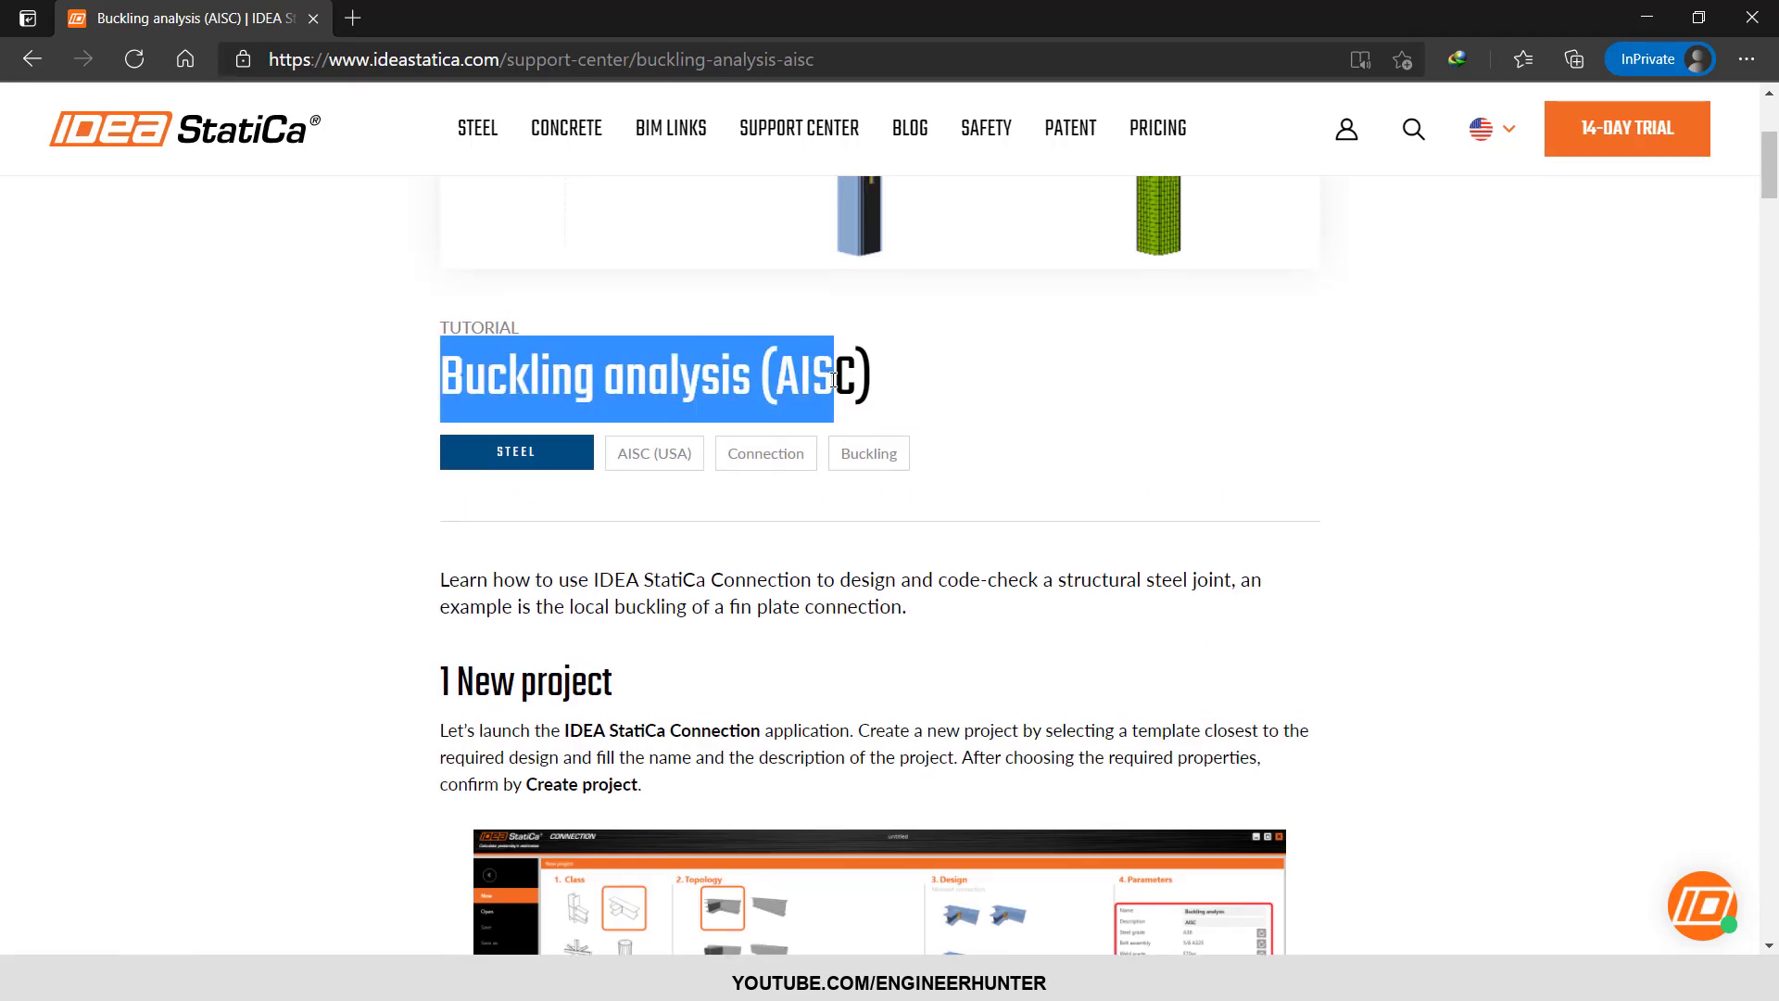
{"action": "left_click", "coordinate": [893, 382]}
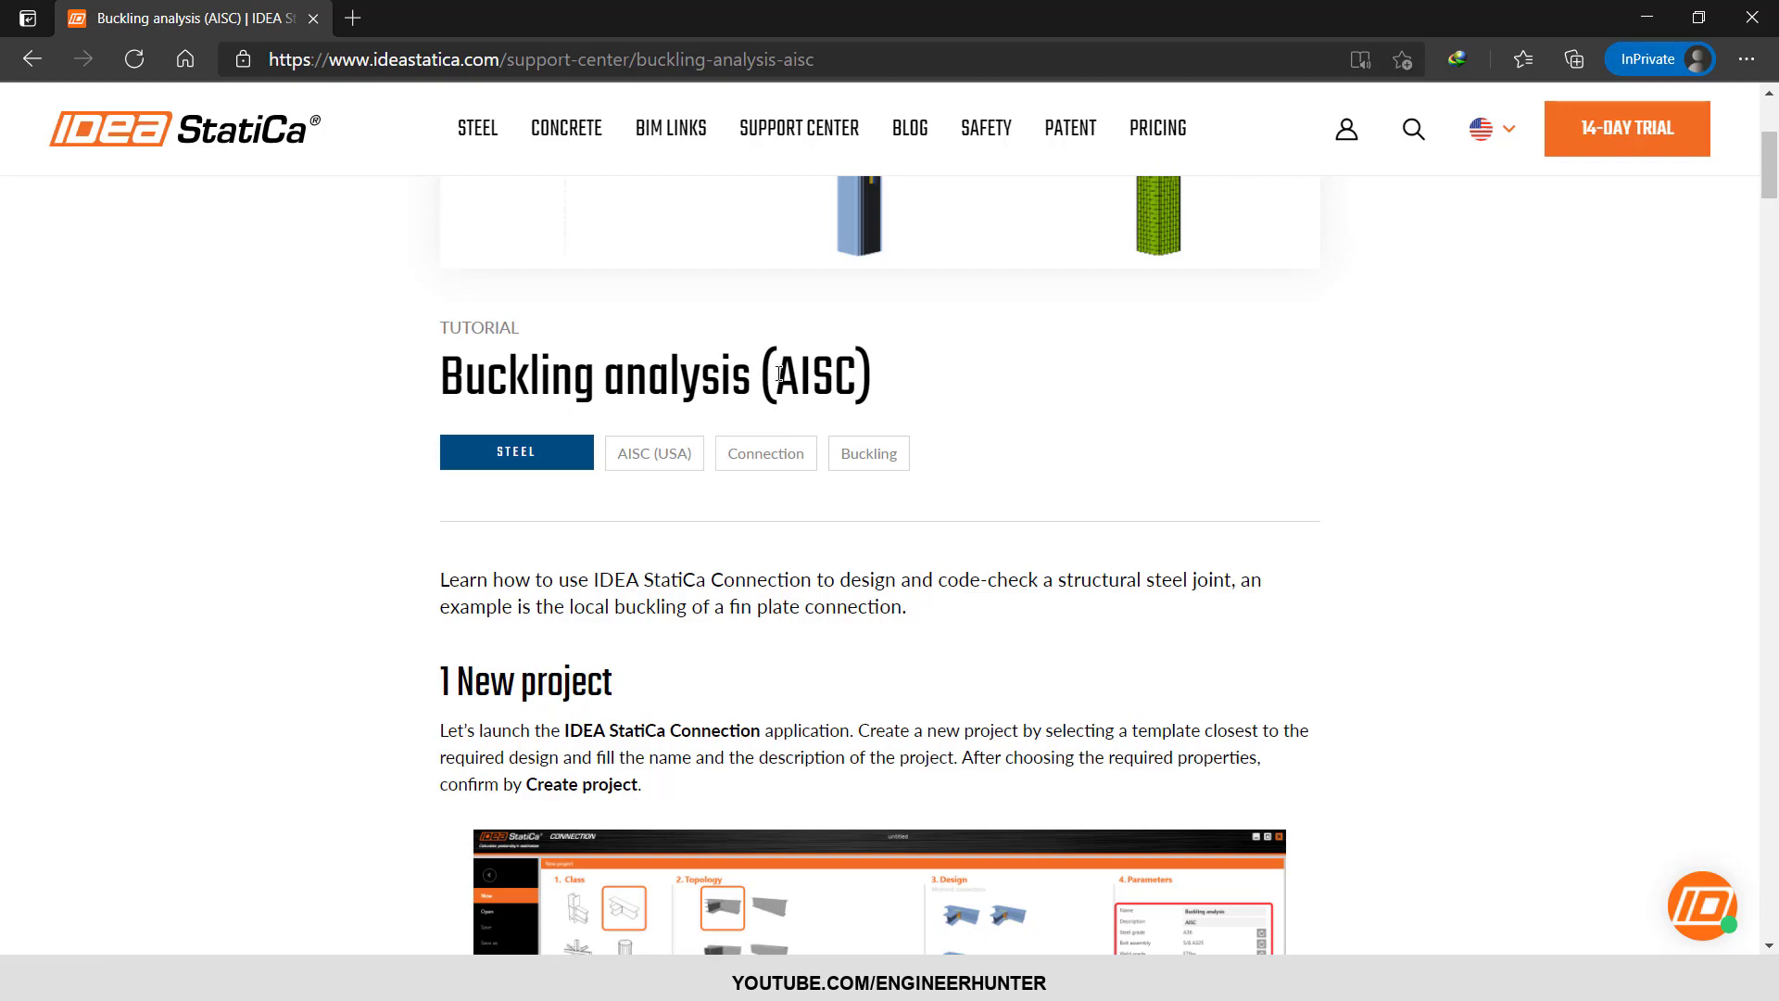
- Find the tutorial's guidance on safe critical buckling factor values, just before the Report section, and highlight it
{"action": "scroll", "coordinate": [911, 373], "scroll_direction": "down", "scroll_amount": 20}
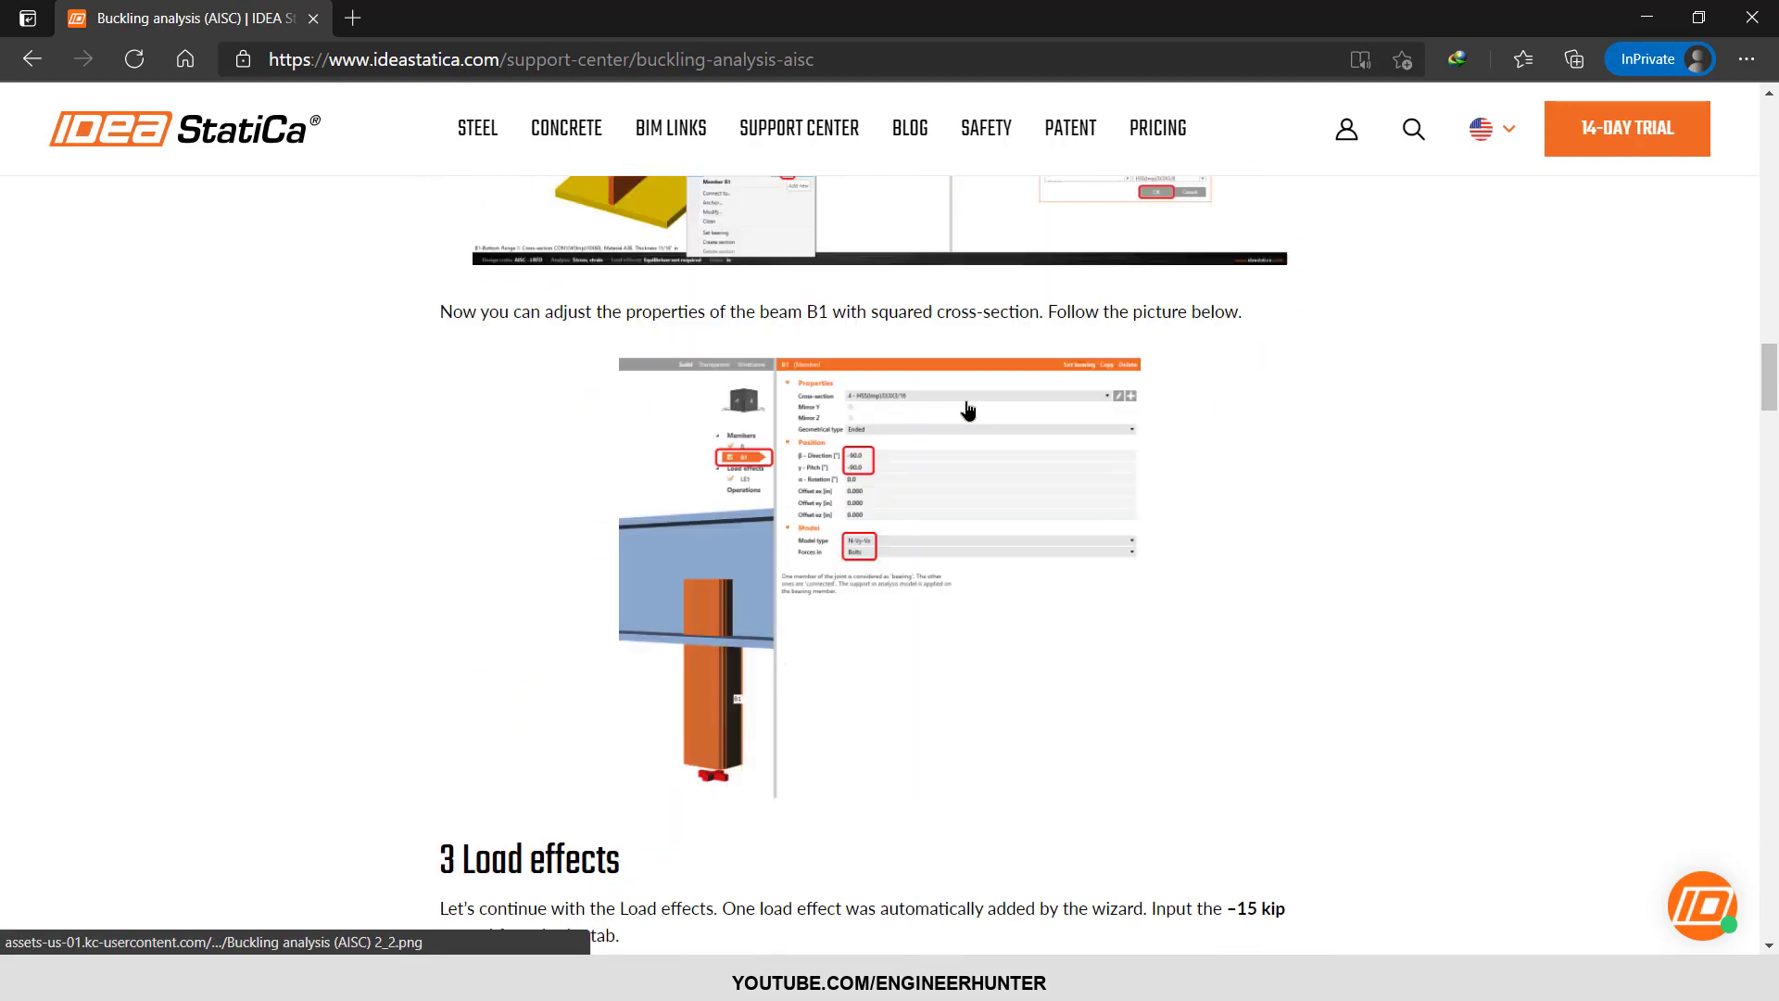
{"action": "scroll", "coordinate": [967, 408], "scroll_direction": "down", "scroll_amount": 20}
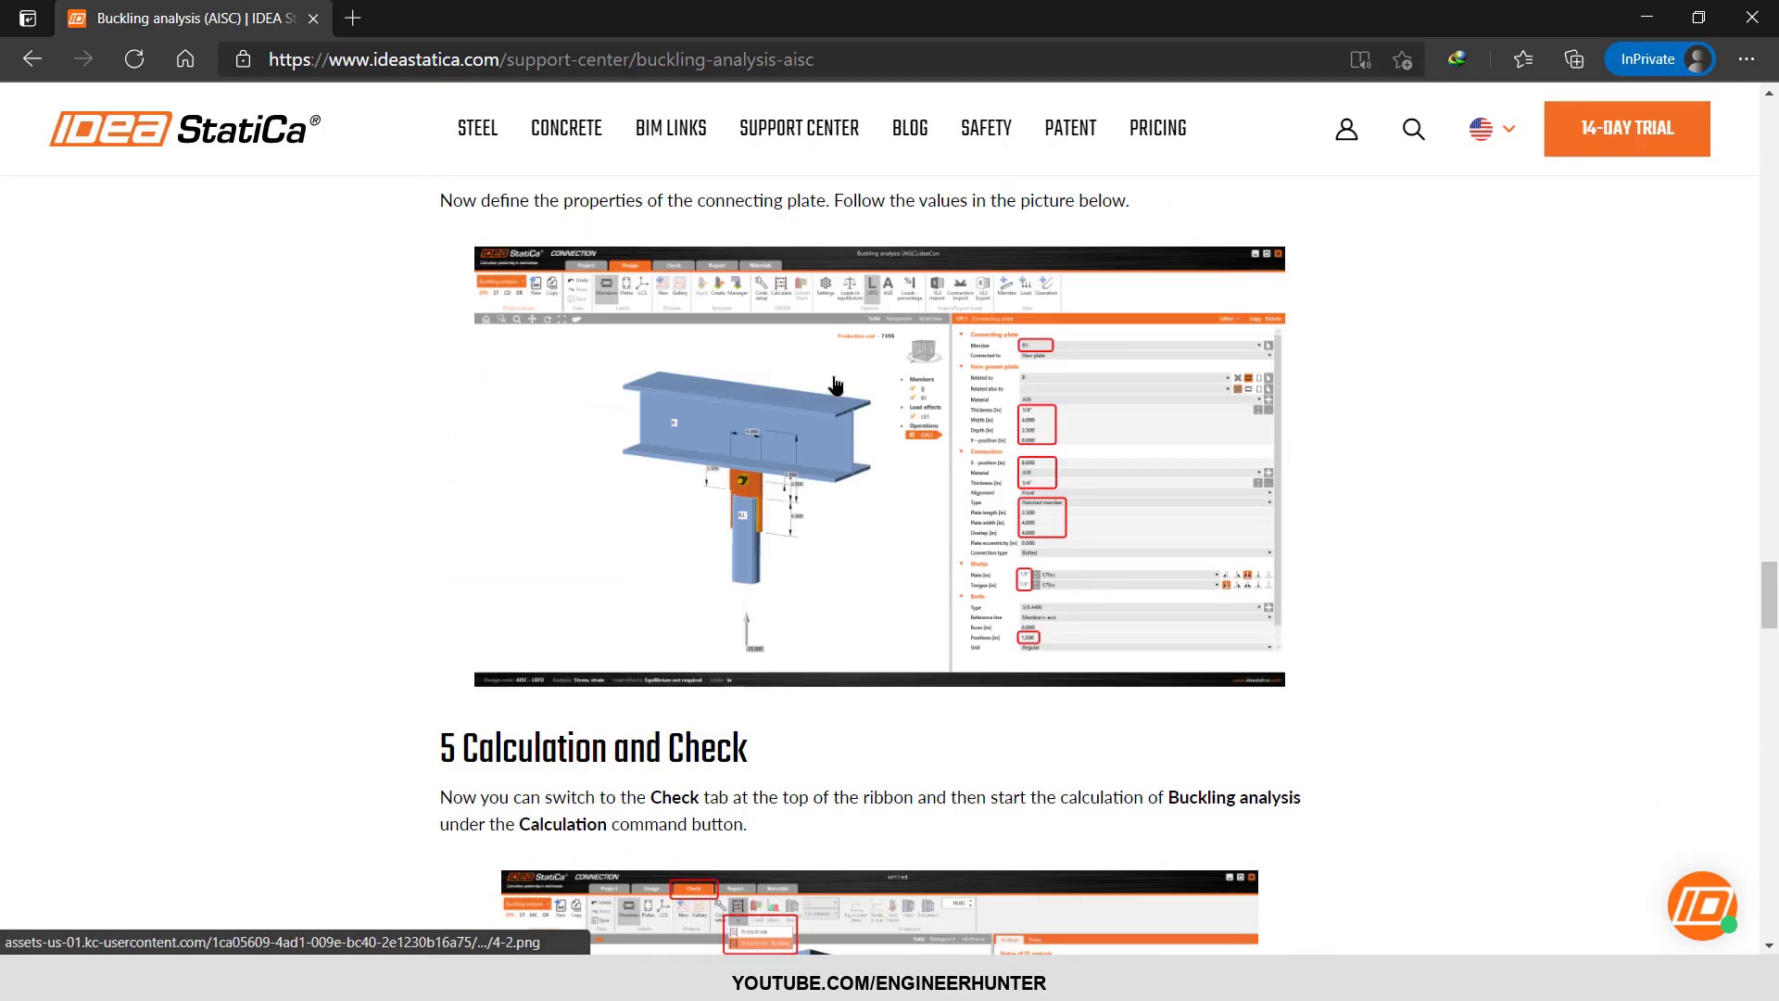
{"action": "scroll", "coordinate": [837, 385], "scroll_direction": "down", "scroll_amount": 15}
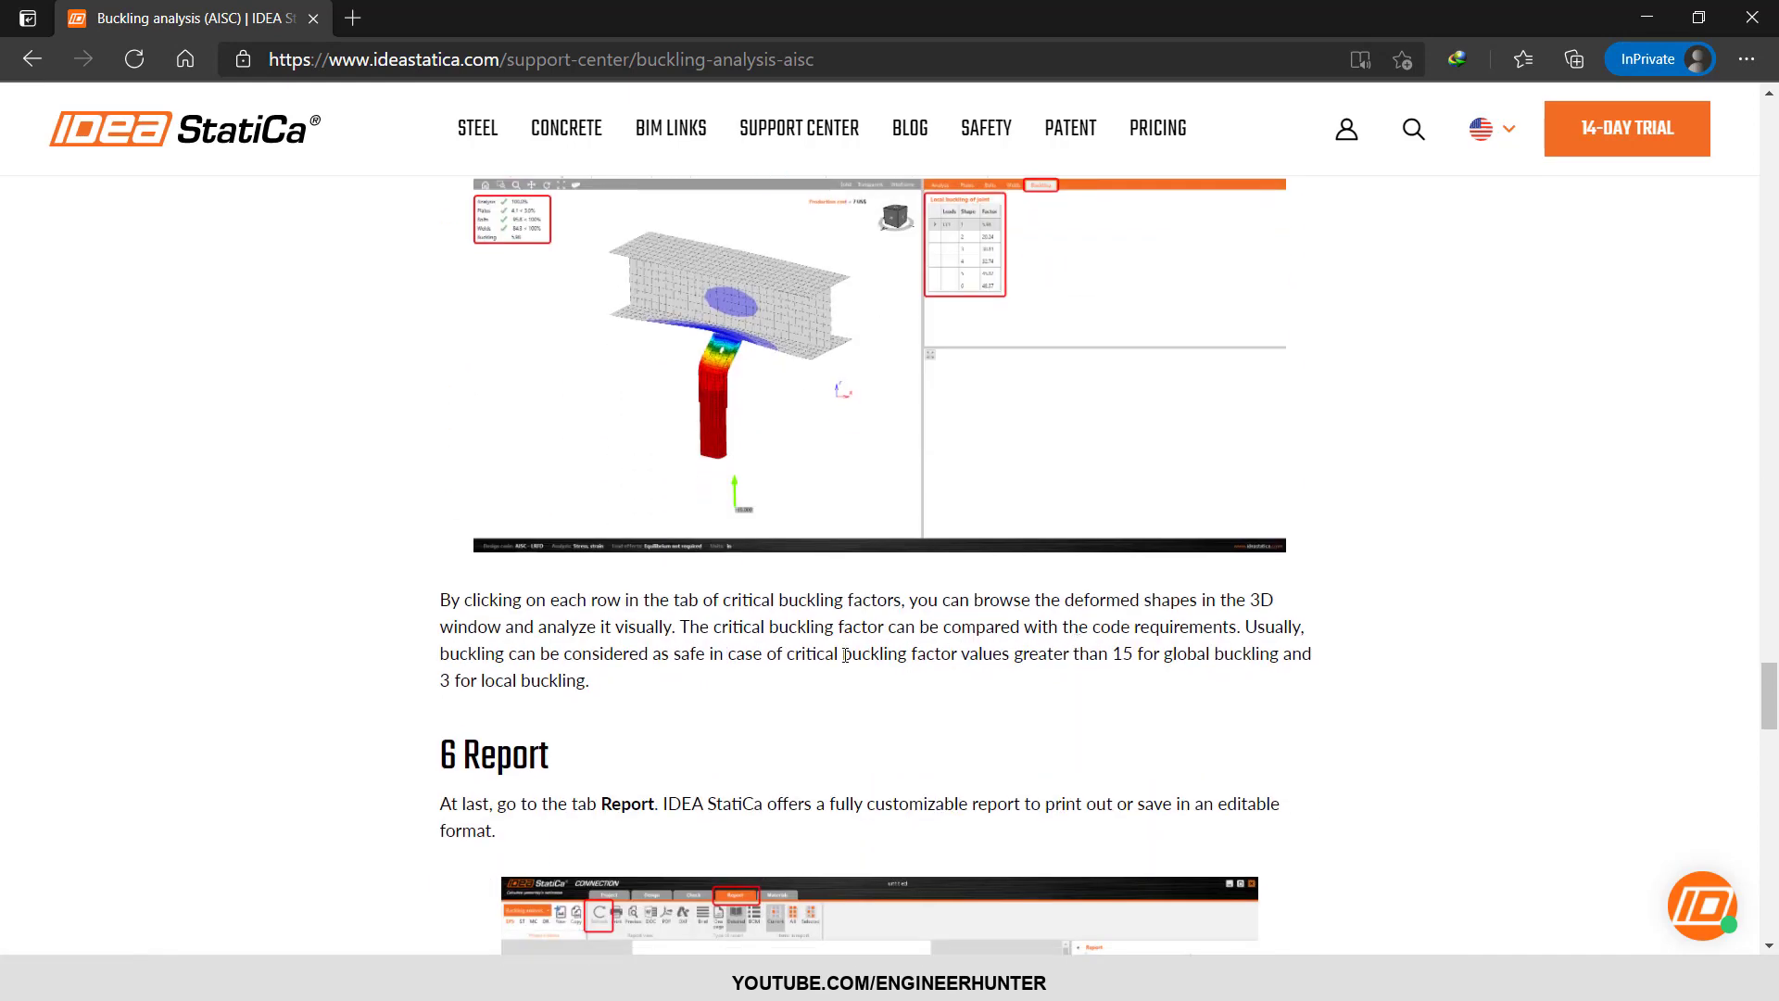
{"action": "left_click_drag", "start_coordinate": [681, 627], "coordinate": [1034, 646]}
{"action": "left_click", "coordinate": [1042, 645]}
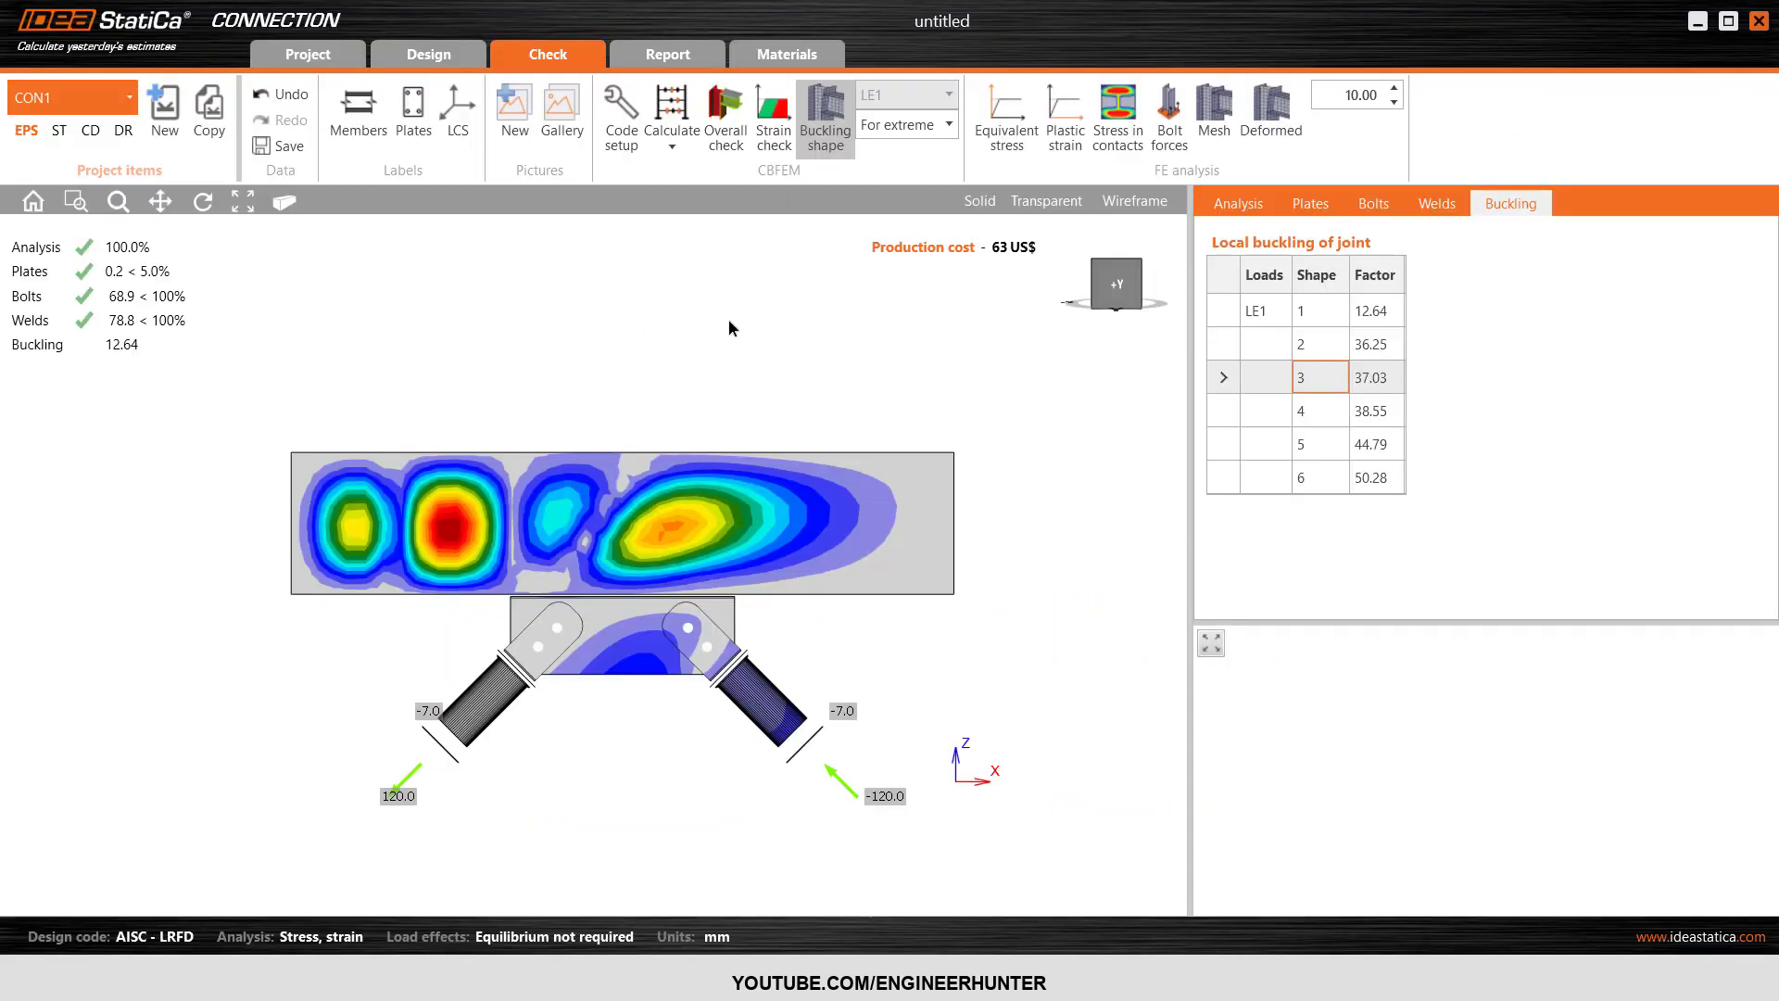
- Switch back to IDEA StatiCa and display buckling shape 1 of LE1 in a three-dimensional view
{"action": "left_click", "coordinate": [1139, 266]}
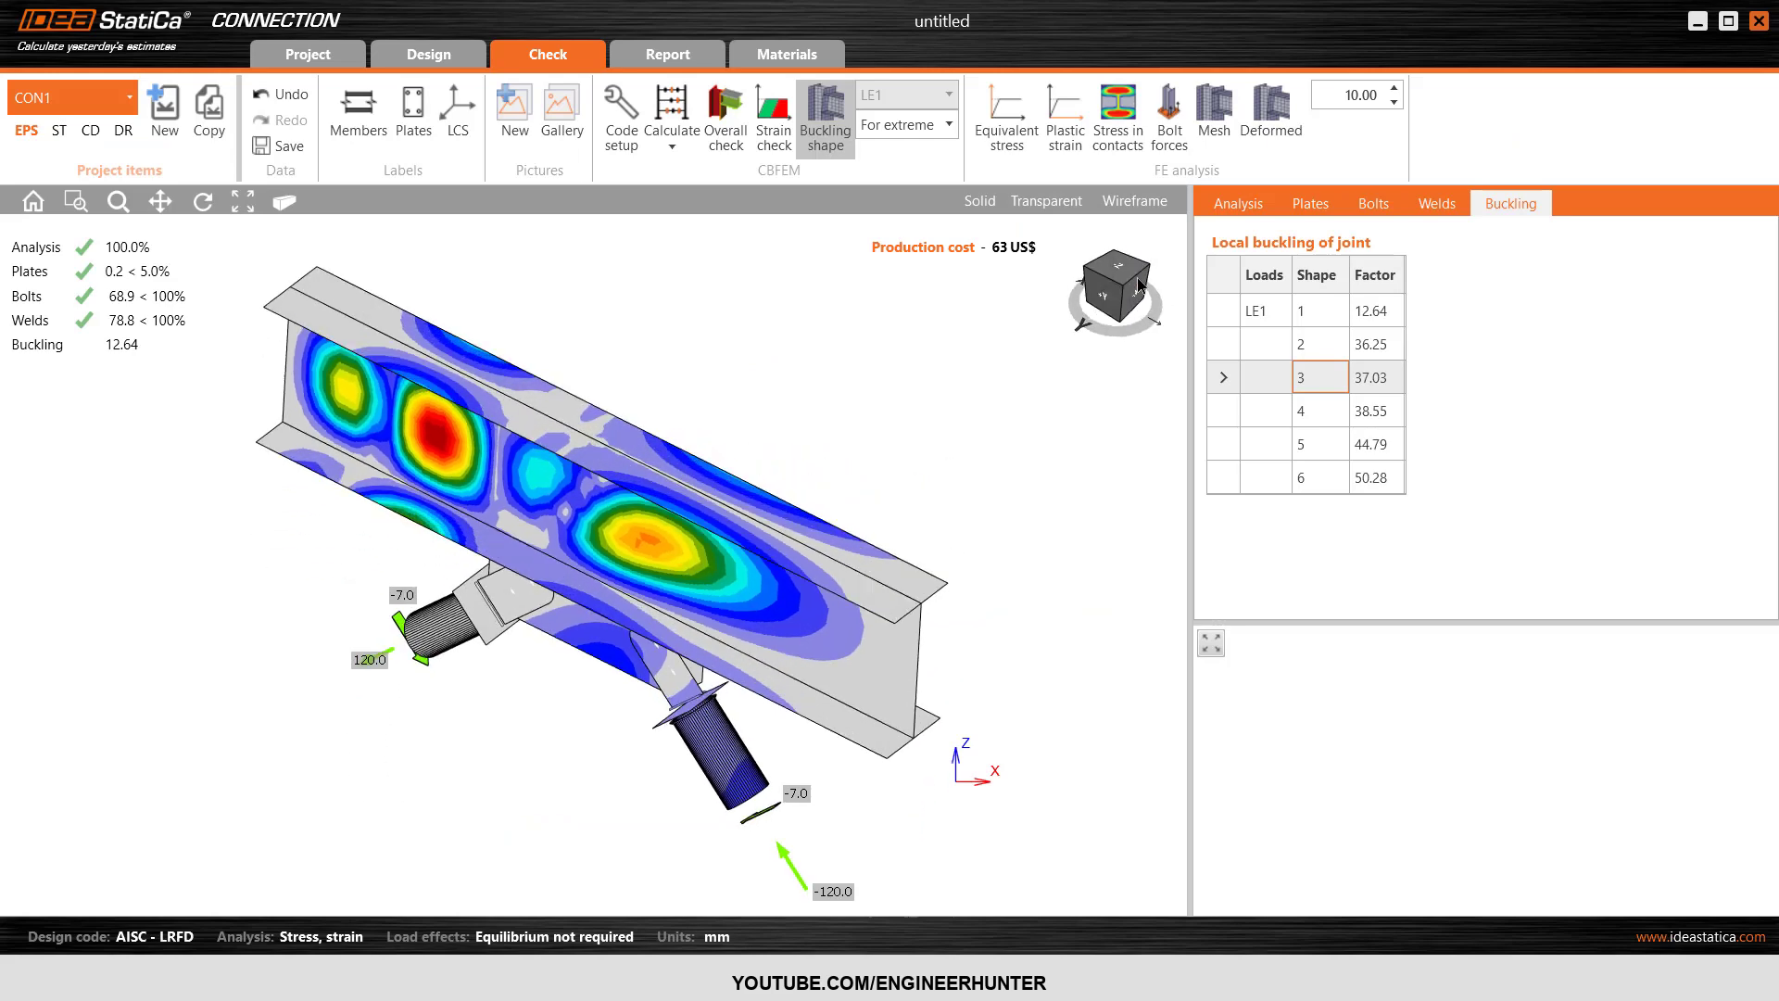
{"action": "scroll", "coordinate": [958, 555], "scroll_direction": "down", "scroll_amount": 3}
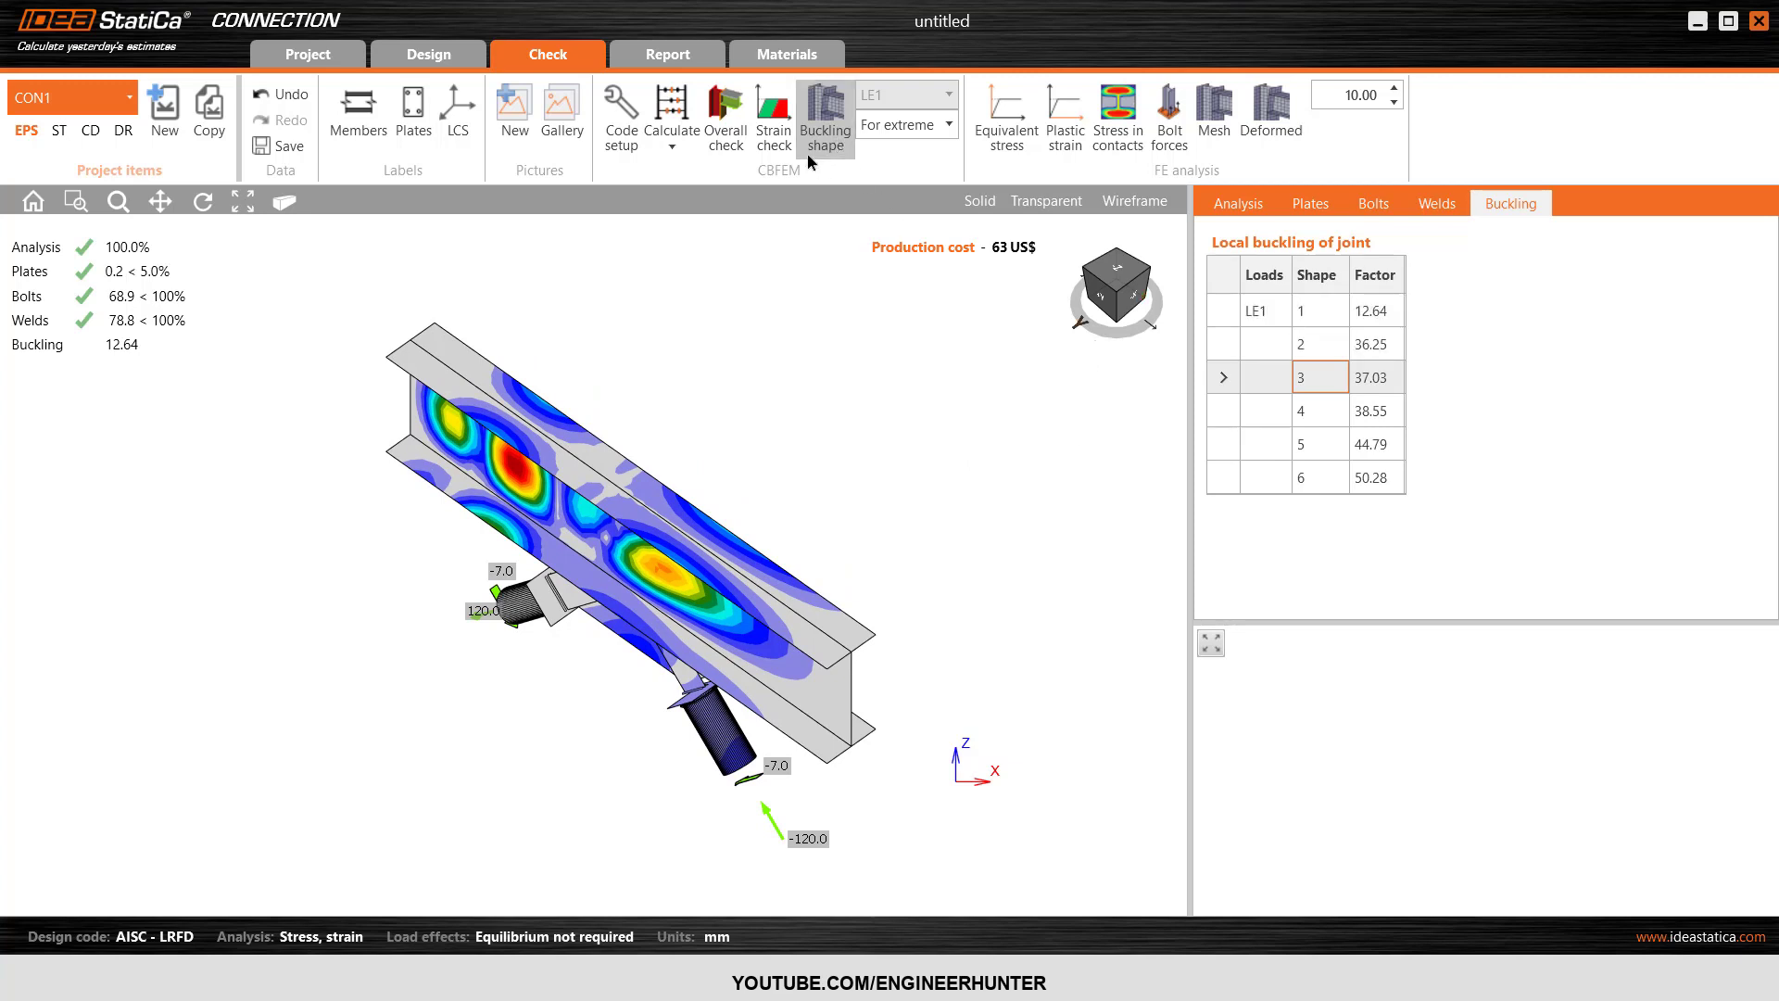
{"action": "left_click", "coordinate": [1318, 308]}
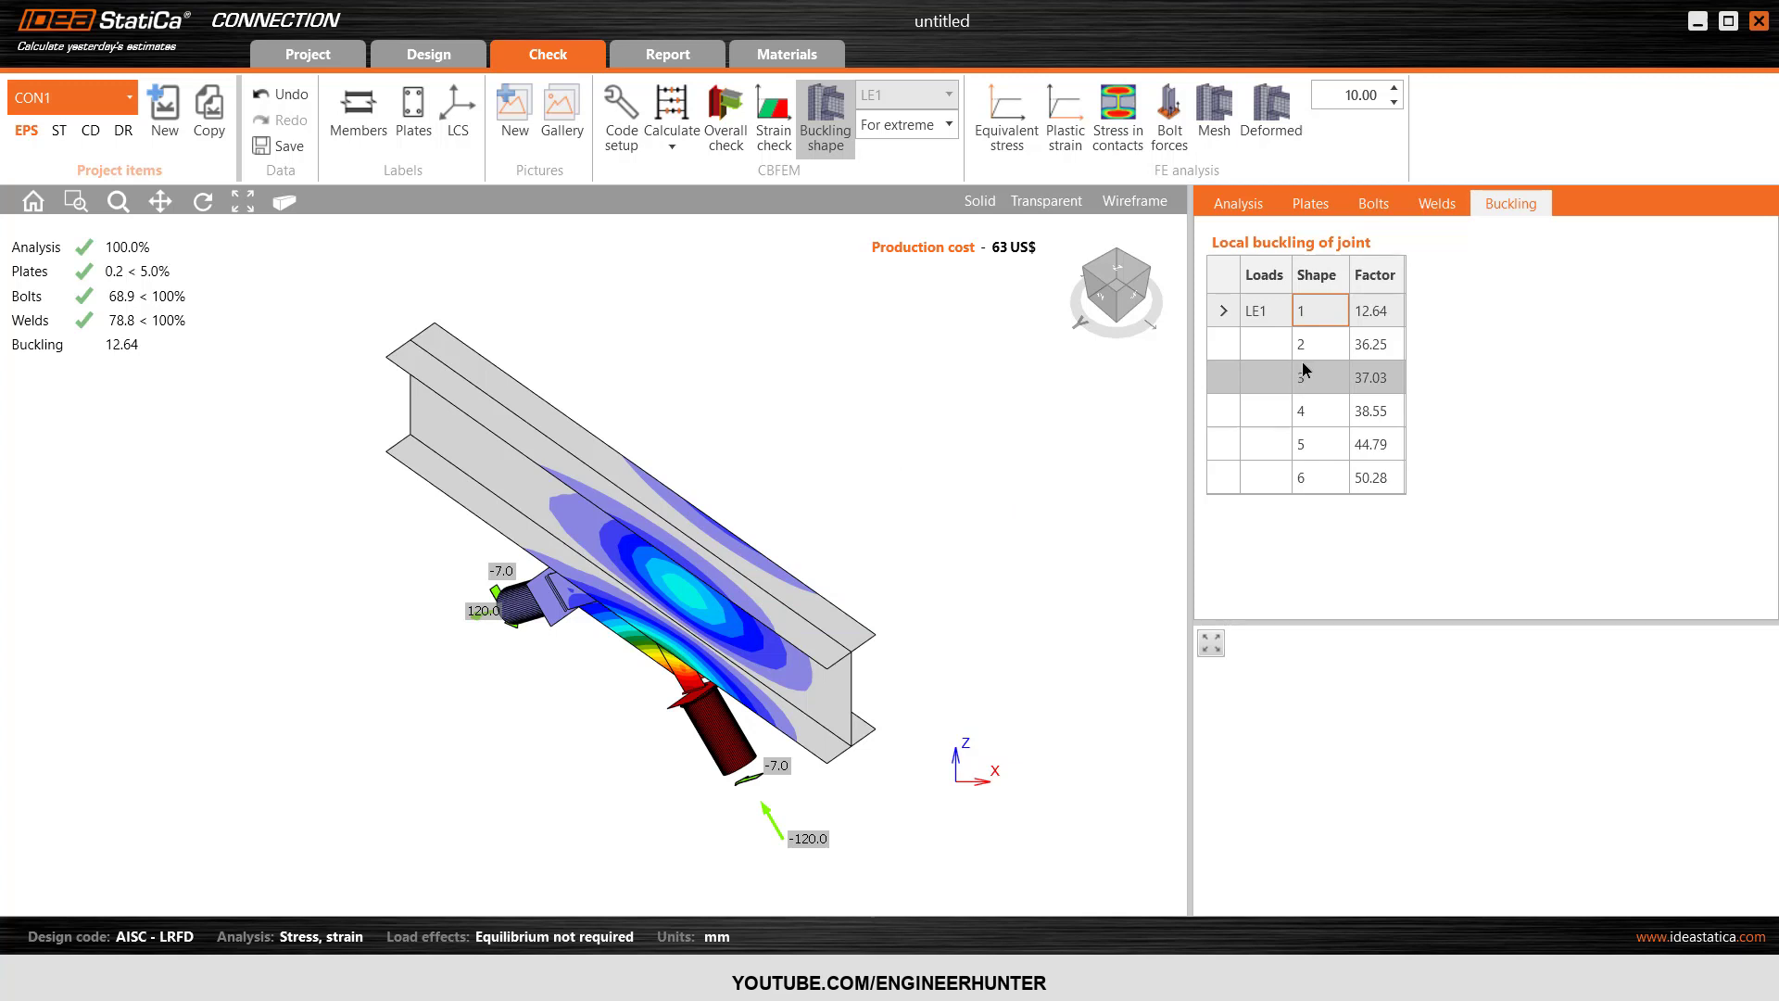
{"action": "left_click", "coordinate": [1121, 296]}
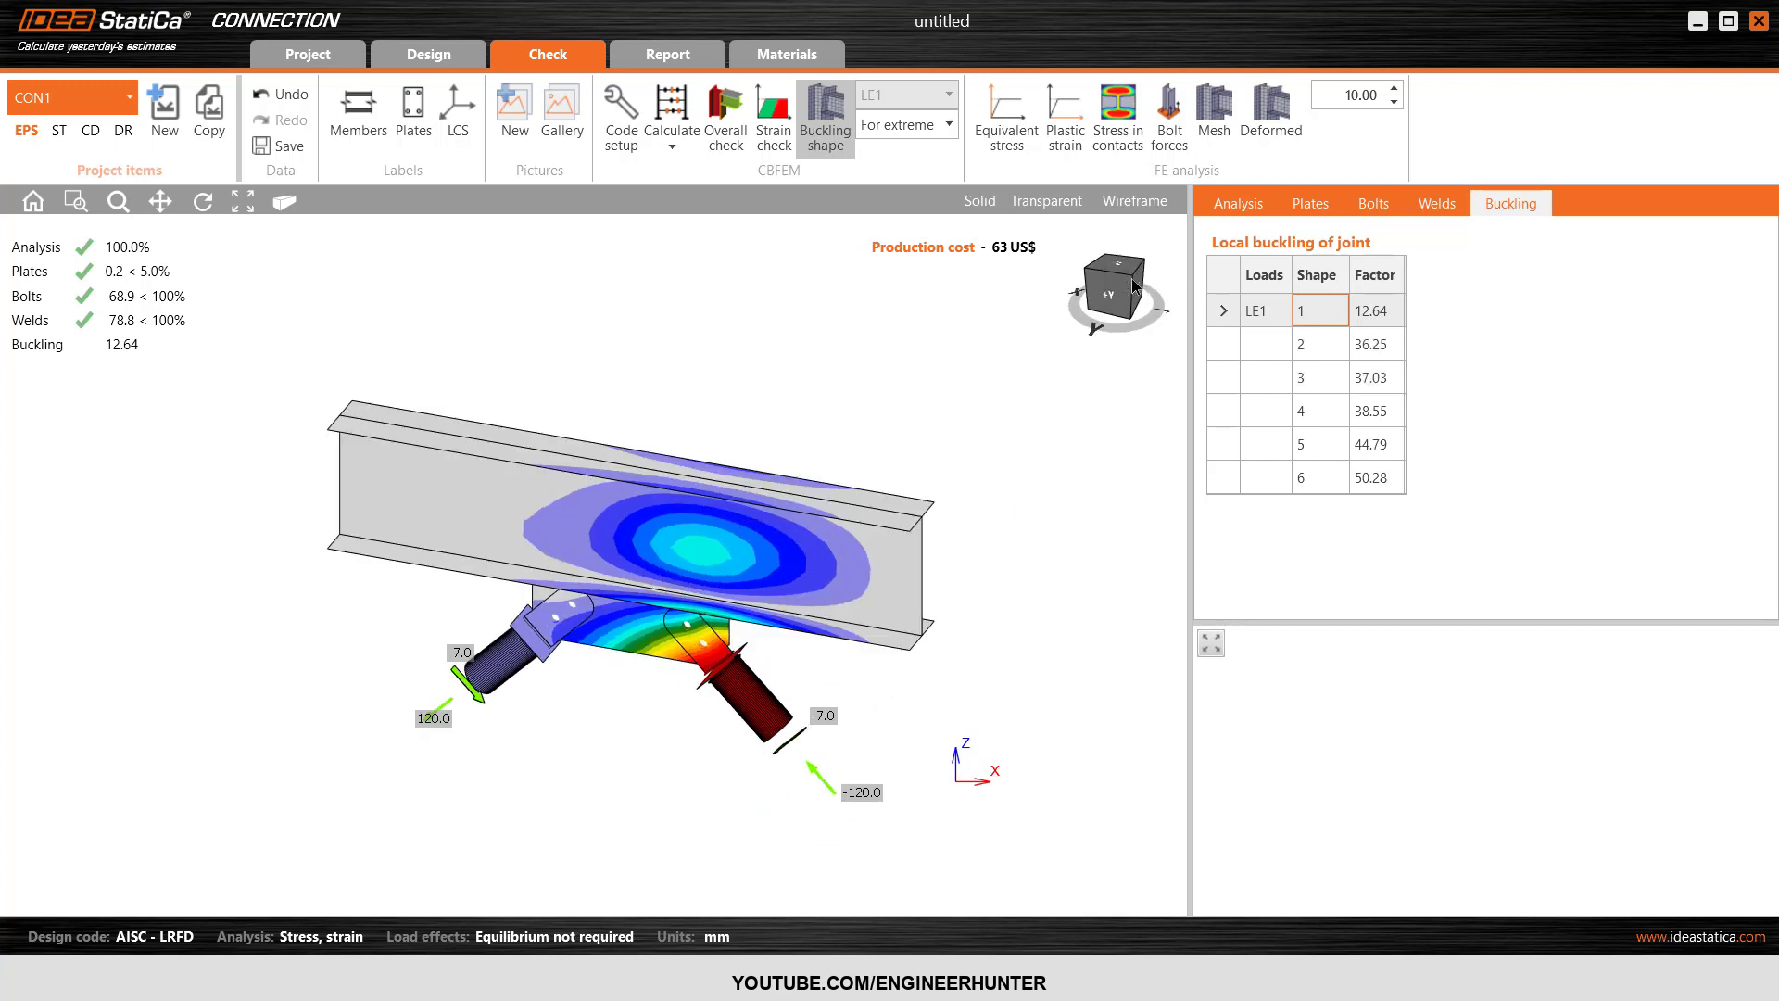
- Display buckling shapes 2 through 6 one after another to compare where the members and plates buckle
{"action": "left_click", "coordinate": [1328, 345]}
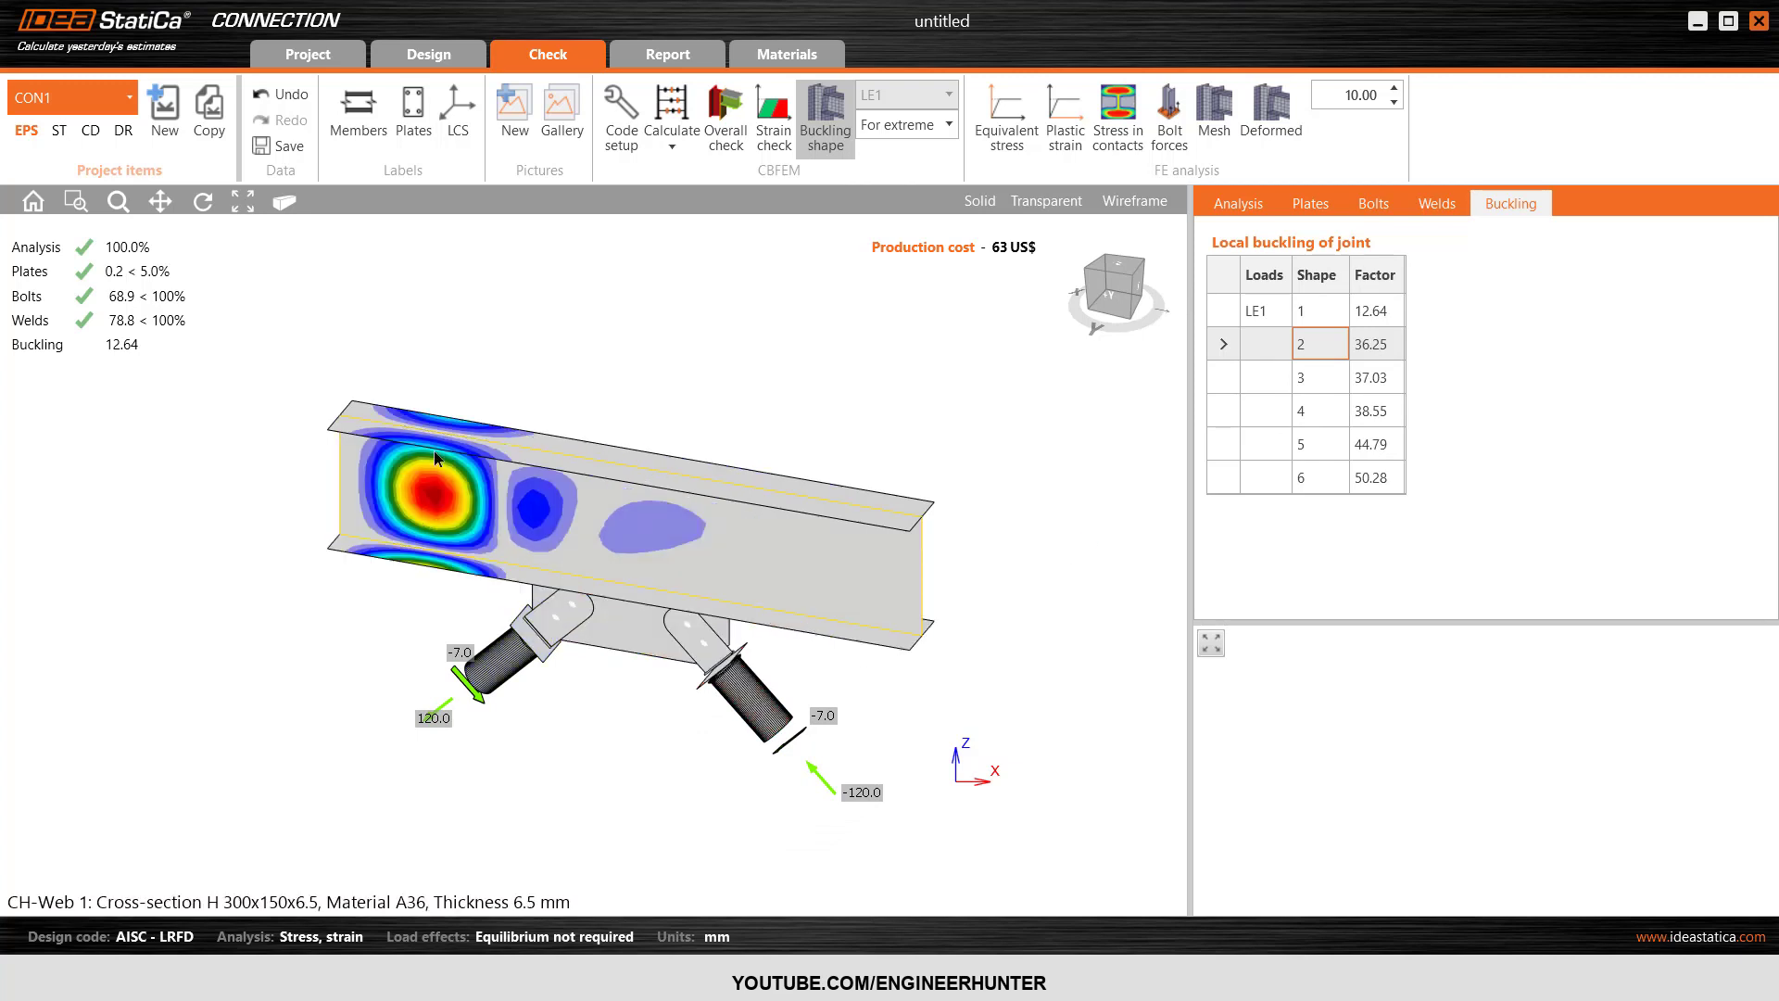
{"action": "left_click", "coordinate": [1328, 373]}
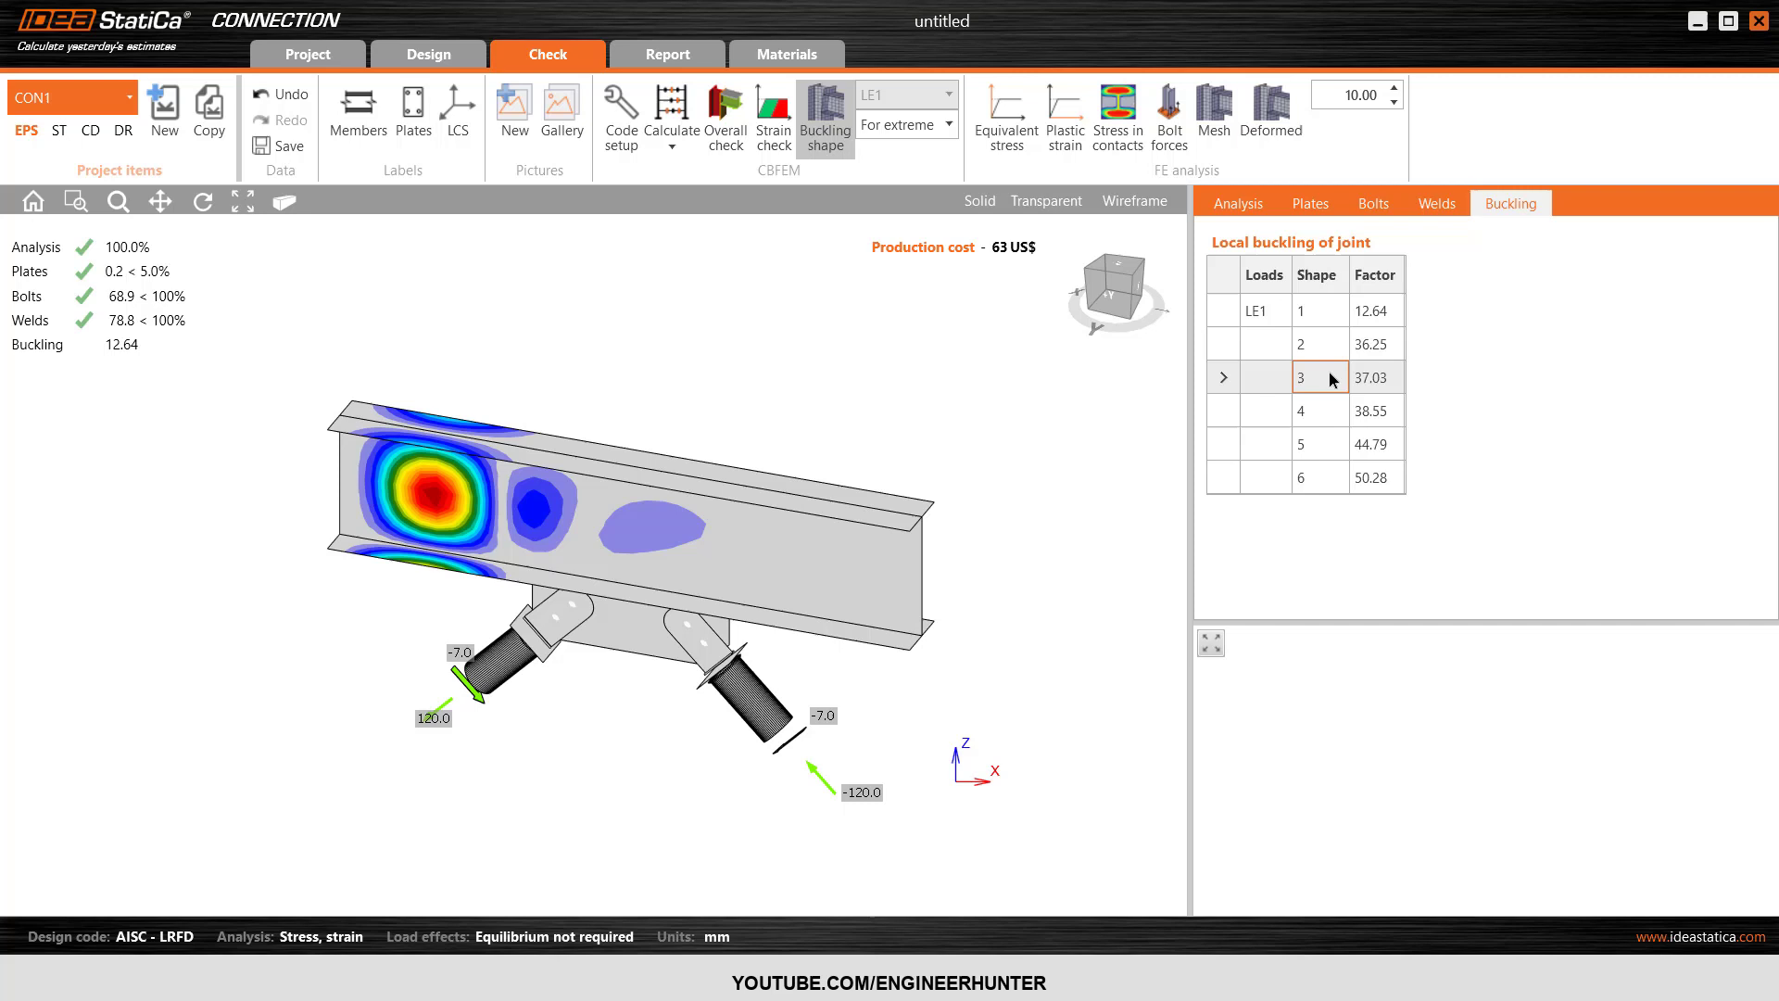
{"action": "left_click", "coordinate": [1323, 419]}
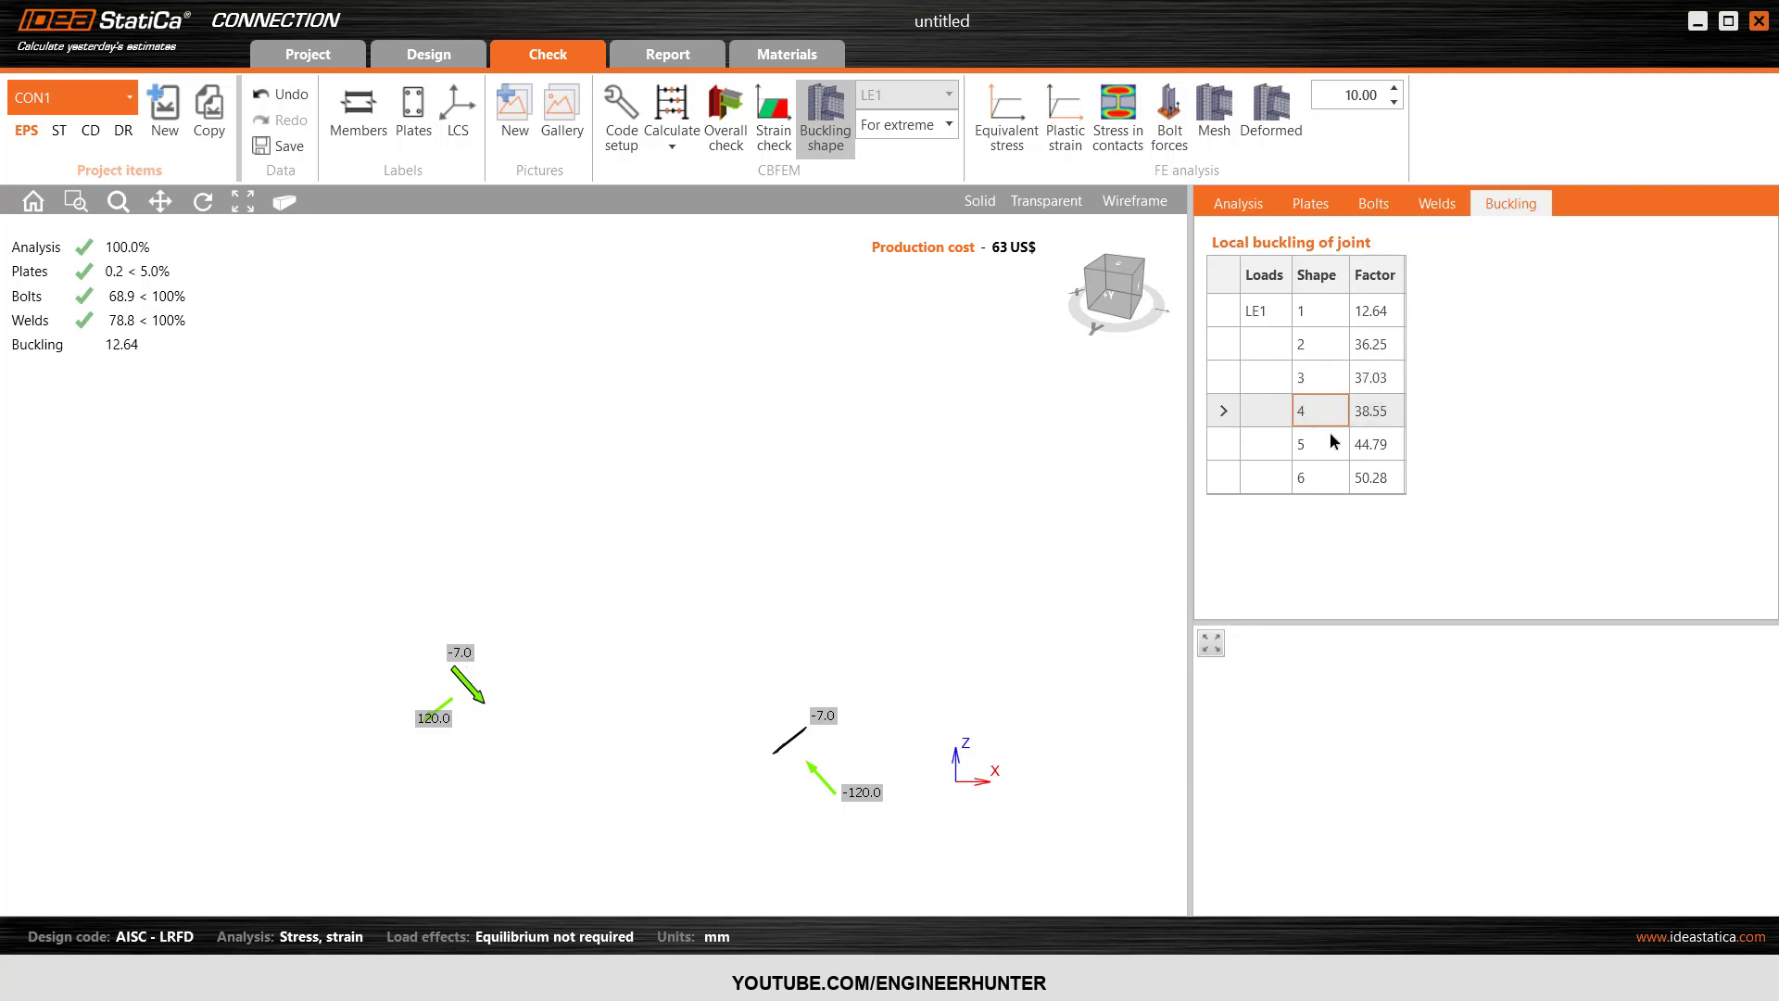
{"action": "left_click", "coordinate": [1322, 448]}
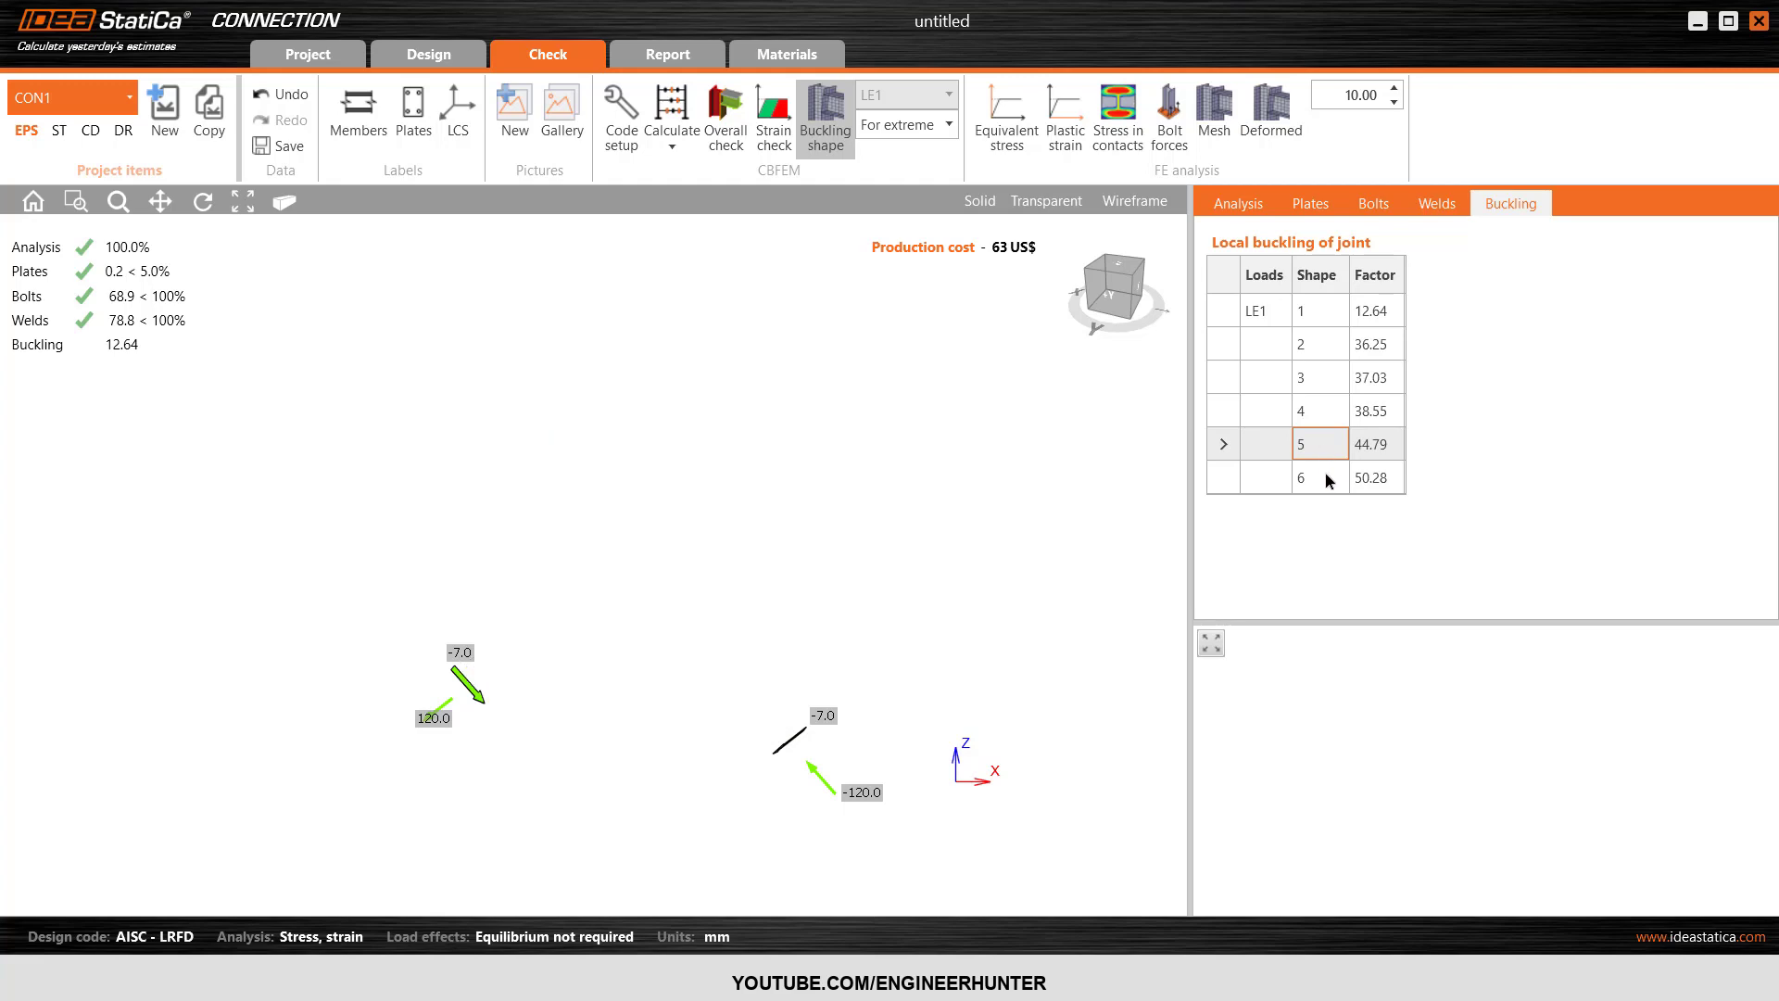
{"action": "left_click", "coordinate": [1327, 478]}
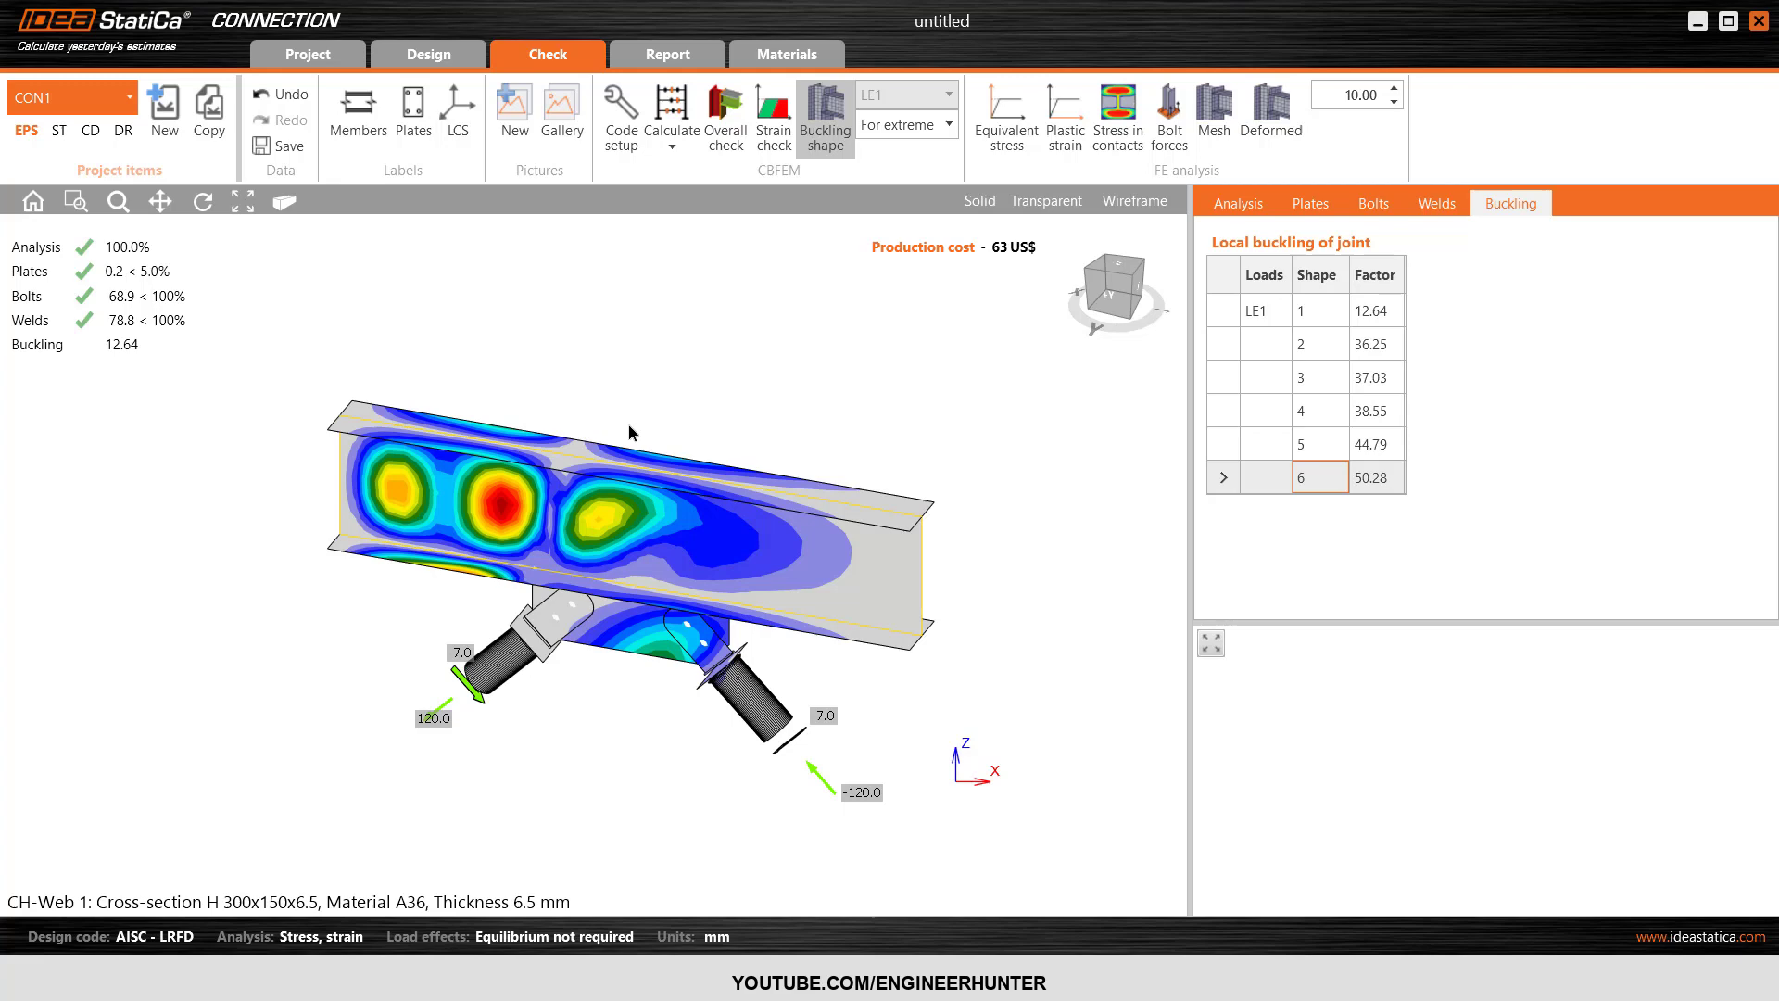
- Display buckling shape 1 again, examine the gusset plate from several angles, and return to the connection's design data
{"action": "left_click", "coordinate": [1328, 321]}
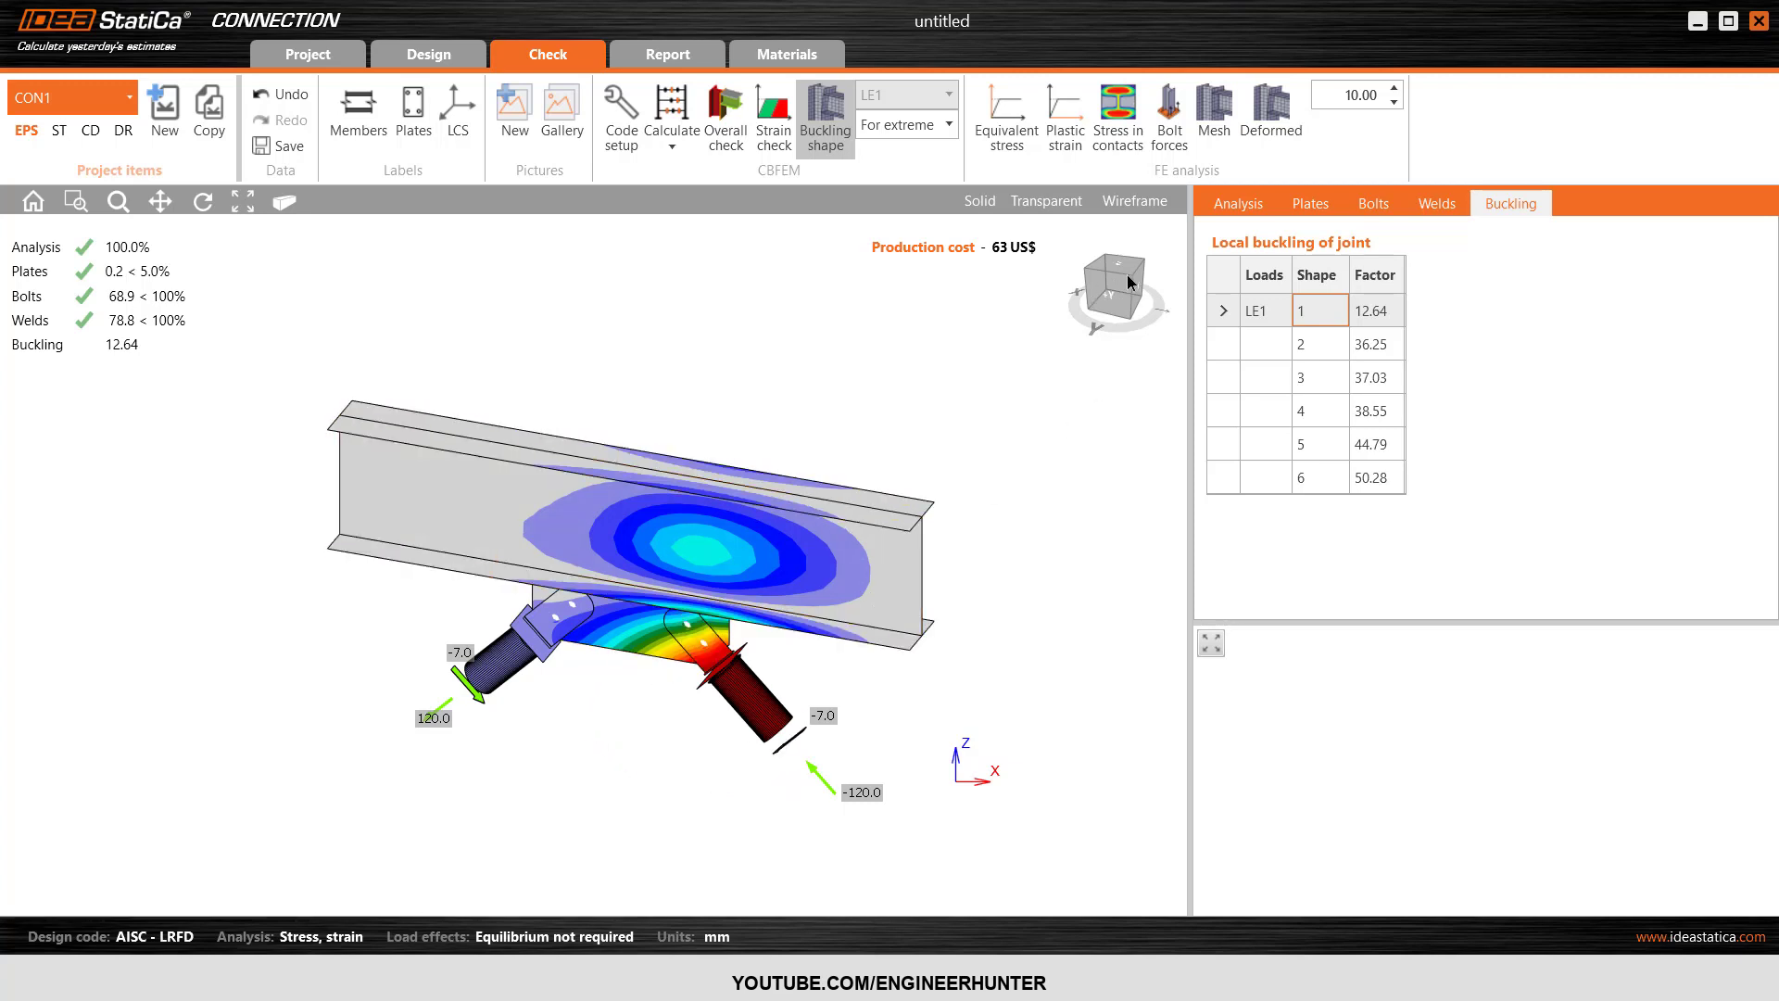
{"action": "left_click", "coordinate": [1164, 287]}
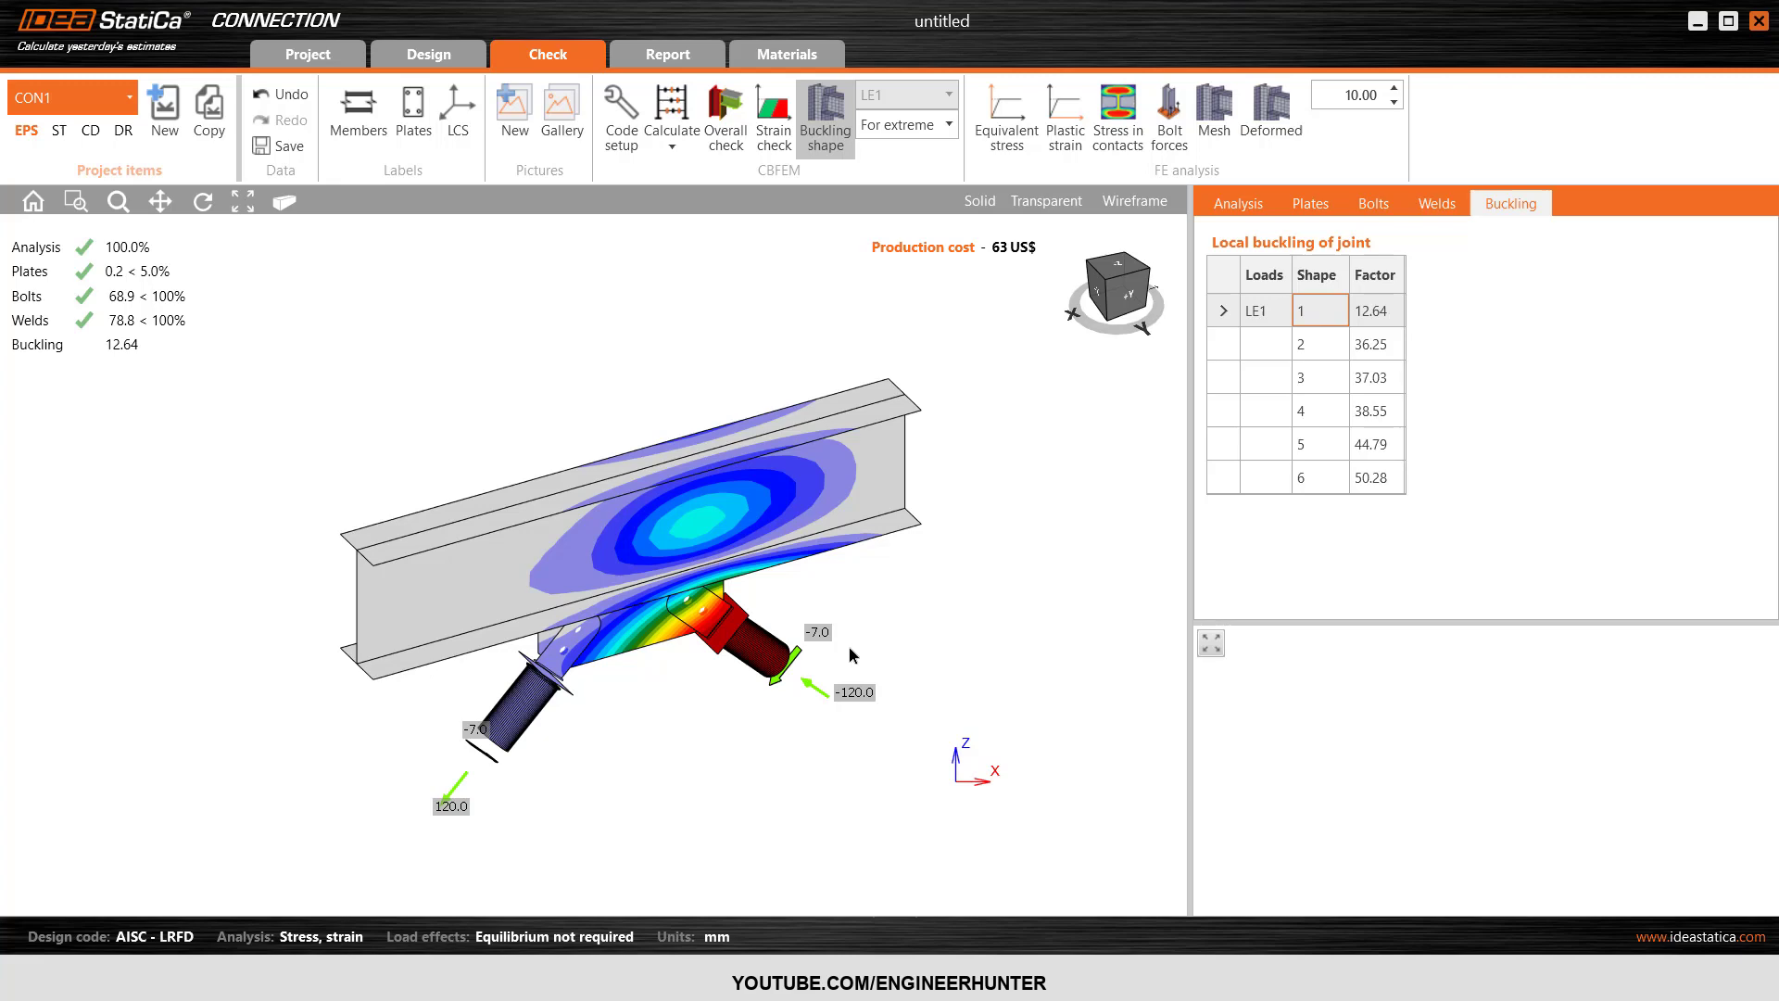
{"action": "scroll", "coordinate": [785, 677], "scroll_direction": "up", "scroll_amount": 1}
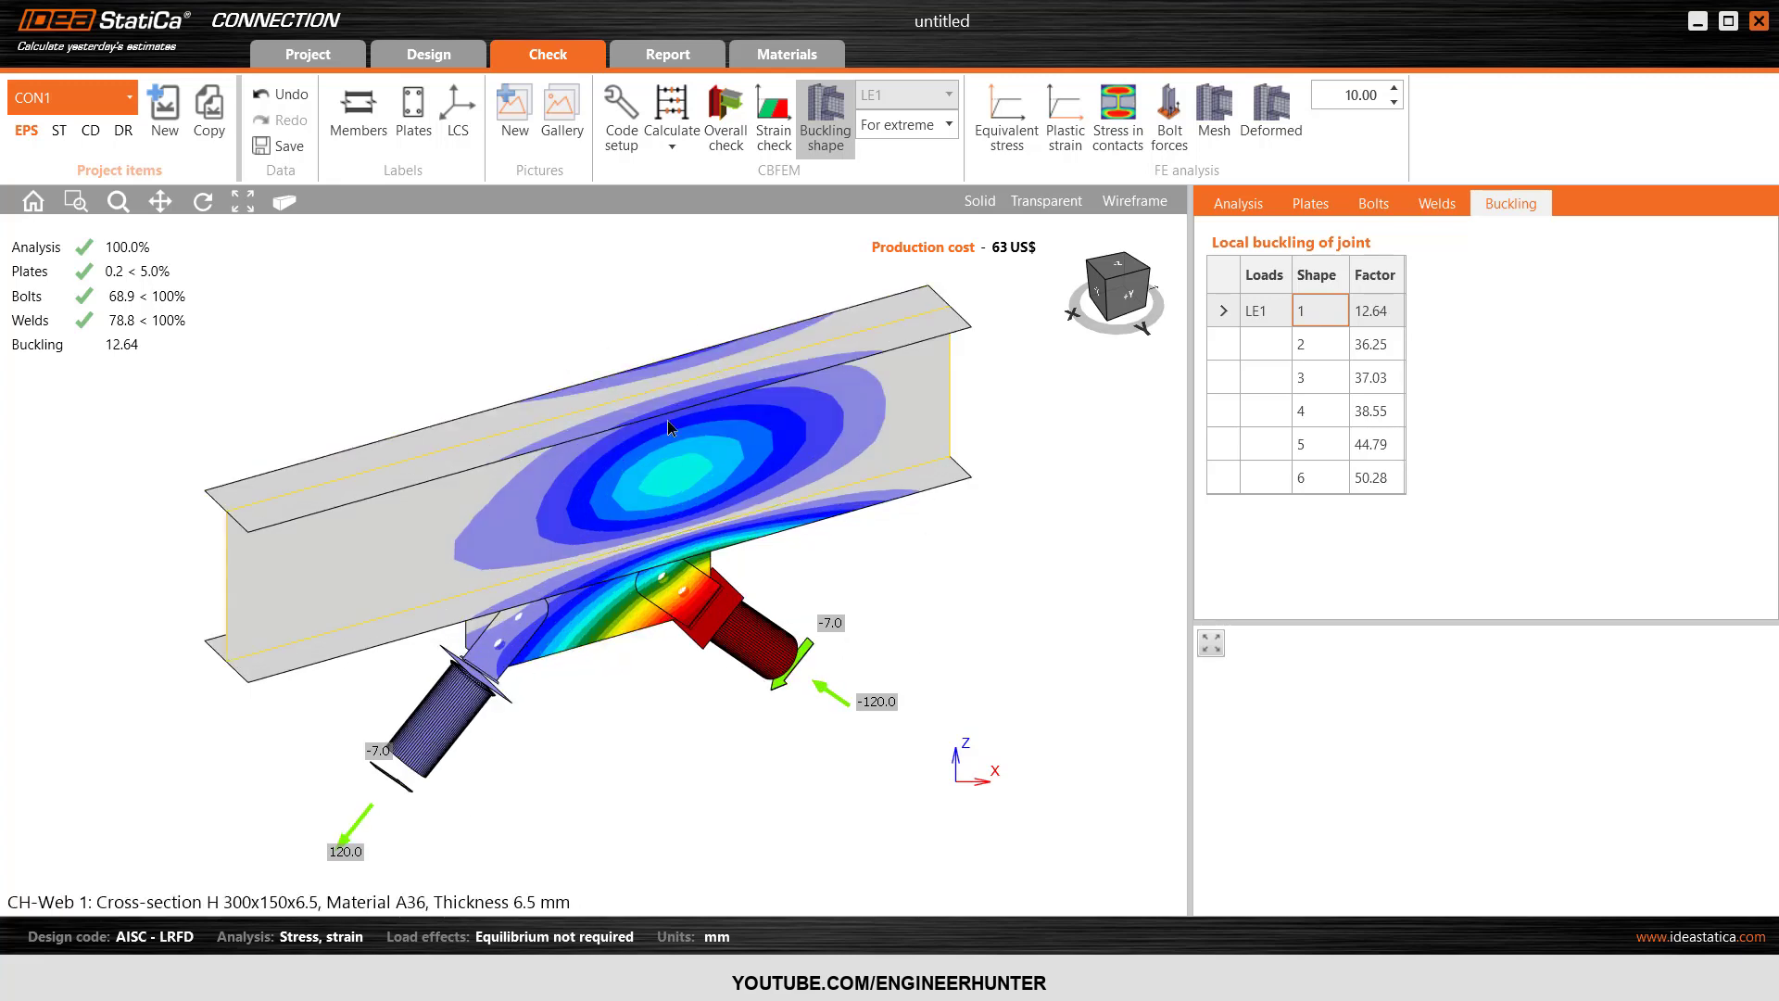
{"action": "left_click", "coordinate": [1147, 278]}
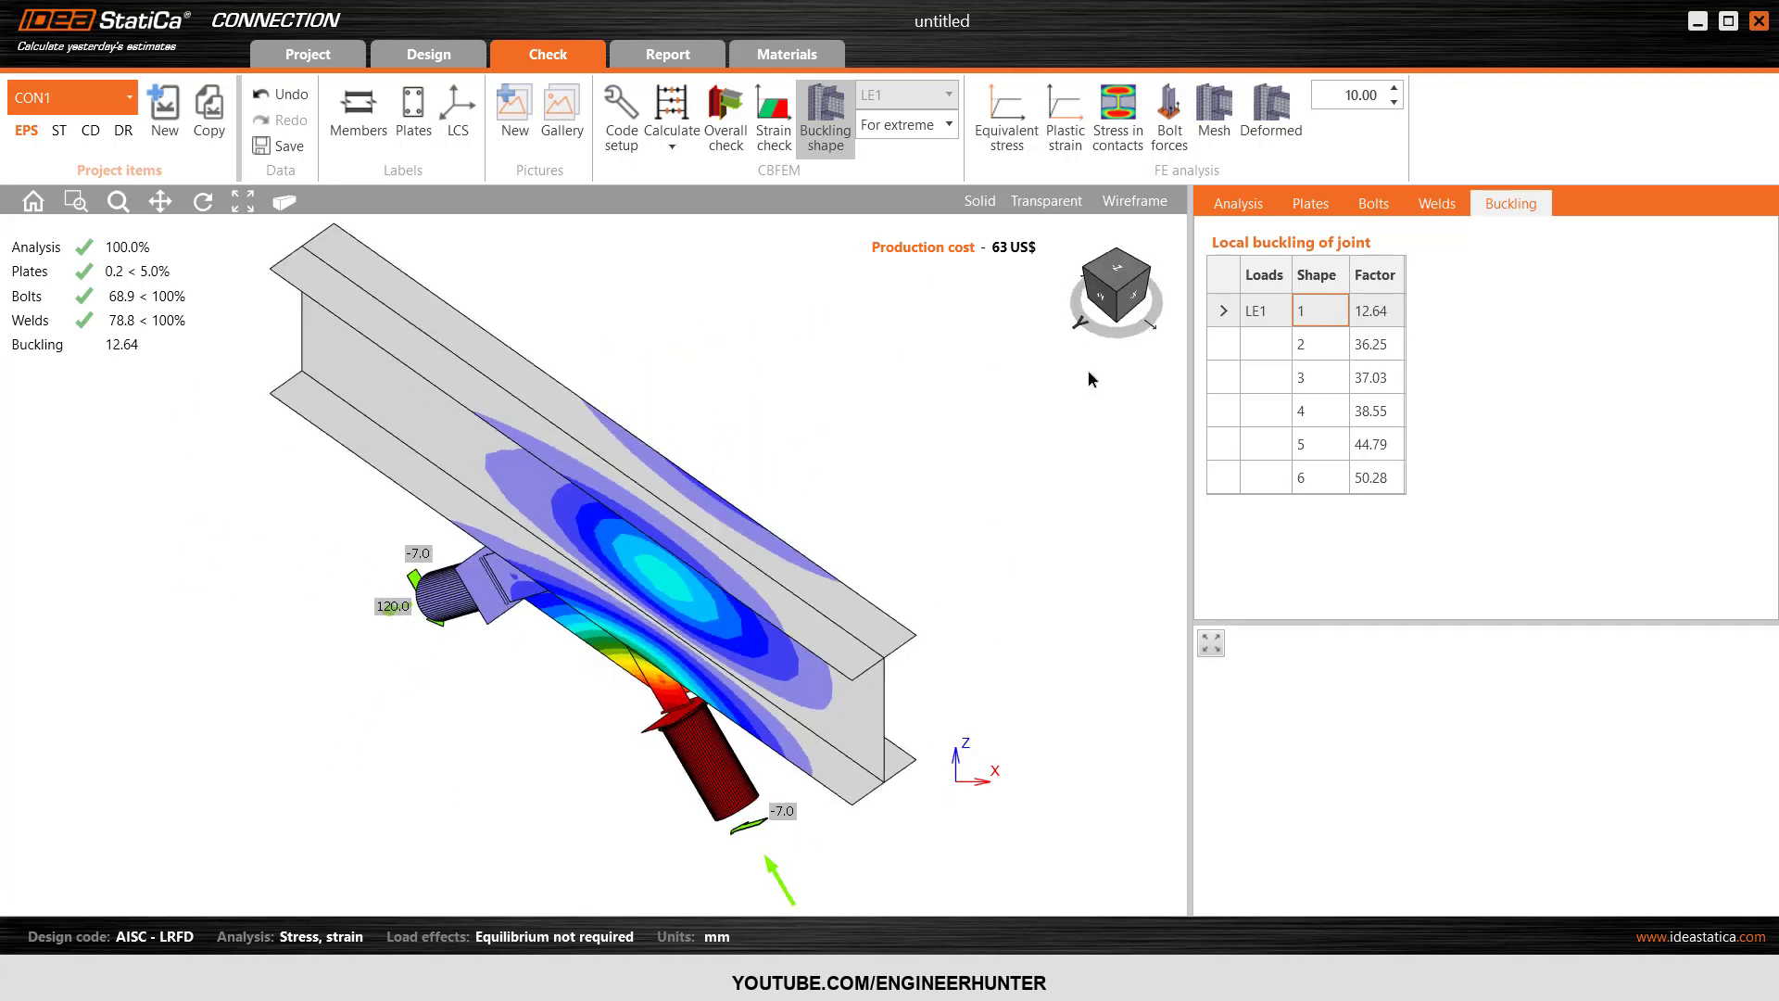
{"action": "left_click", "coordinate": [1116, 294]}
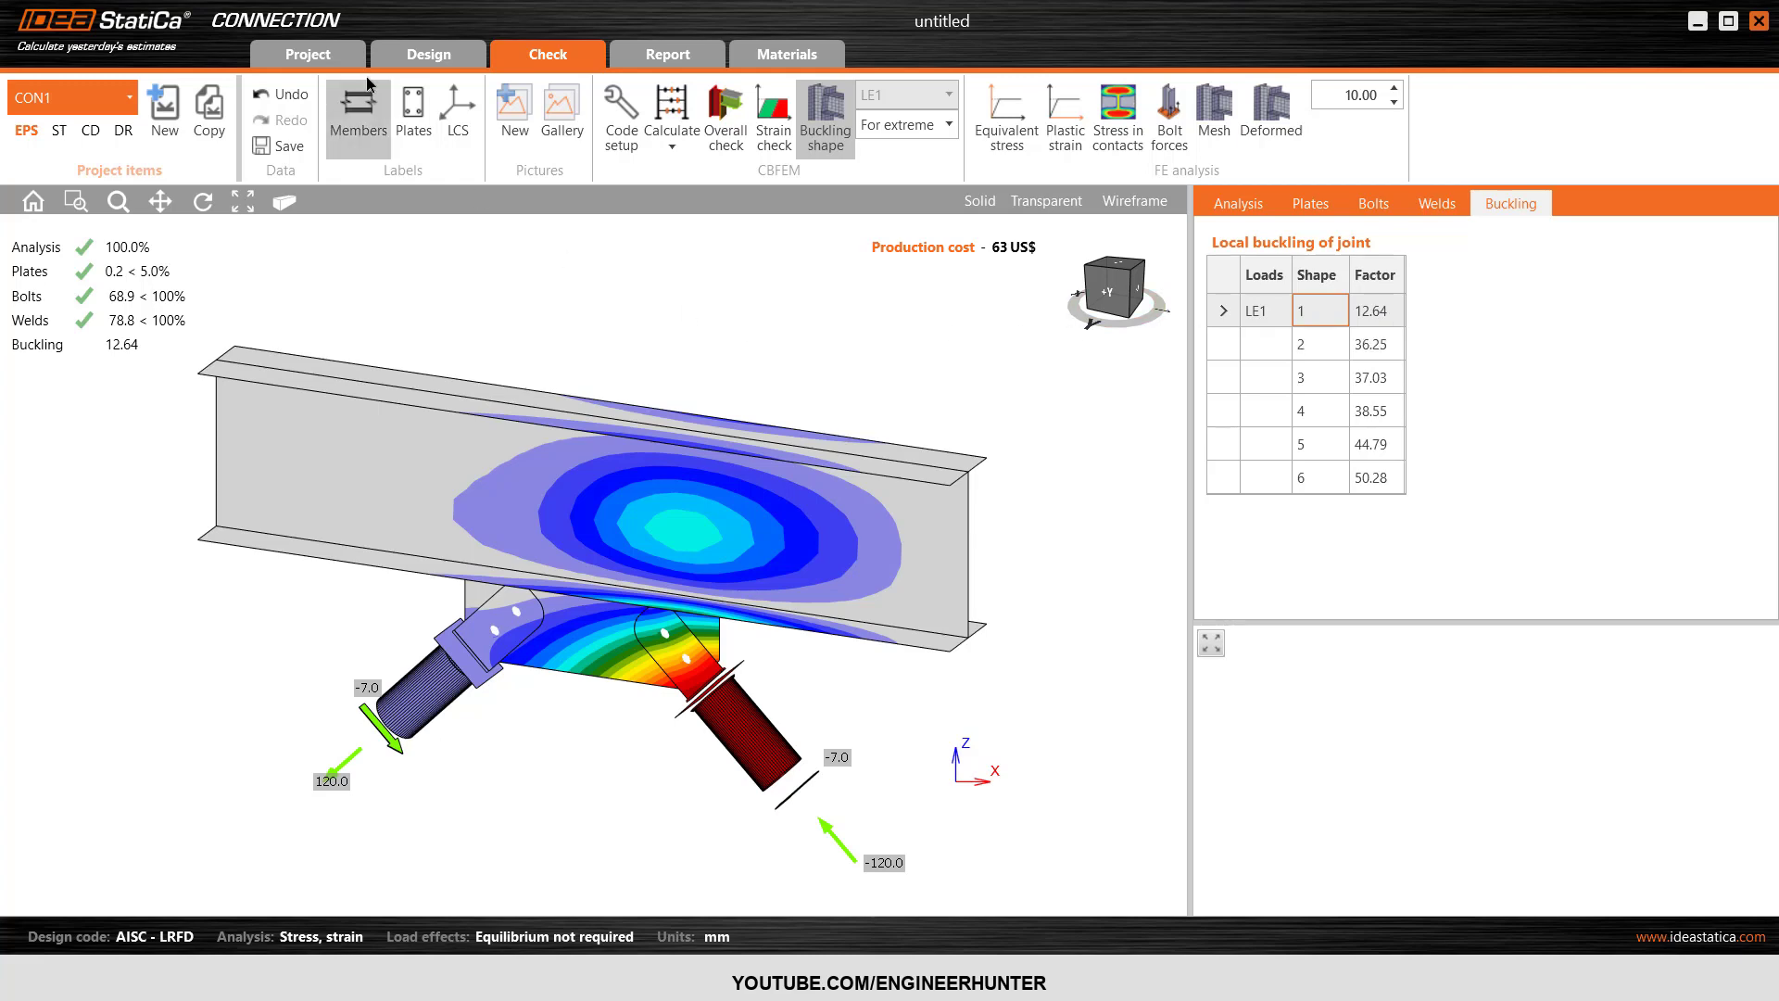
{"action": "mouse_move", "coordinate": [1111, 353]}
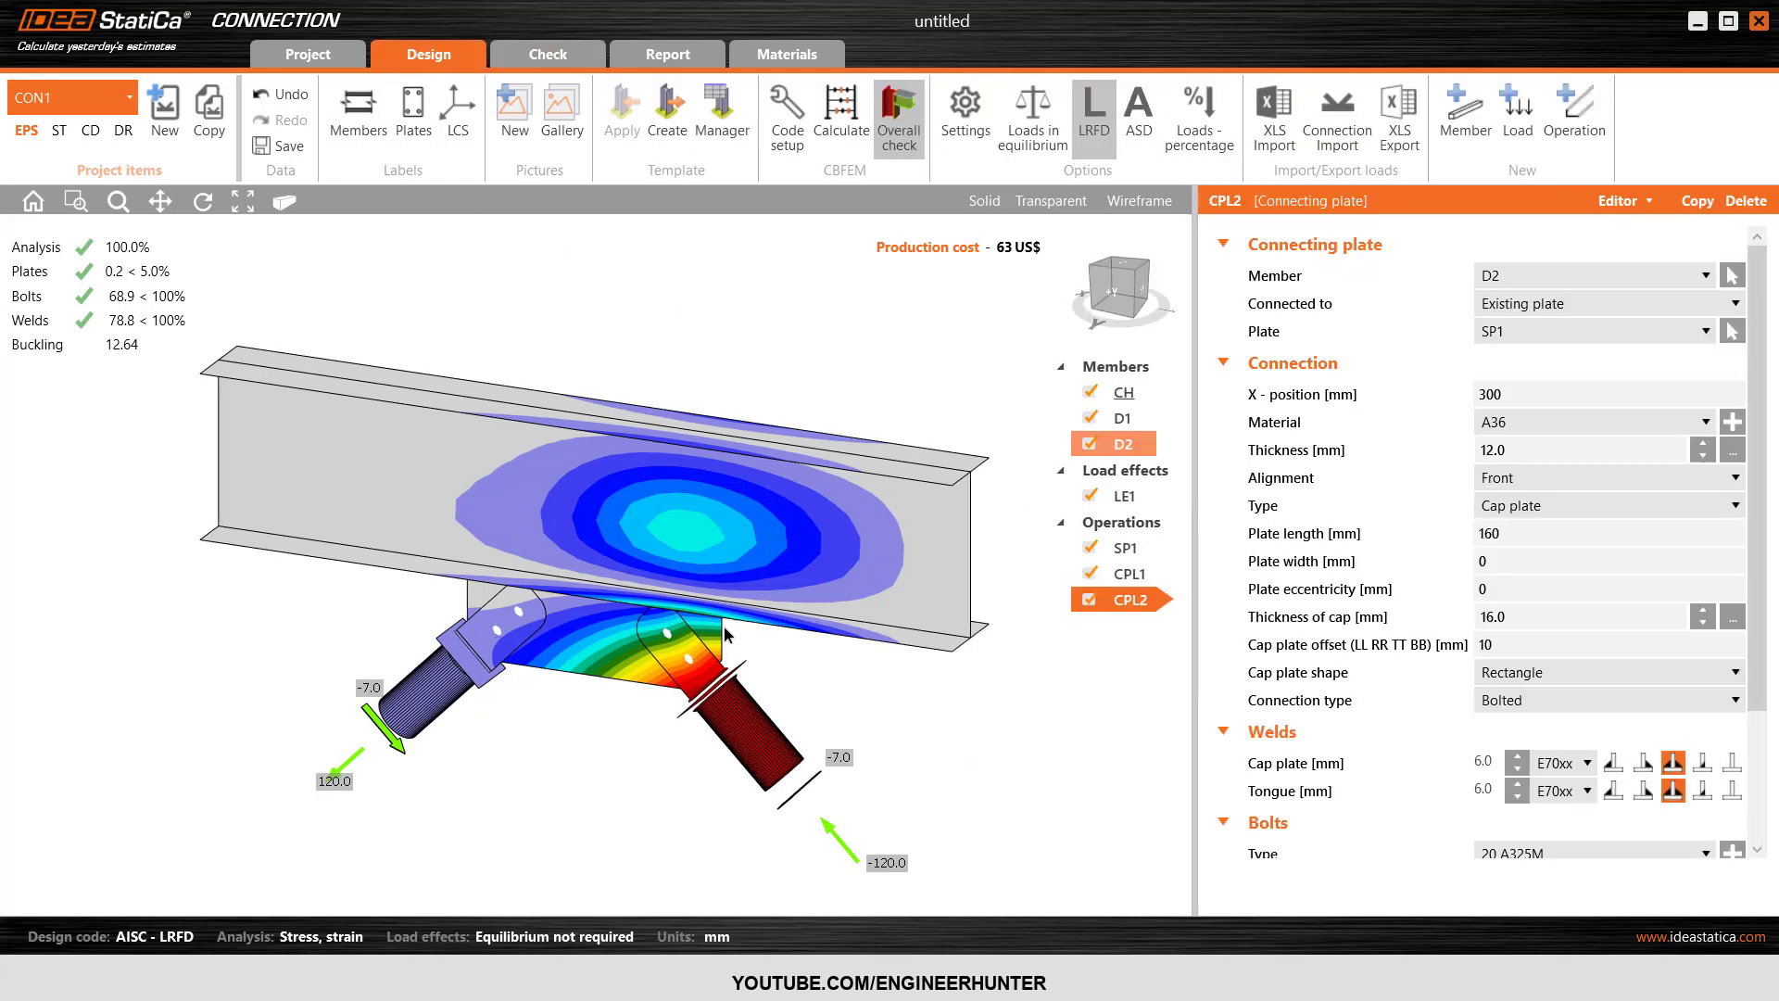
- Set the thickness of the gusset stiffening plate SP1 to 16 mm
{"action": "left_click", "coordinate": [1115, 295]}
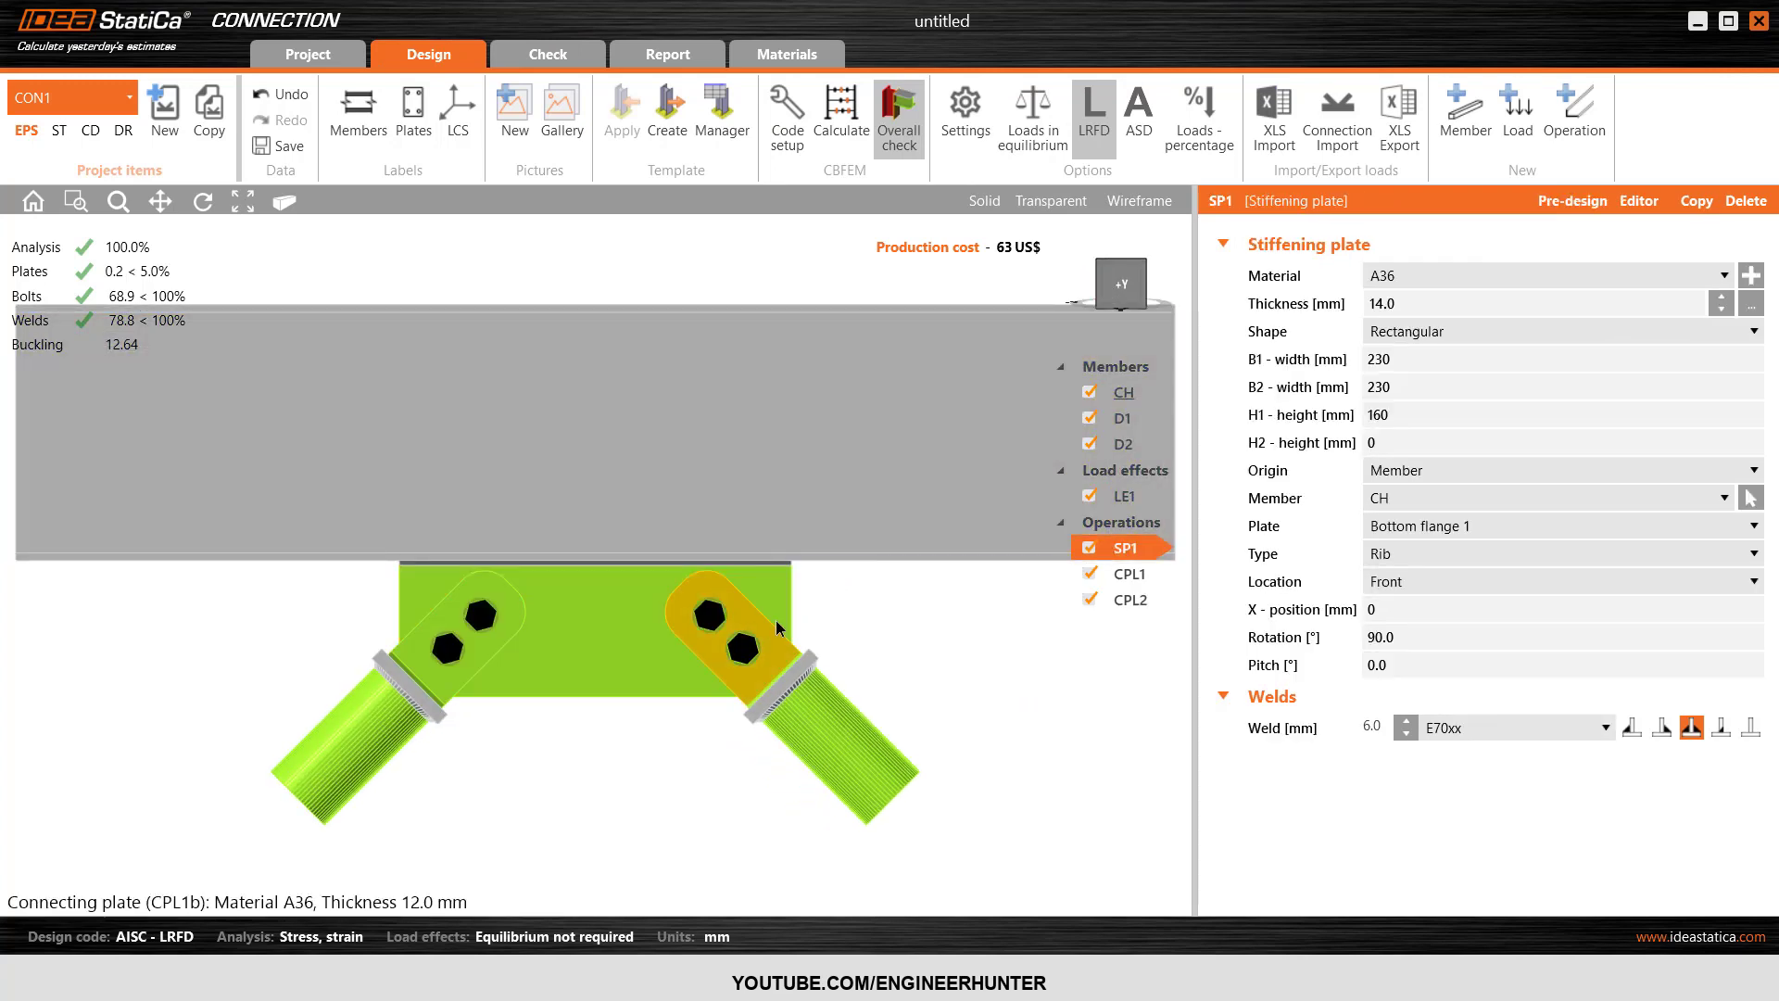
{"action": "left_click", "coordinate": [1297, 305]}
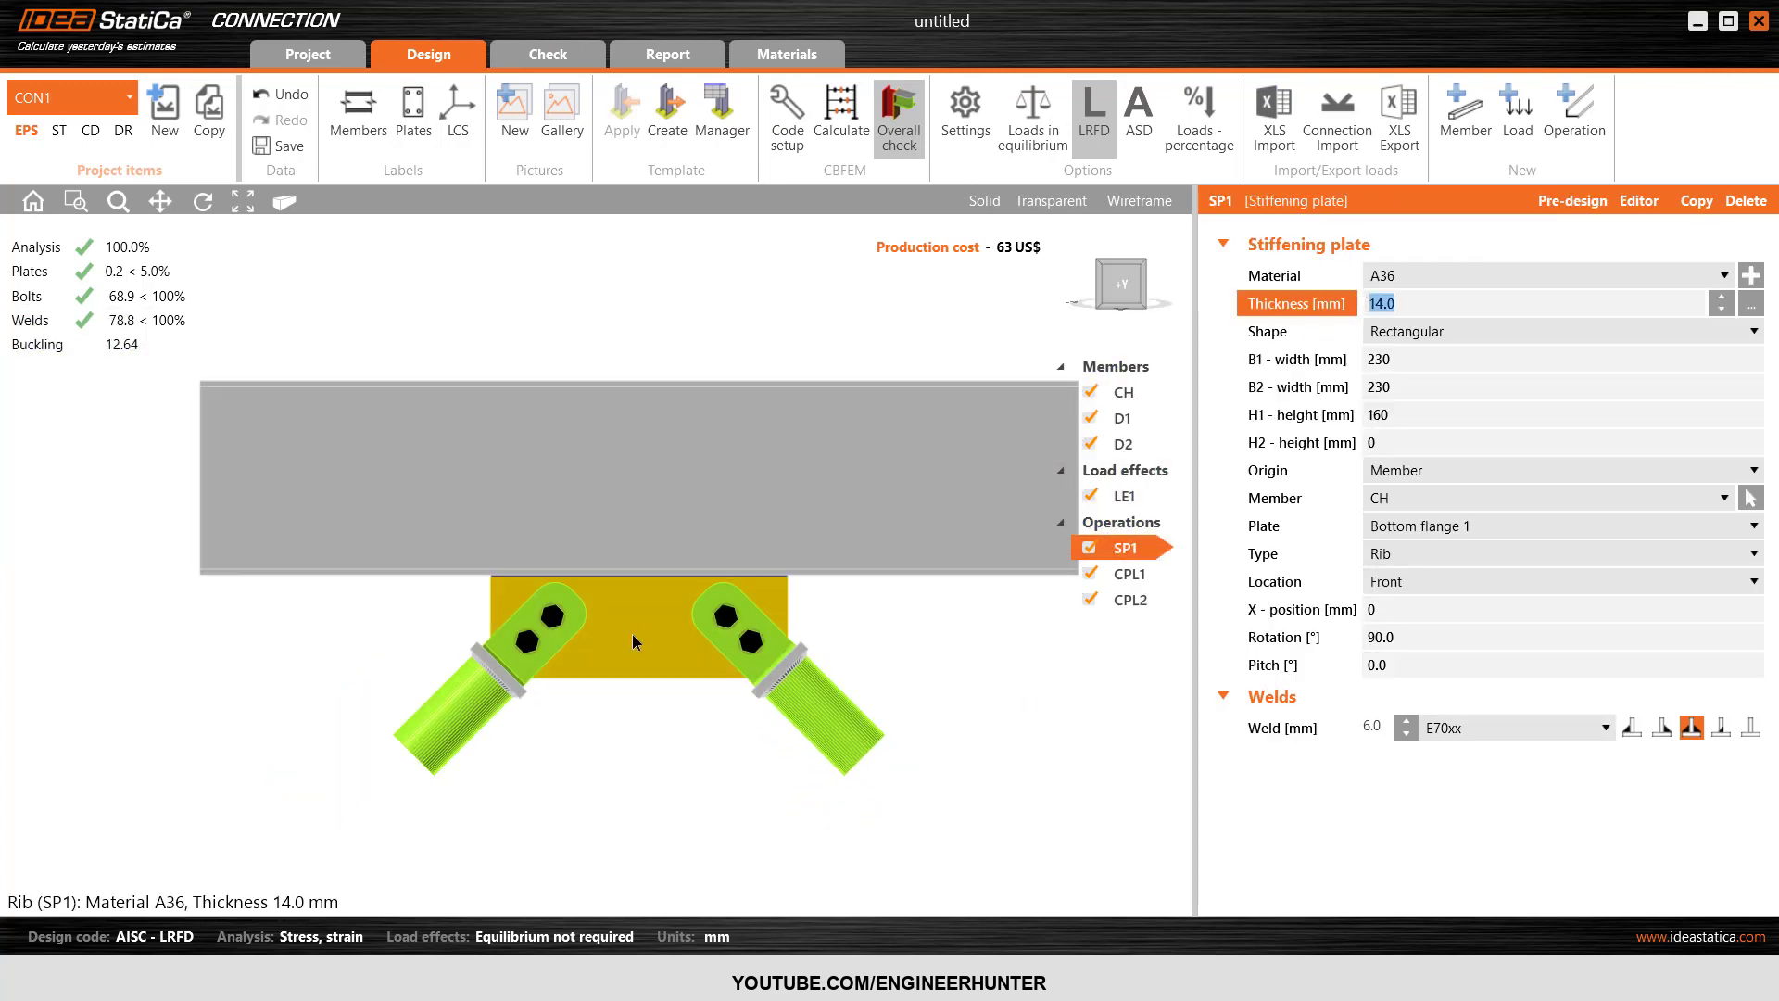
{"action": "type", "text": "16"}
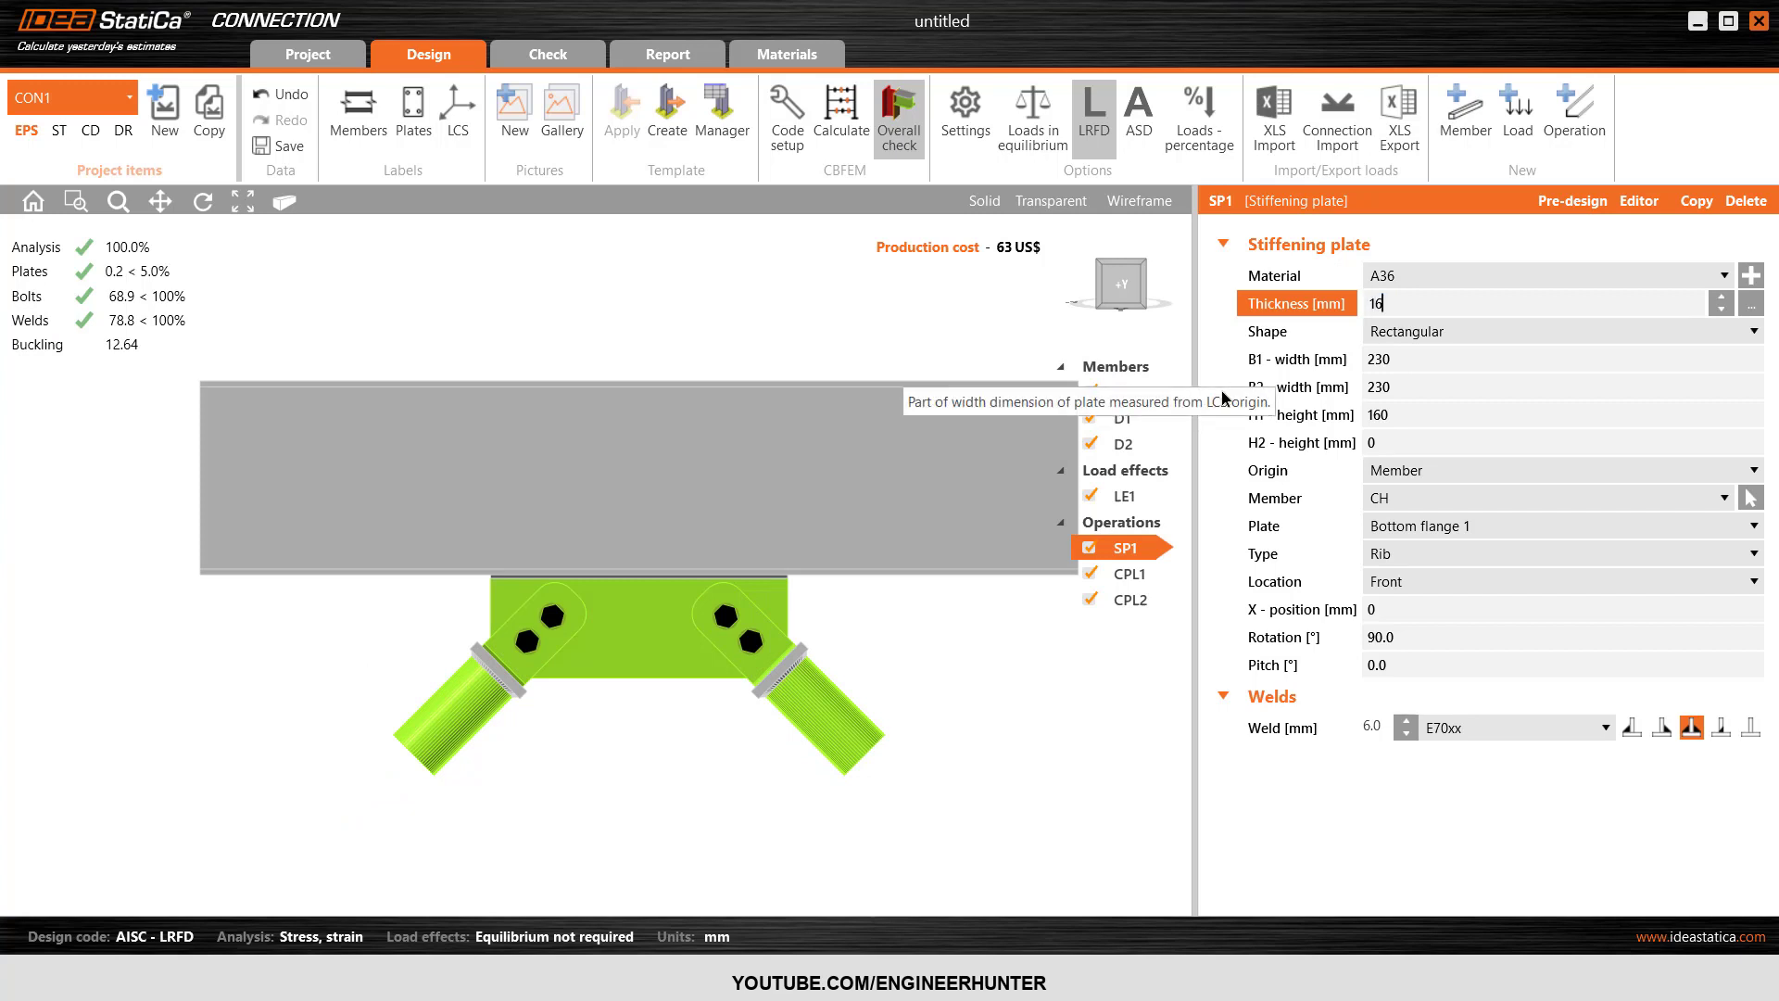
{"action": "key", "text": "Tab"}
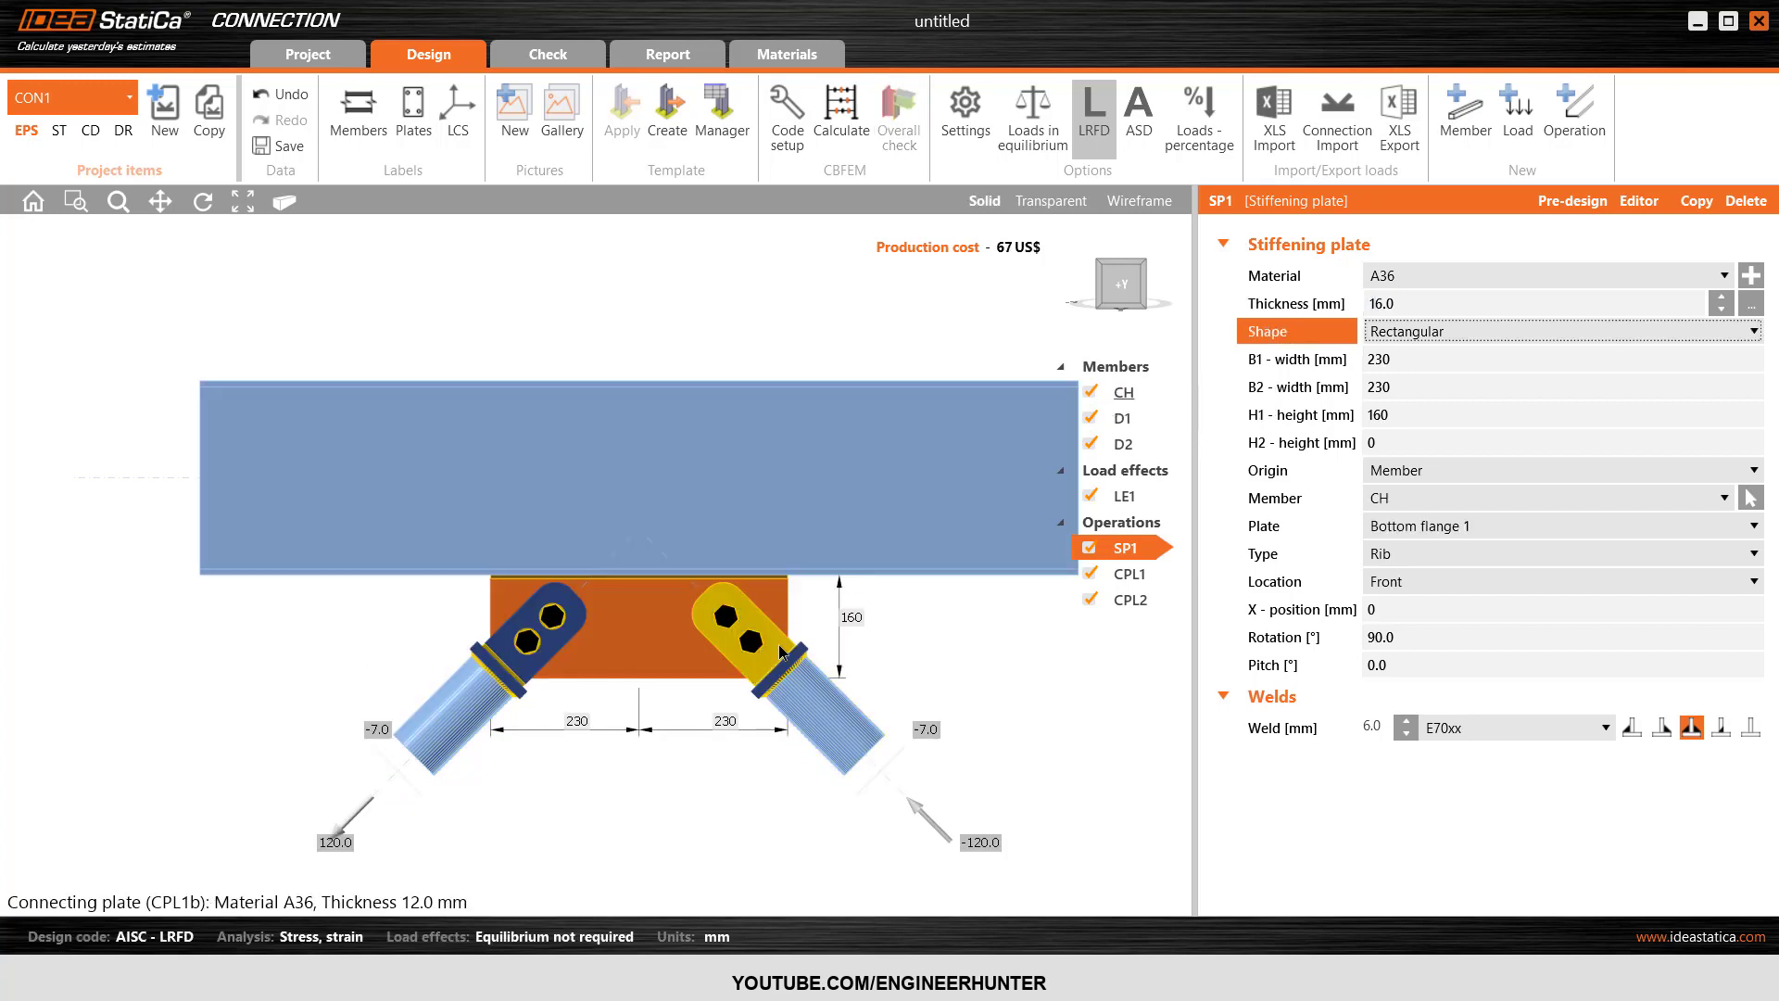
- Set the thickness of both brace connecting plates, CPL1 and CPL2, to 16 mm
{"action": "left_click", "coordinate": [781, 651]}
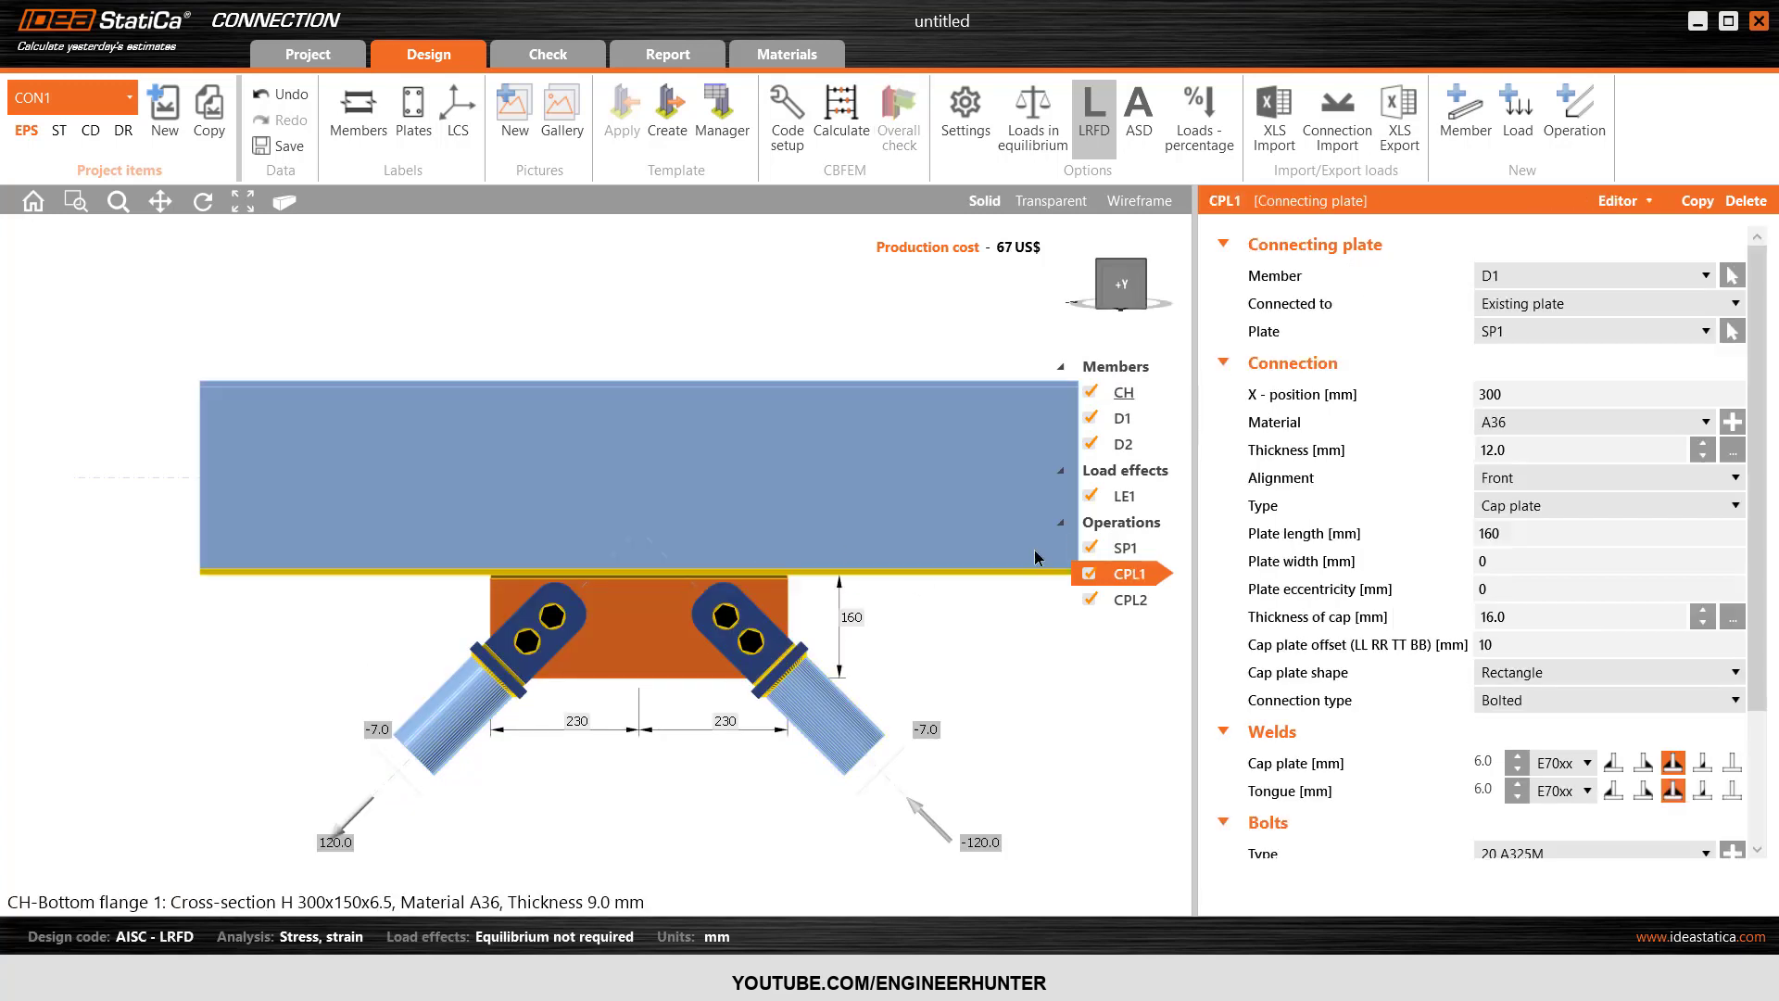
{"action": "left_click", "coordinate": [1457, 453]}
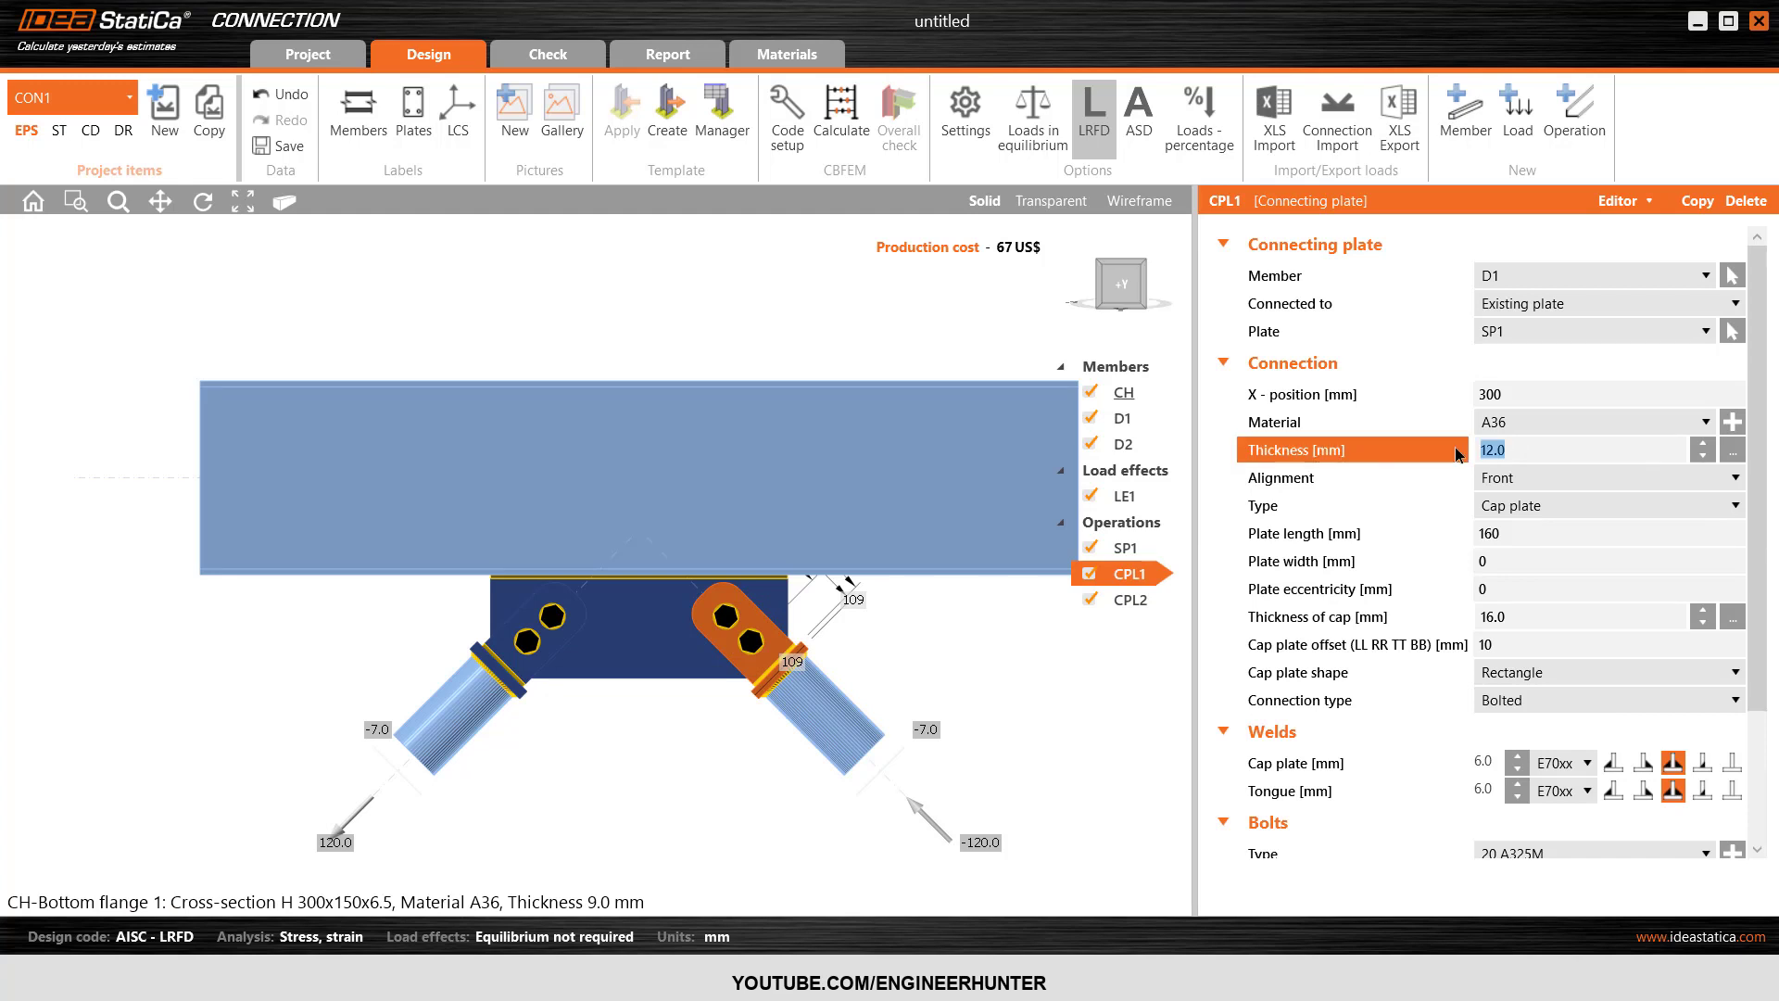
{"action": "type", "text": "16"}
{"action": "key", "text": "Tab"}
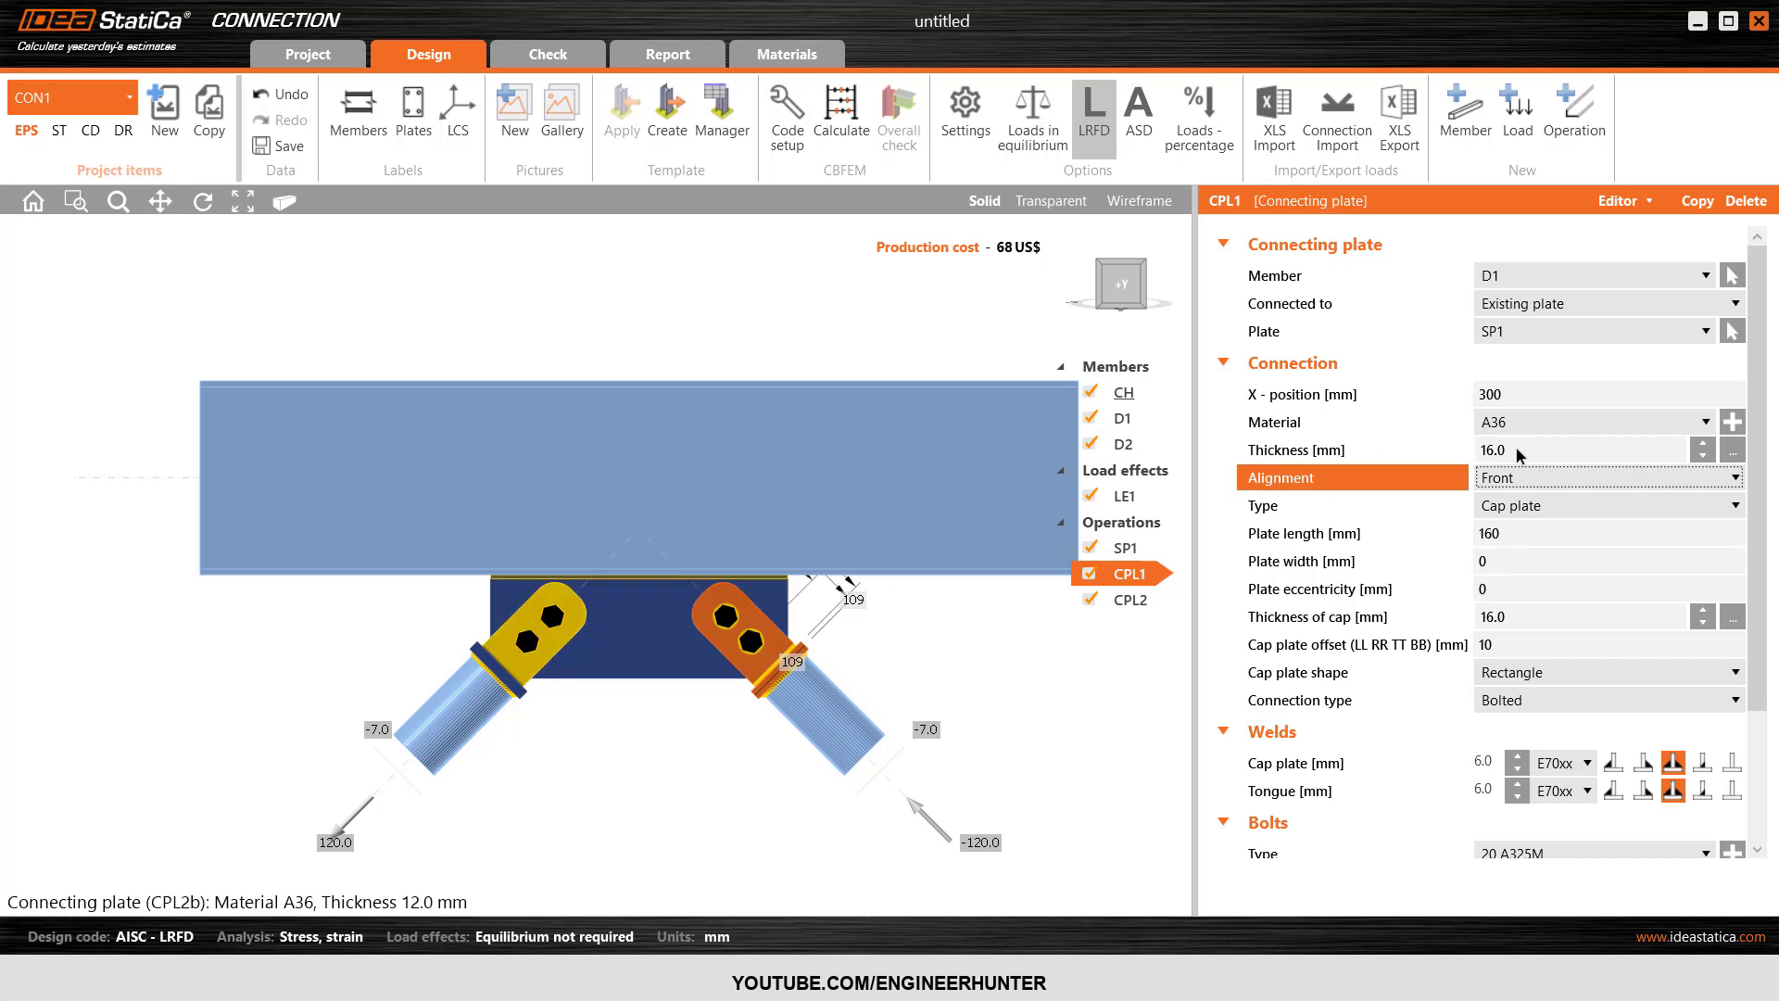
{"action": "left_click", "coordinate": [547, 621]}
{"action": "left_click", "coordinate": [1467, 452]}
{"action": "type", "text": "16"}
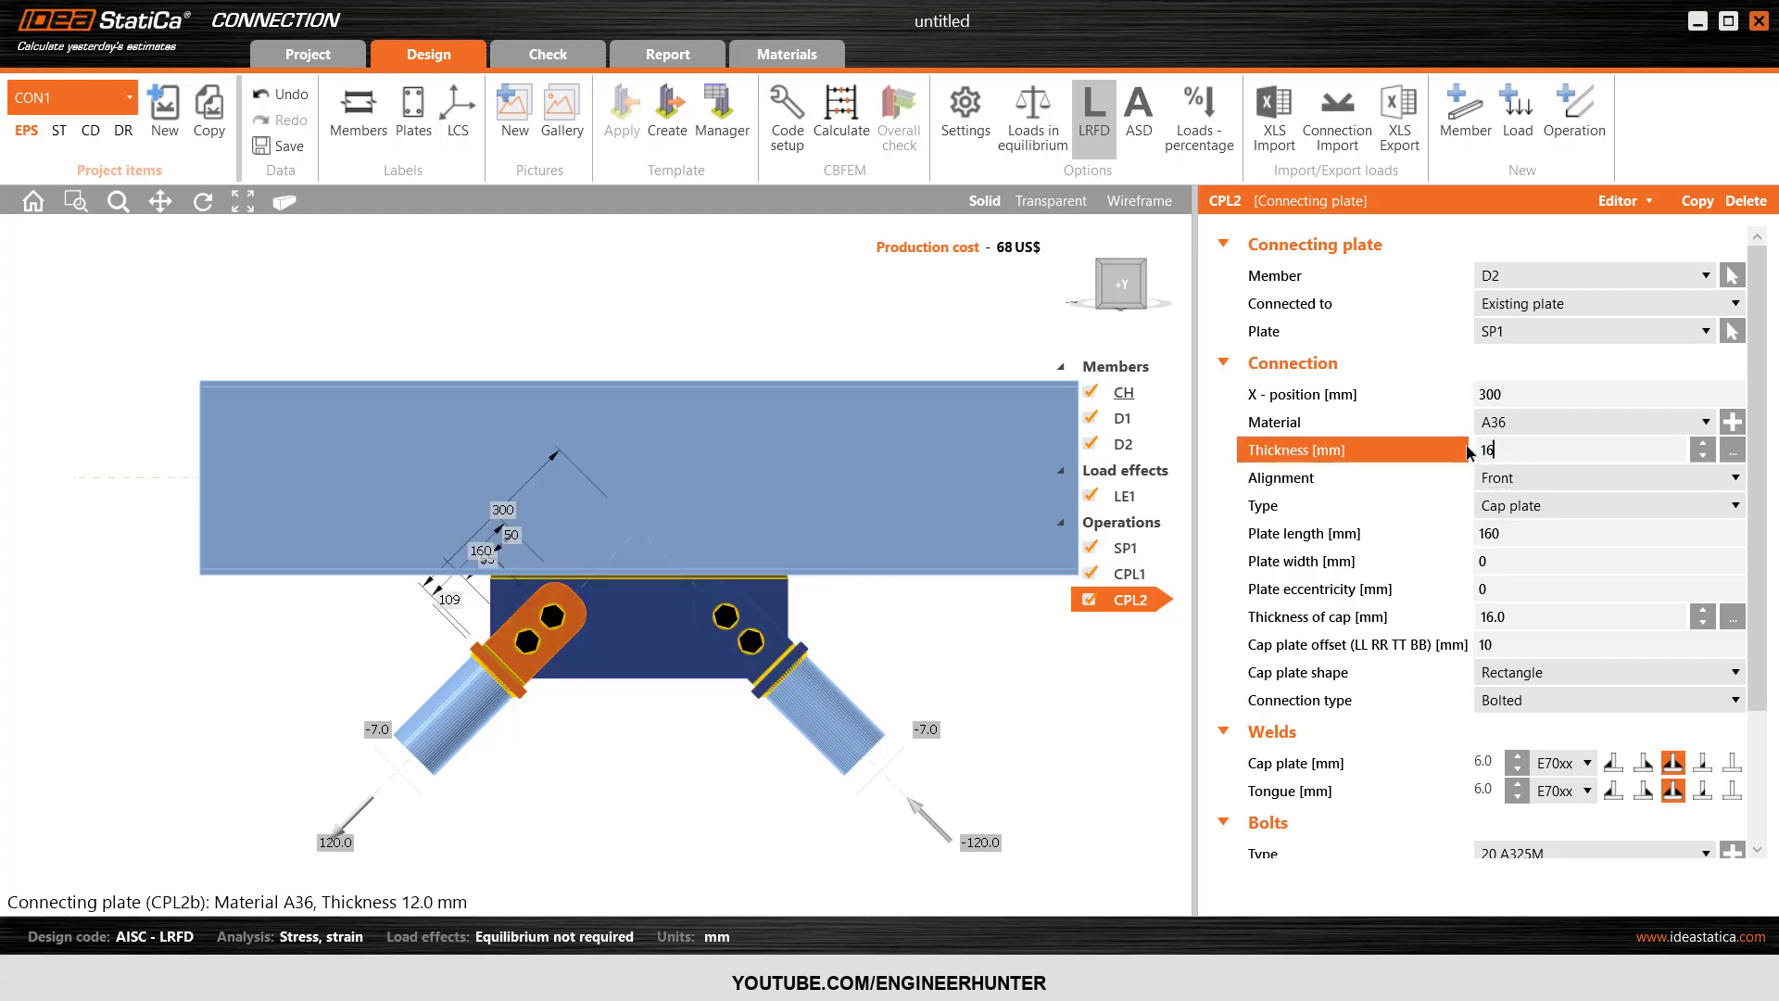
{"action": "key", "text": "Tab"}
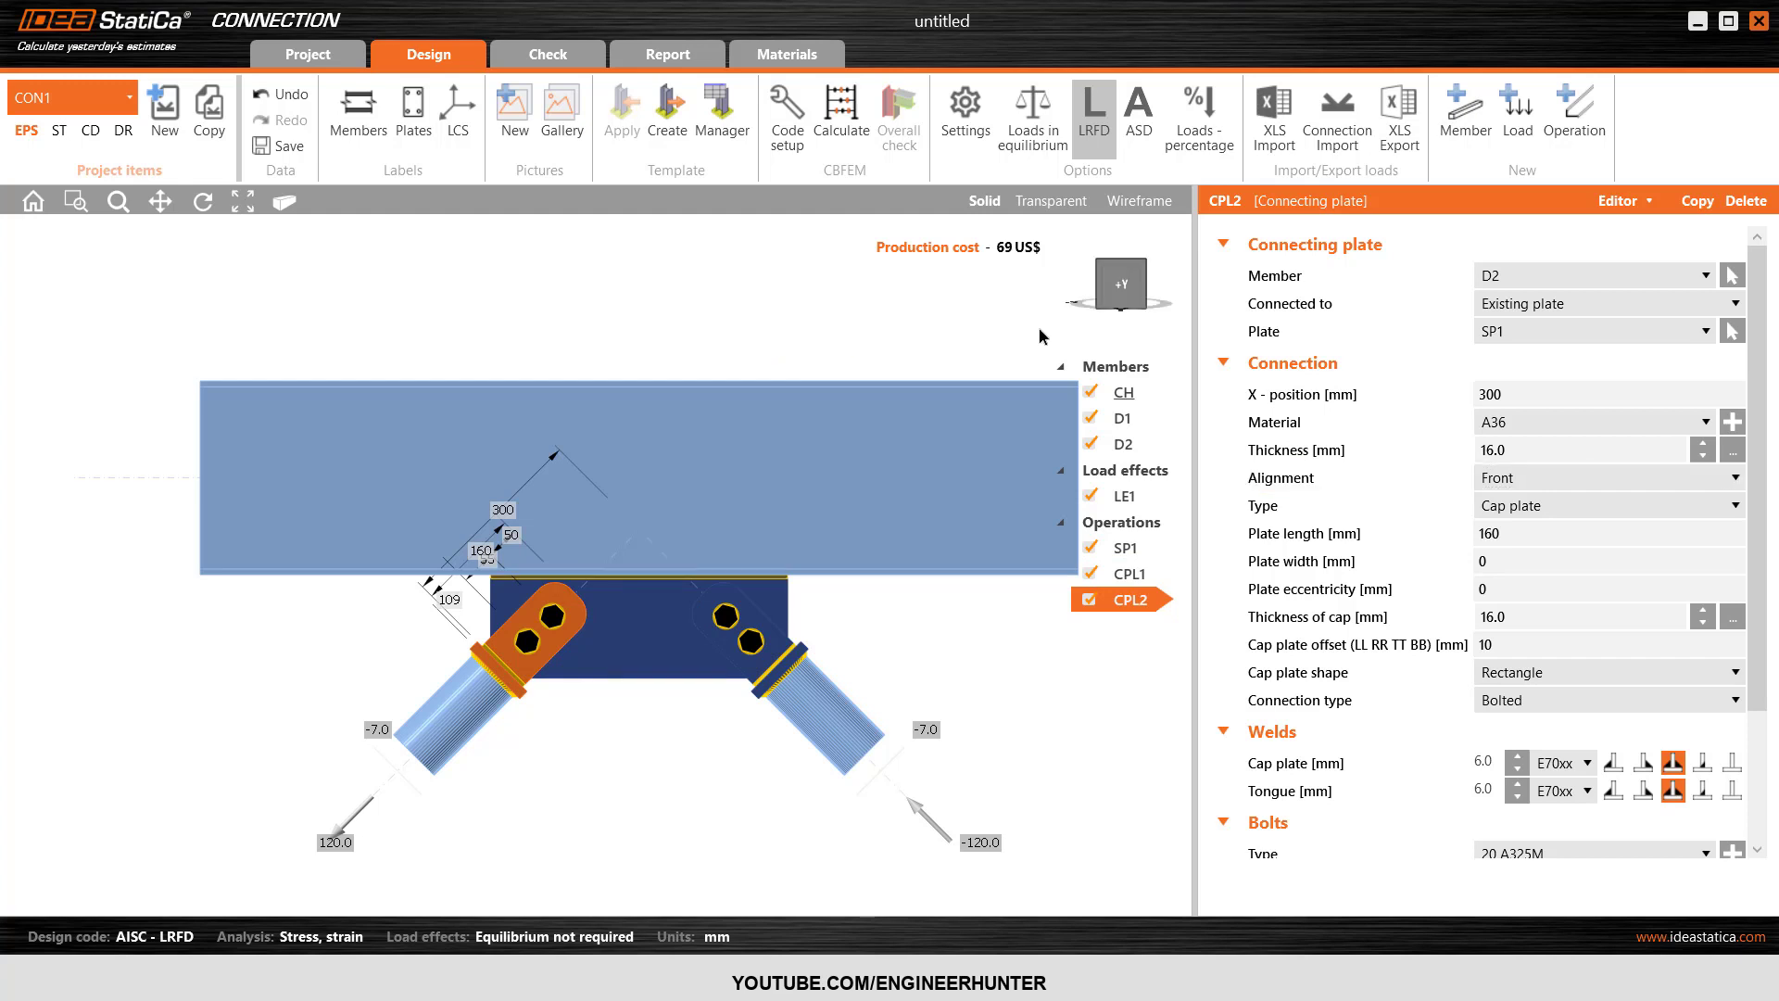
- Recalculate the connection with the thickened plates, running the stress/strain analysis followed by the combined stress/strain and buckling analysis
{"action": "left_click", "coordinate": [1121, 278]}
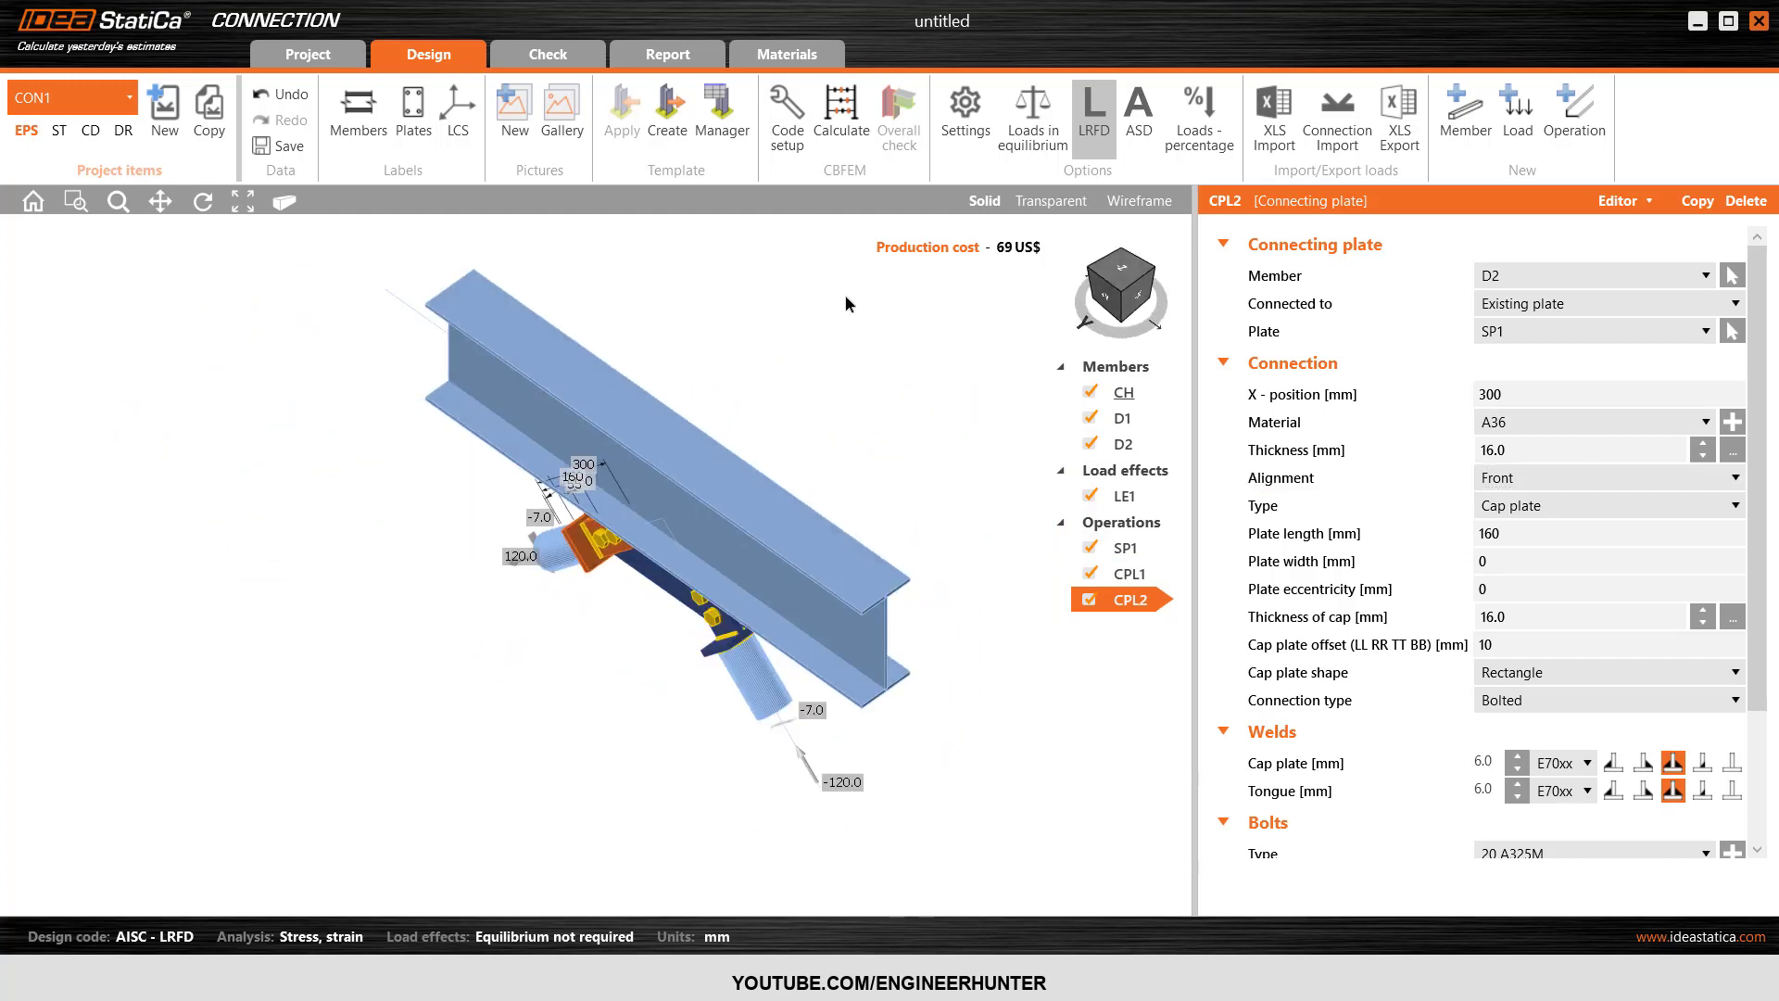
{"action": "left_click", "coordinate": [841, 115]}
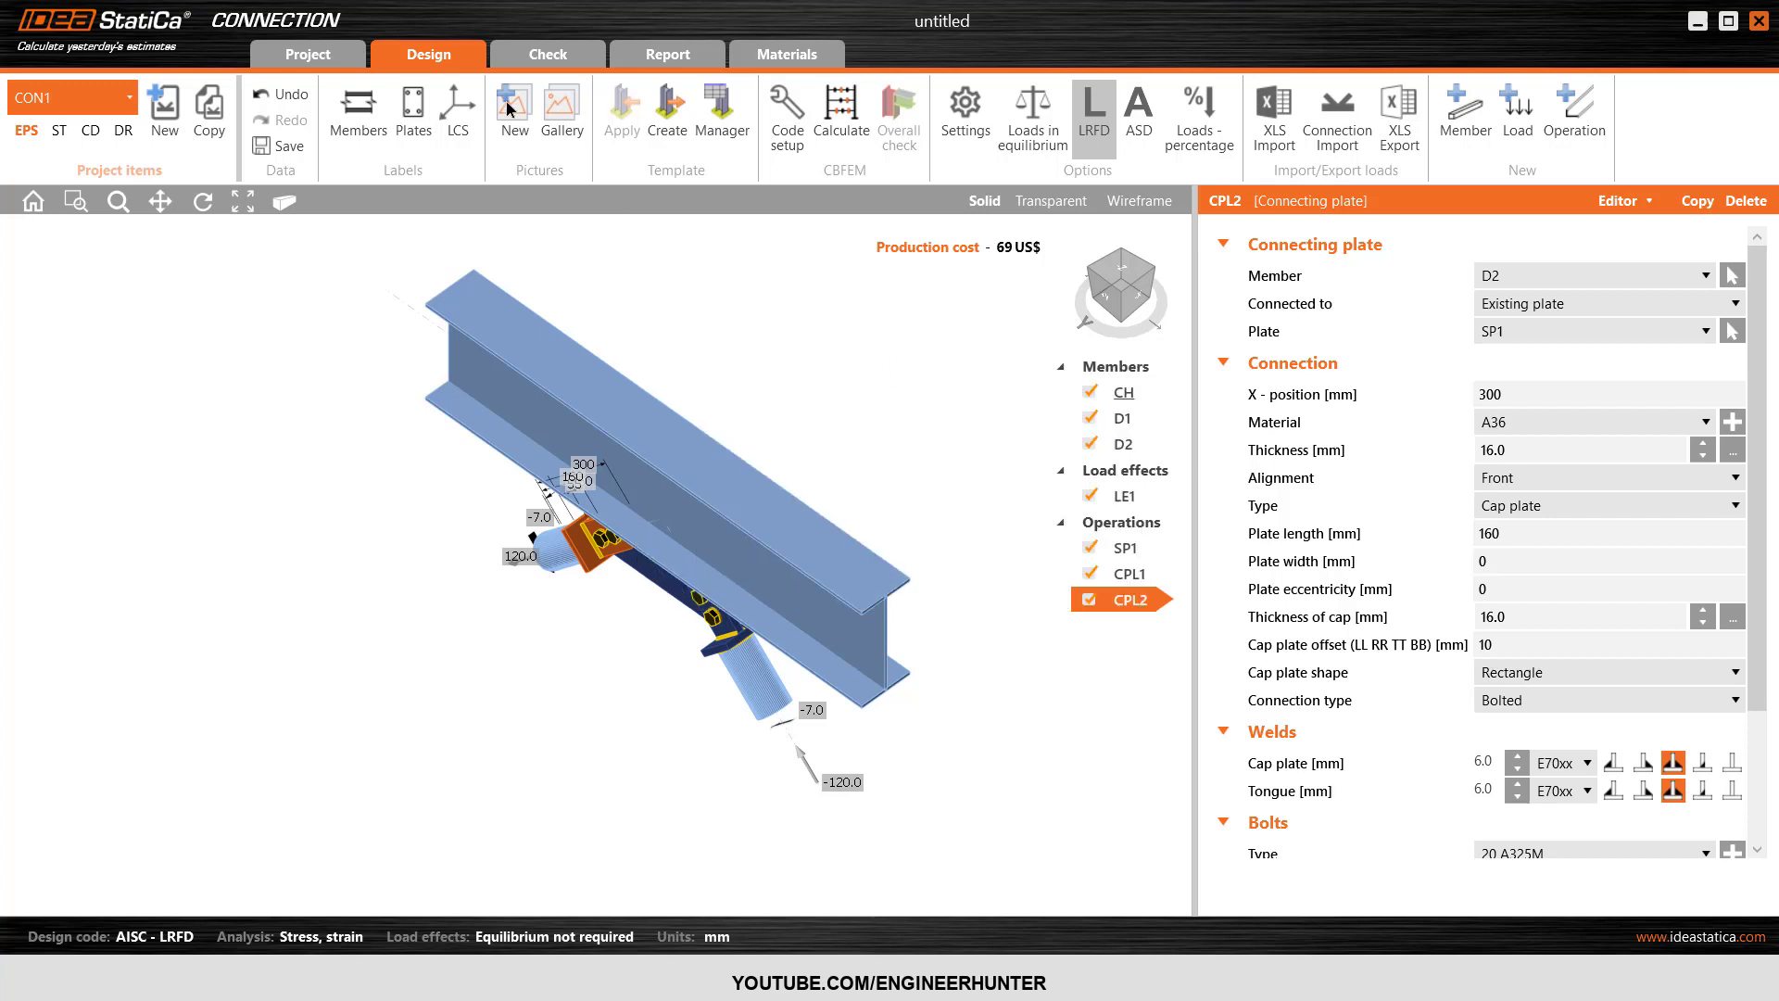
{"action": "left_click", "coordinate": [542, 55]}
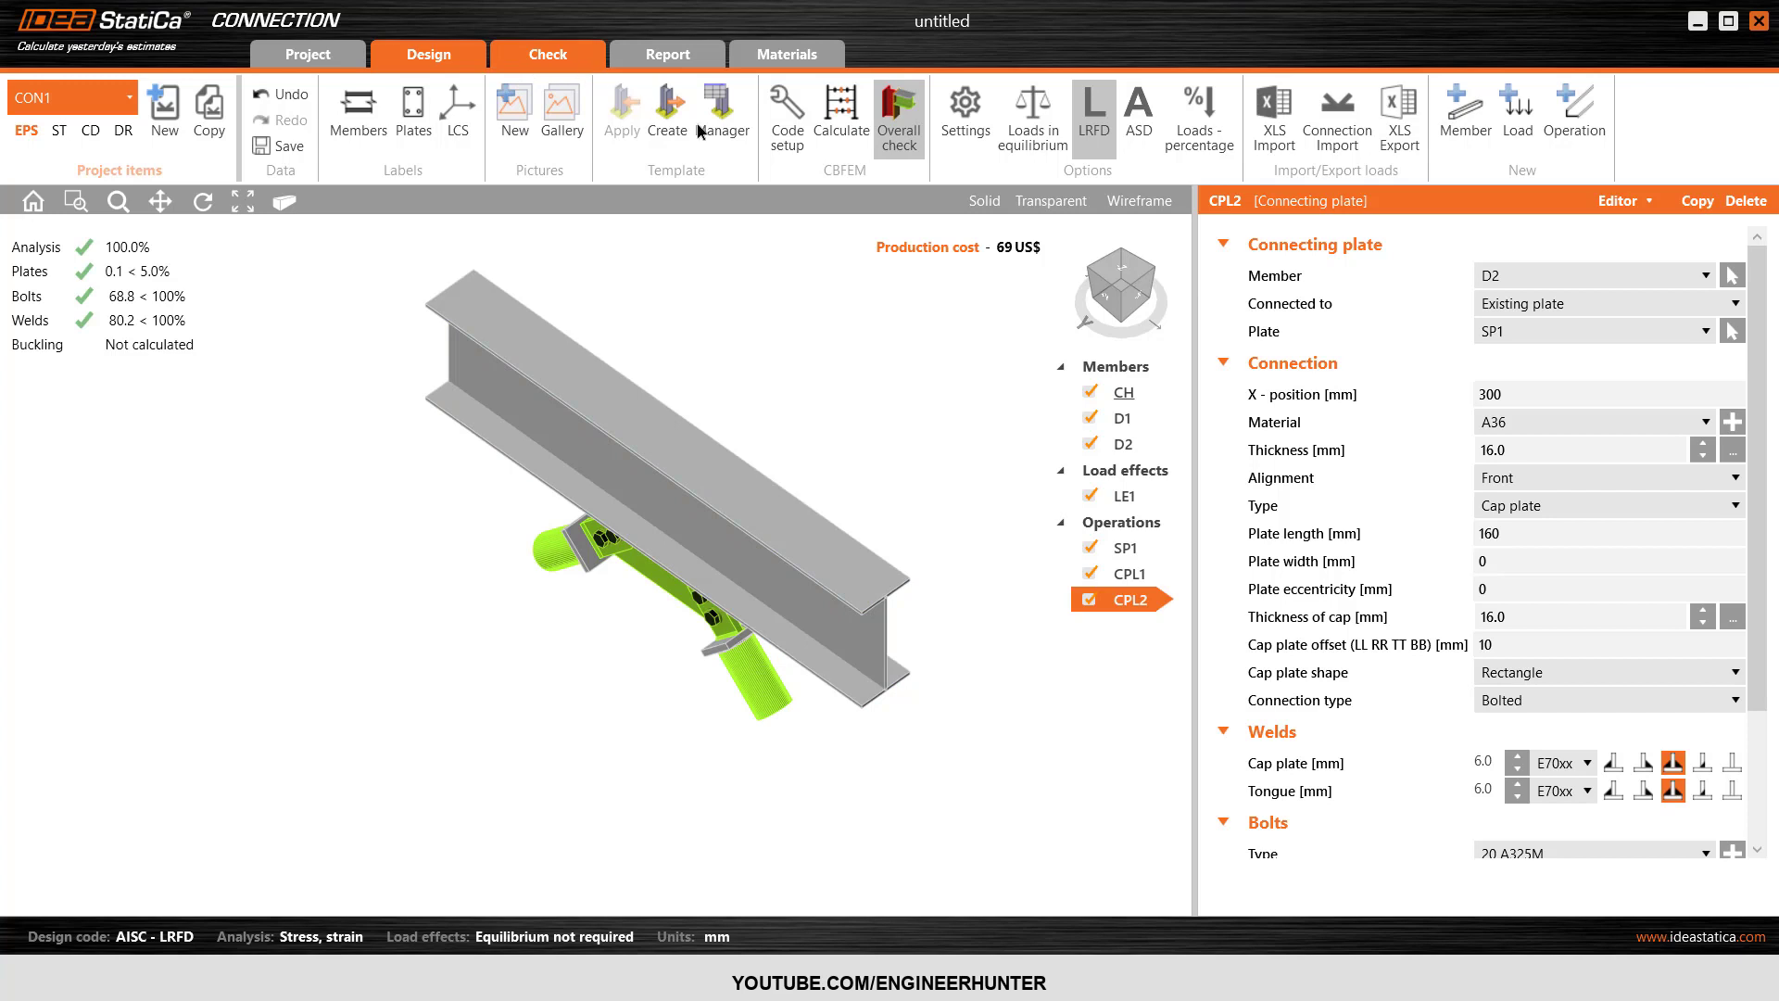
{"action": "left_click", "coordinate": [670, 156]}
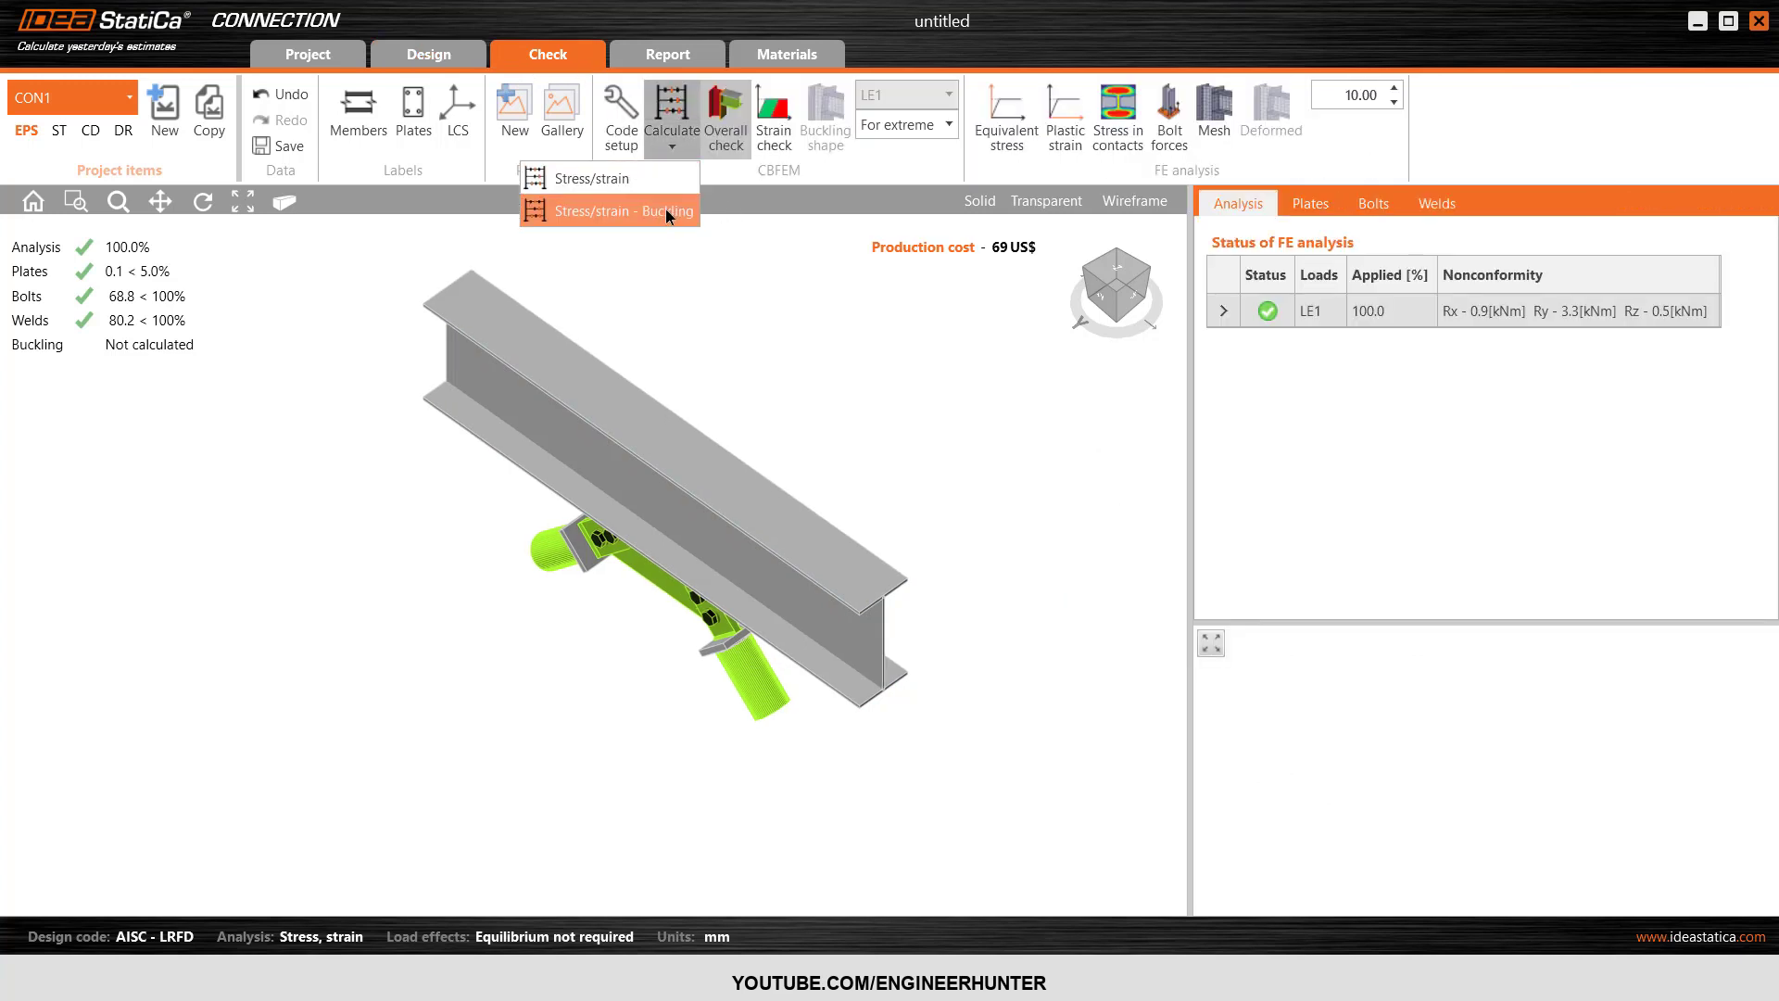
{"action": "left_click", "coordinate": [665, 209]}
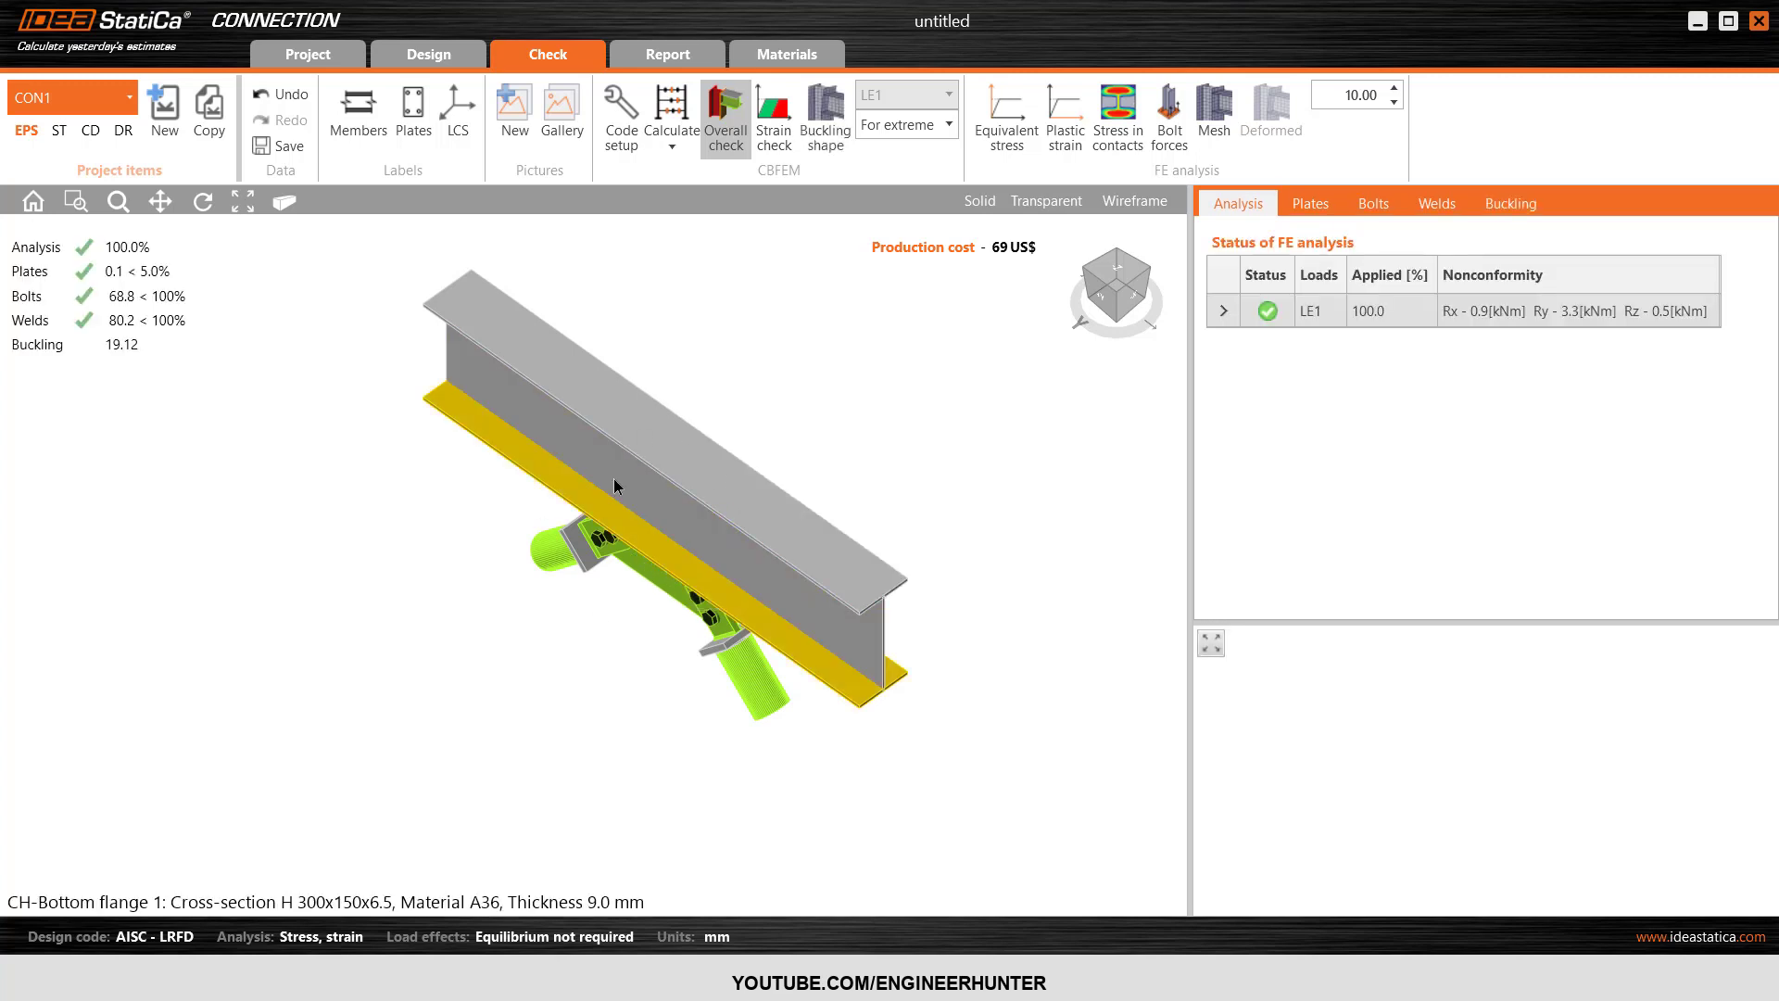
- Inspect the recalculated joint from the front and in a three-dimensional view, and display the local buckling factors for LE1
{"action": "left_click", "coordinate": [1101, 302]}
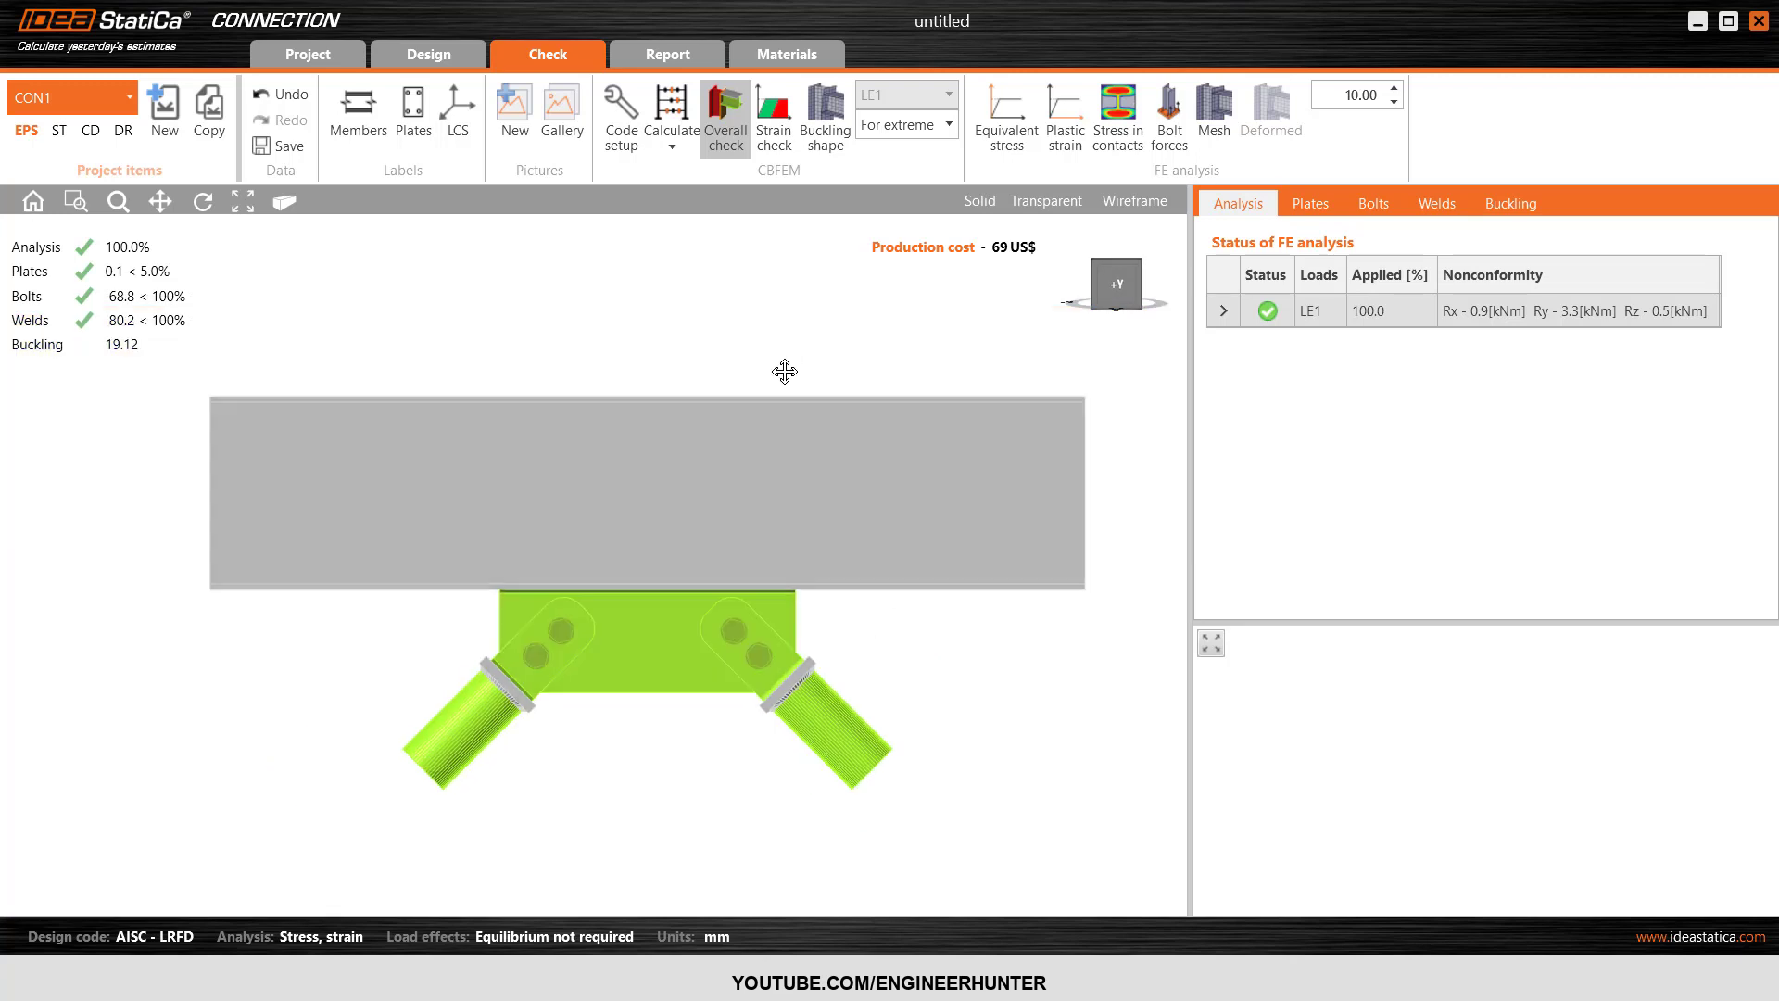
{"action": "scroll", "coordinate": [825, 387], "scroll_direction": "down", "scroll_amount": 3}
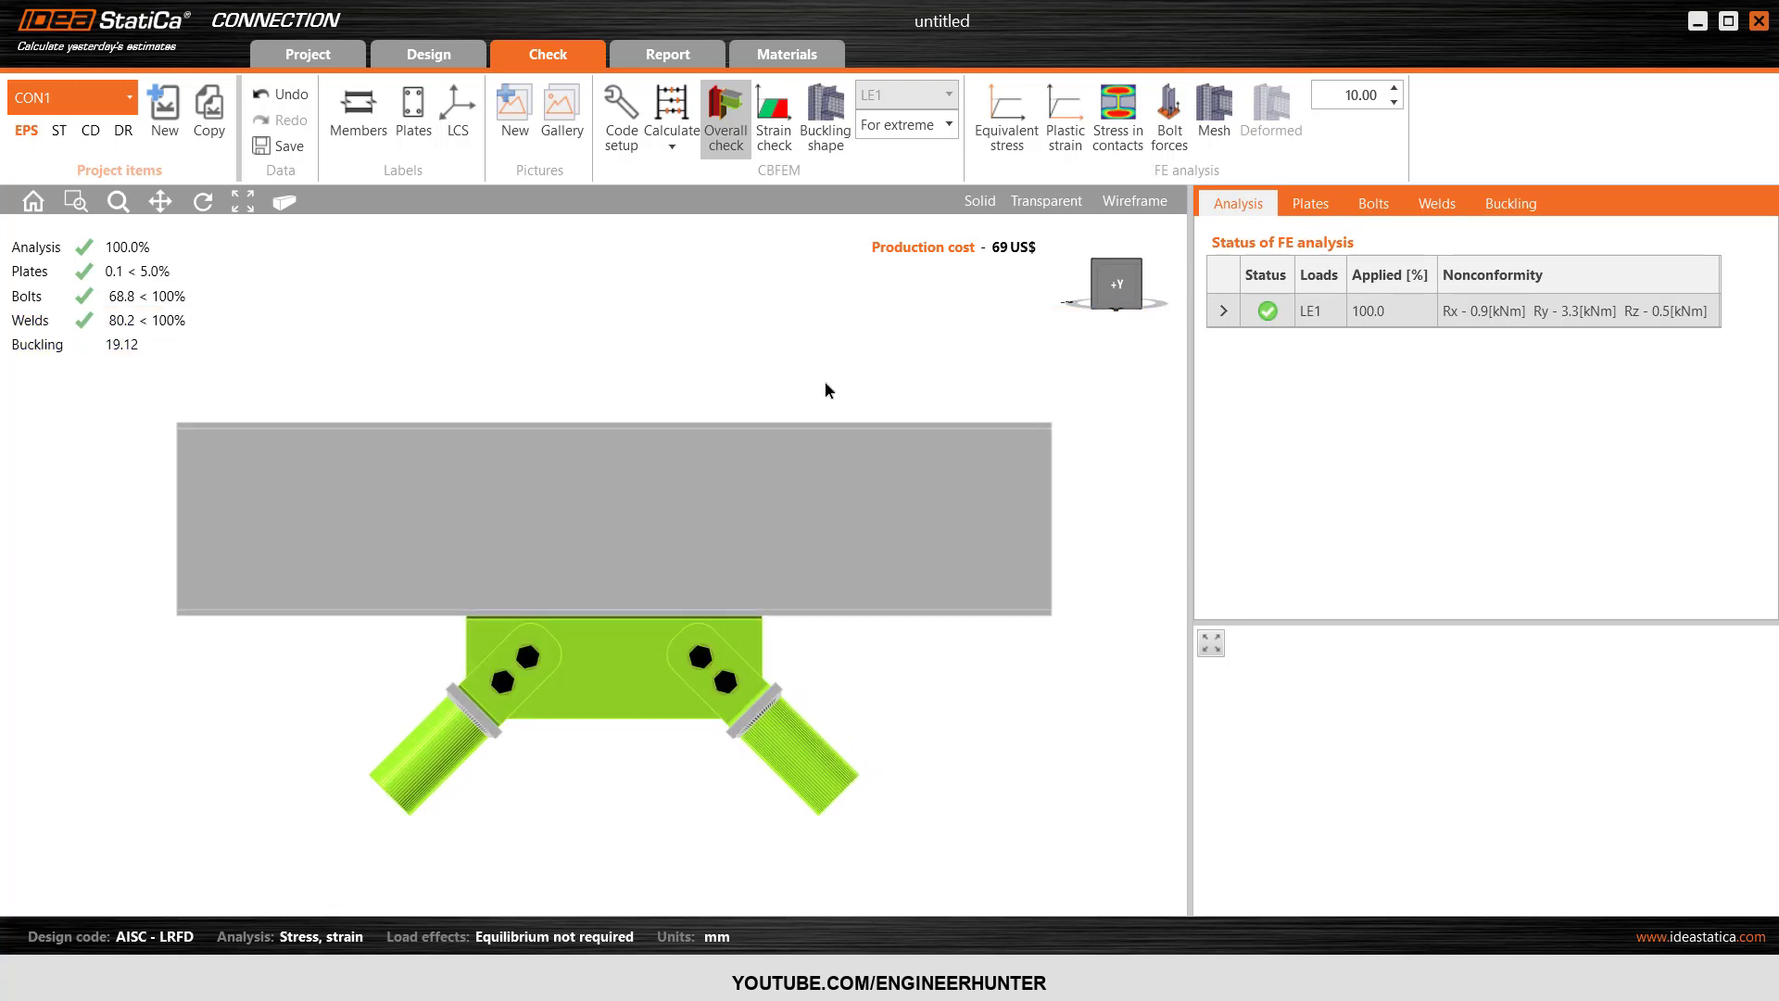
{"action": "left_click", "coordinate": [1129, 274]}
{"action": "middle_click_drag", "start_coordinate": [857, 454], "coordinate": [844, 438]}
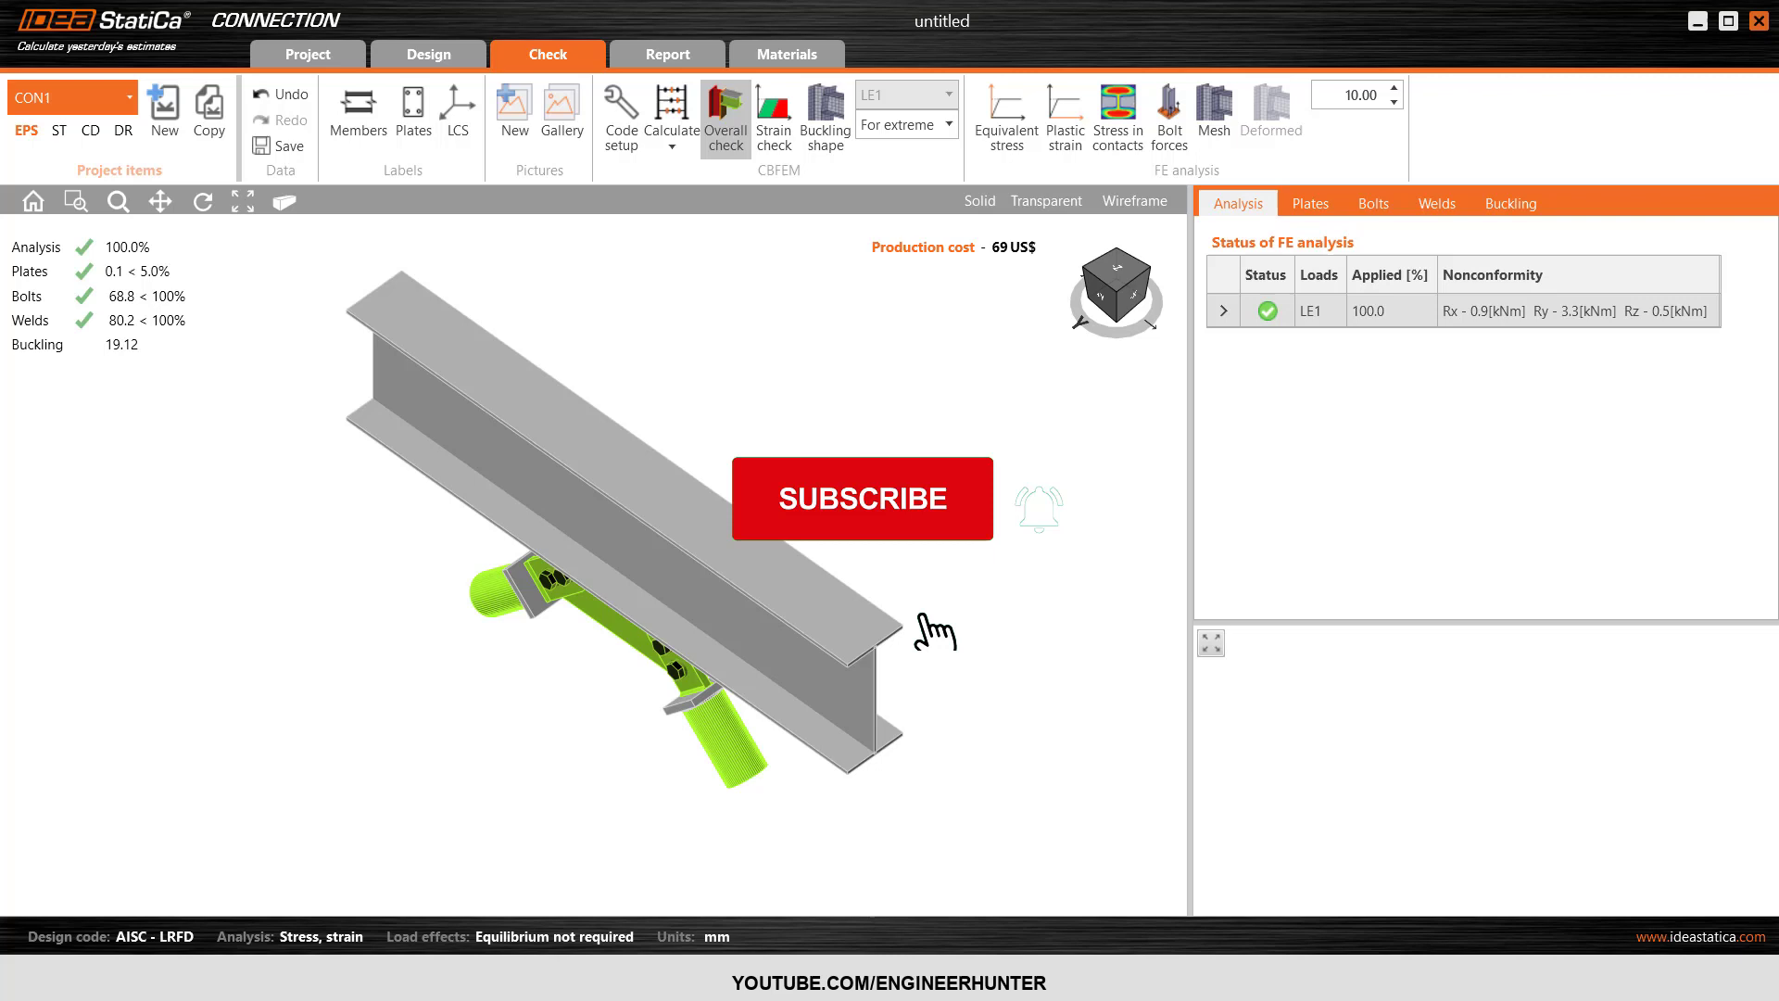
{"action": "right_click_drag", "start_coordinate": [1093, 435], "coordinate": [1047, 342]}
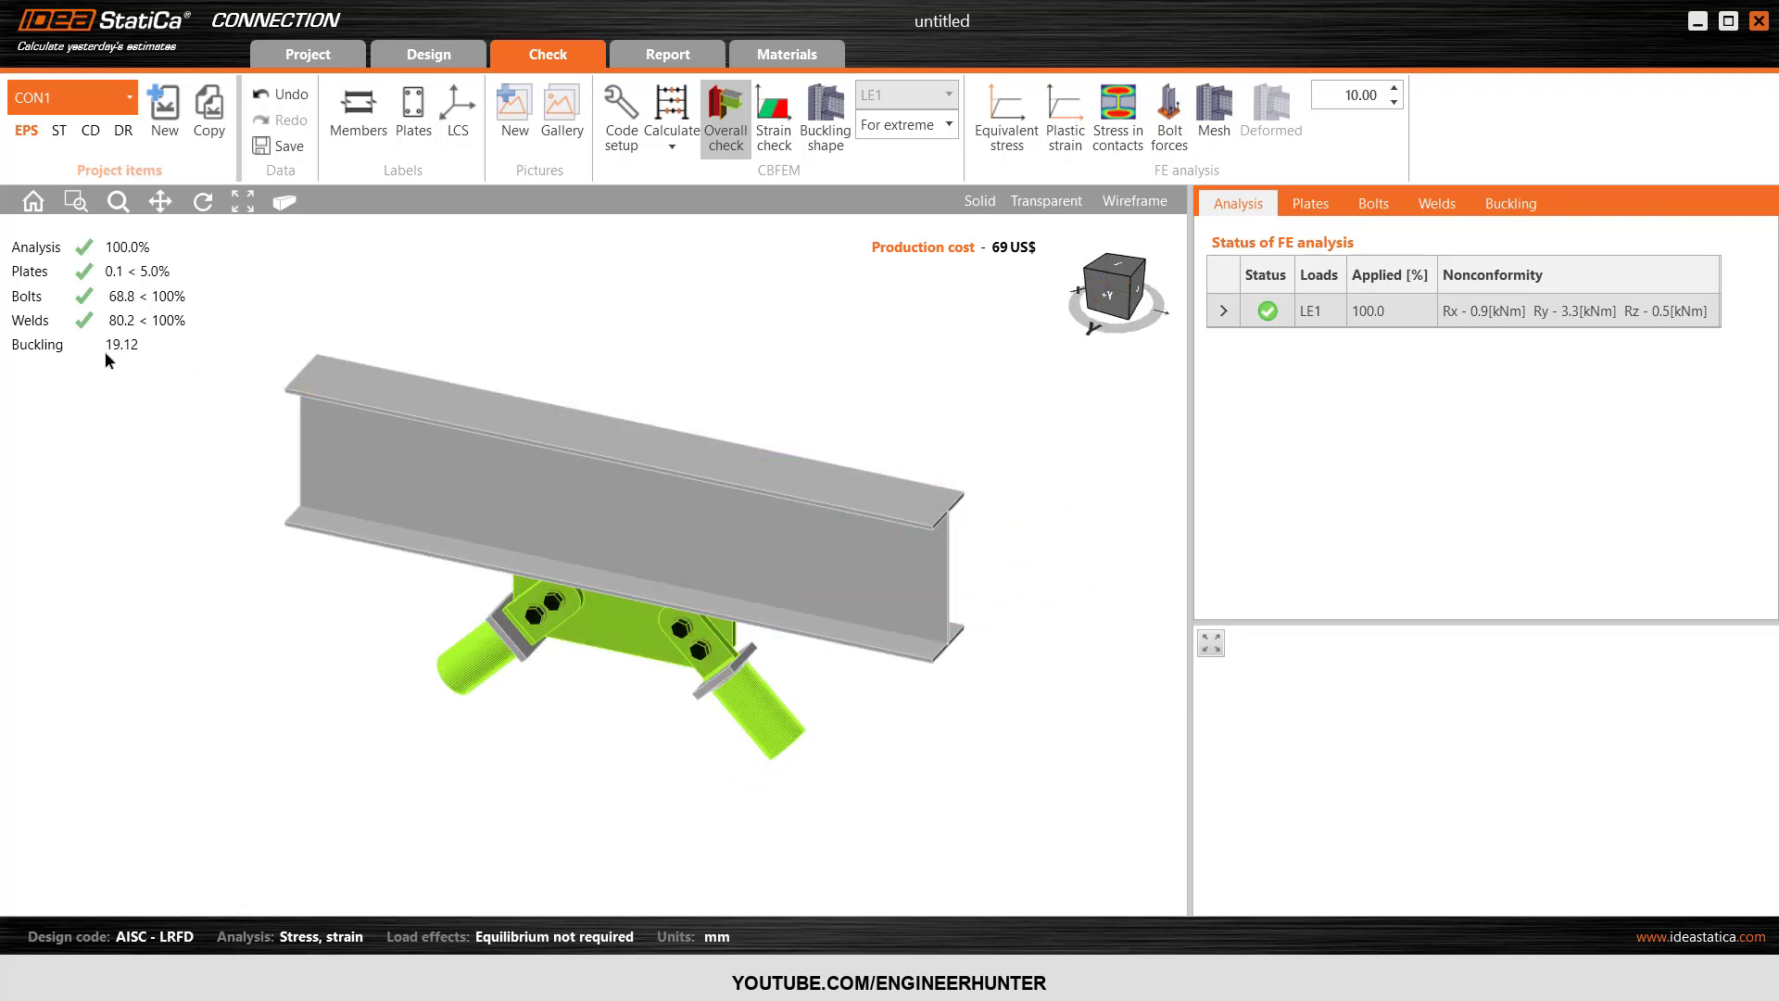
{"action": "left_click", "coordinate": [1492, 206]}
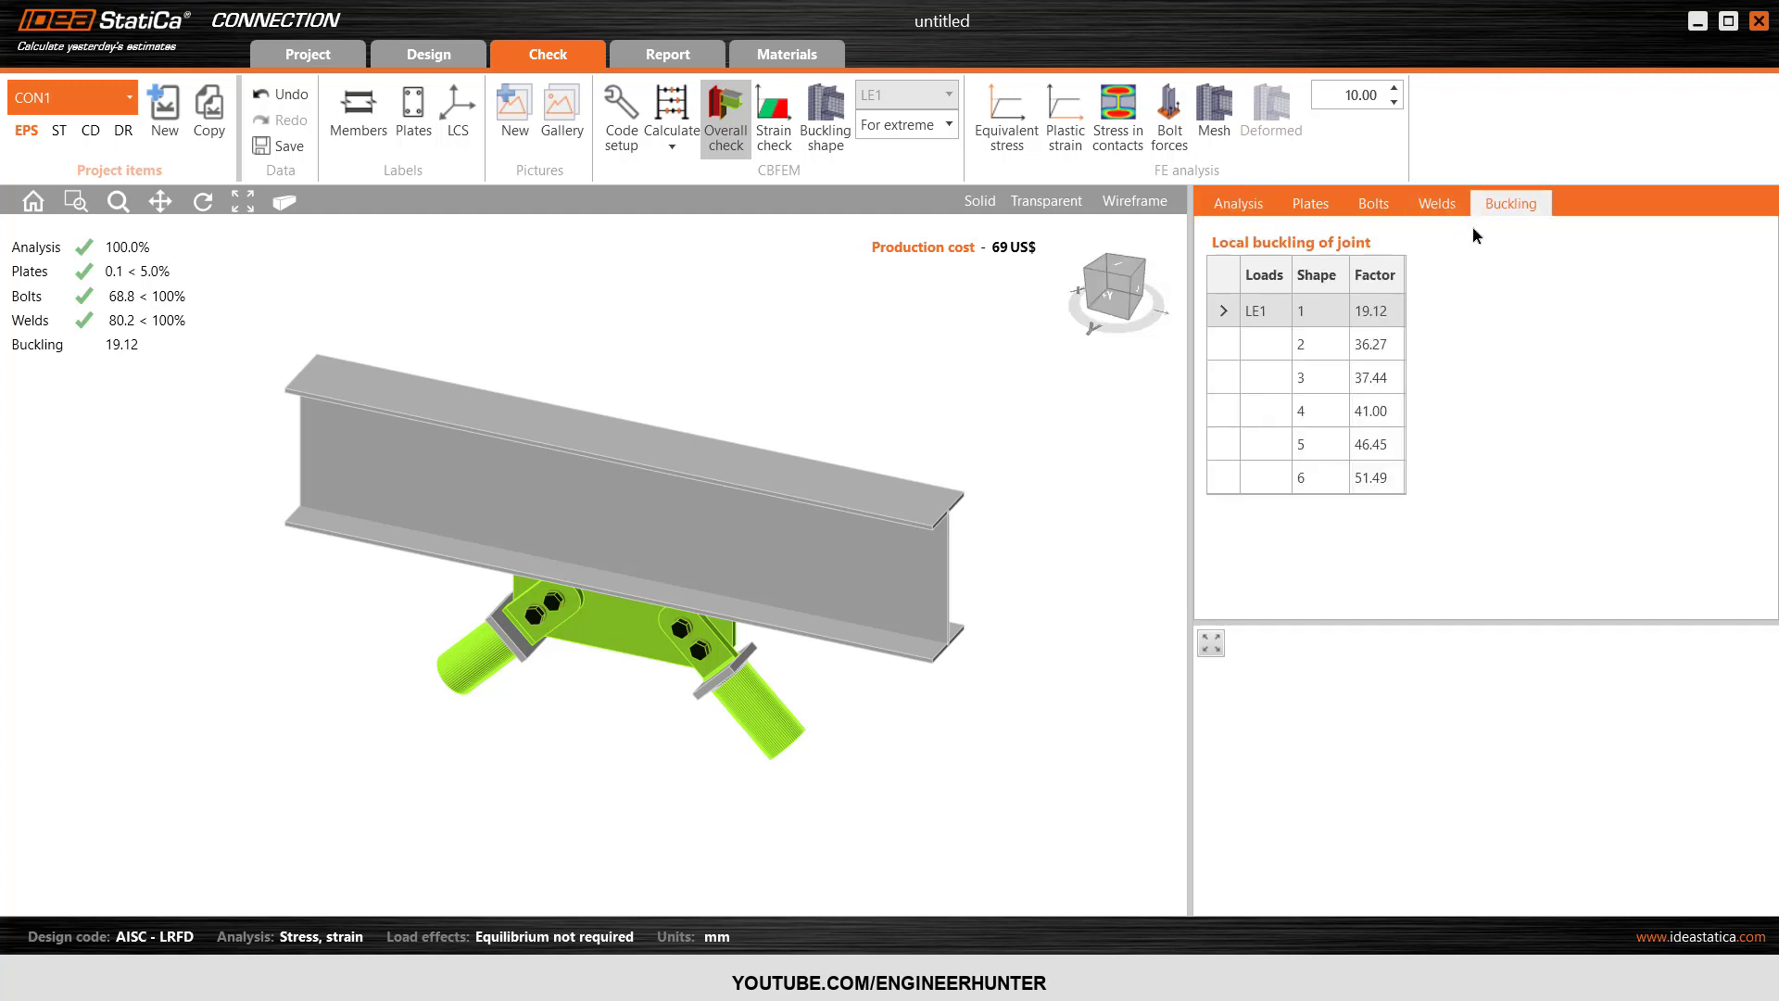